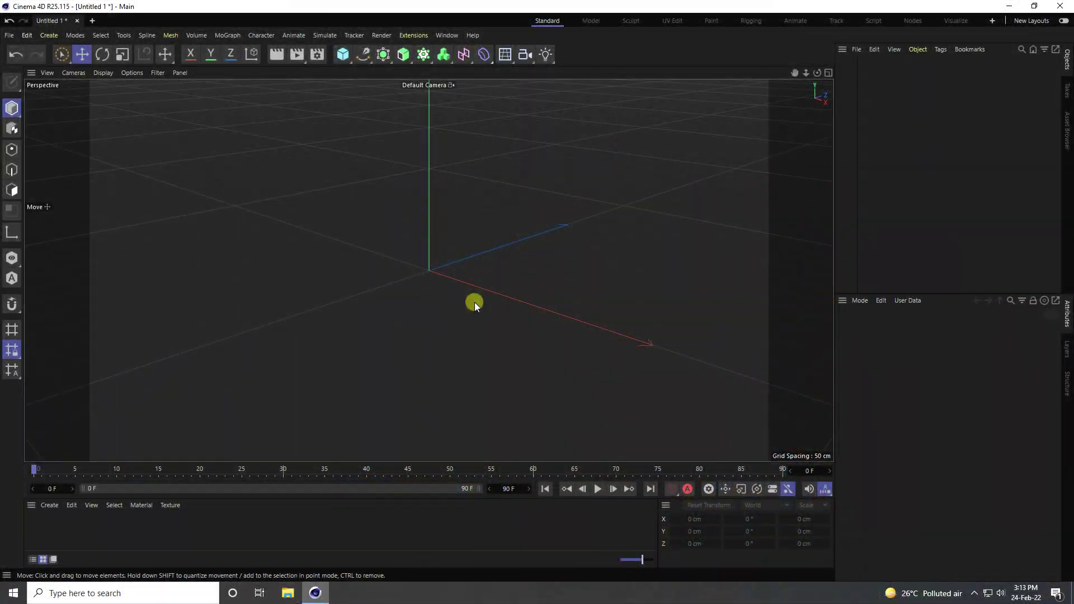
Step: Add a torus with 150 cm ring radius, 40 ring segments and 12 pipe segments
click(342, 58)
click(390, 117)
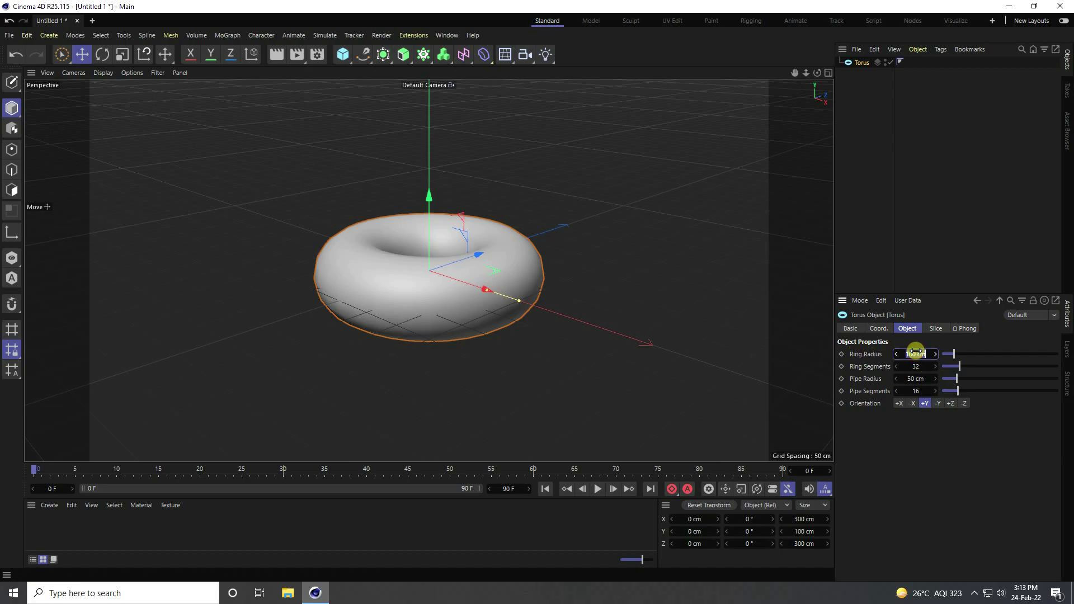
text(150)
key(Return)
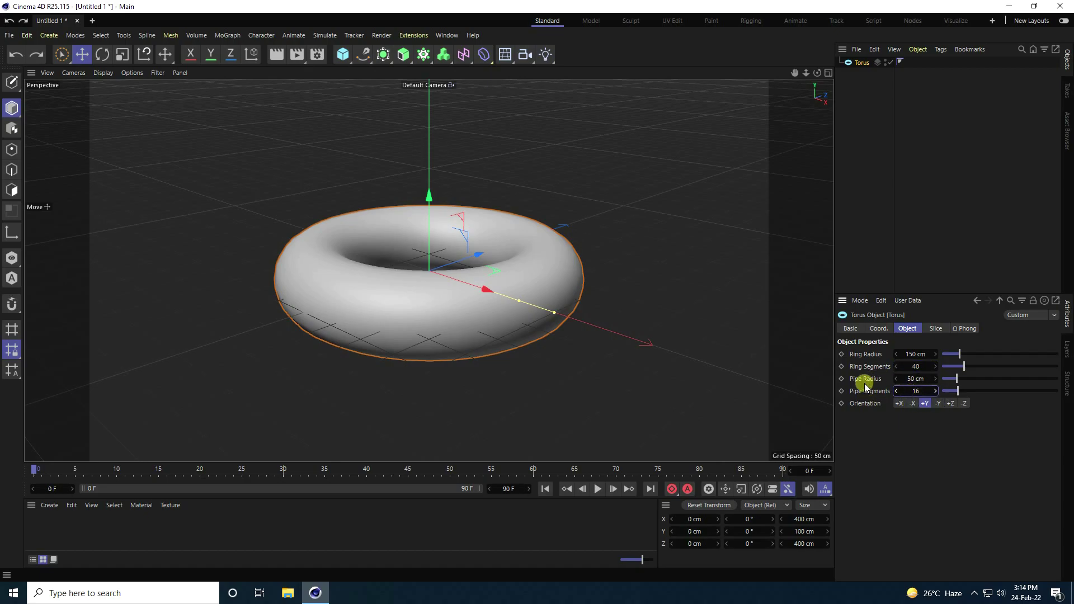
click(895, 391)
click(895, 391)
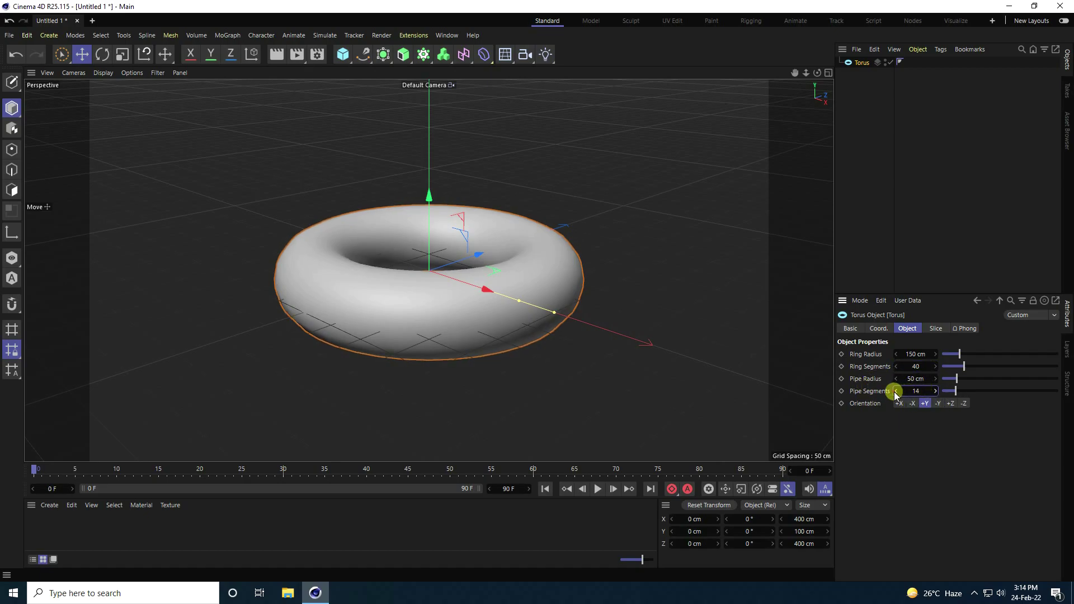
click(895, 391)
click(895, 391)
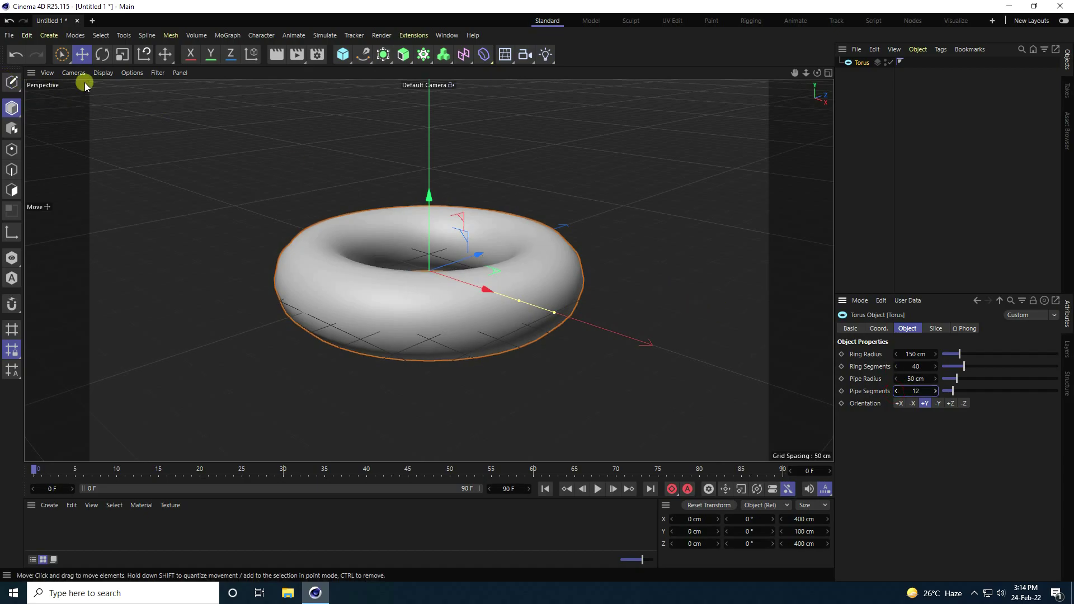
Step: Switch the viewport to Gouraud Shading (Lines) and frame the torus
click(102, 73)
click(118, 103)
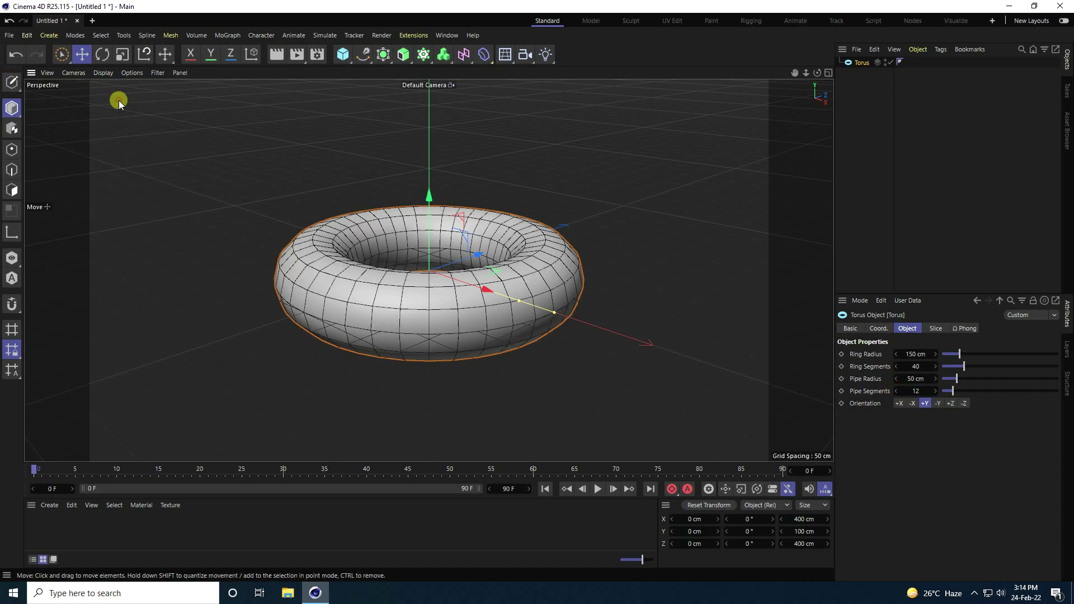
scroll(404, 263, down, 2)
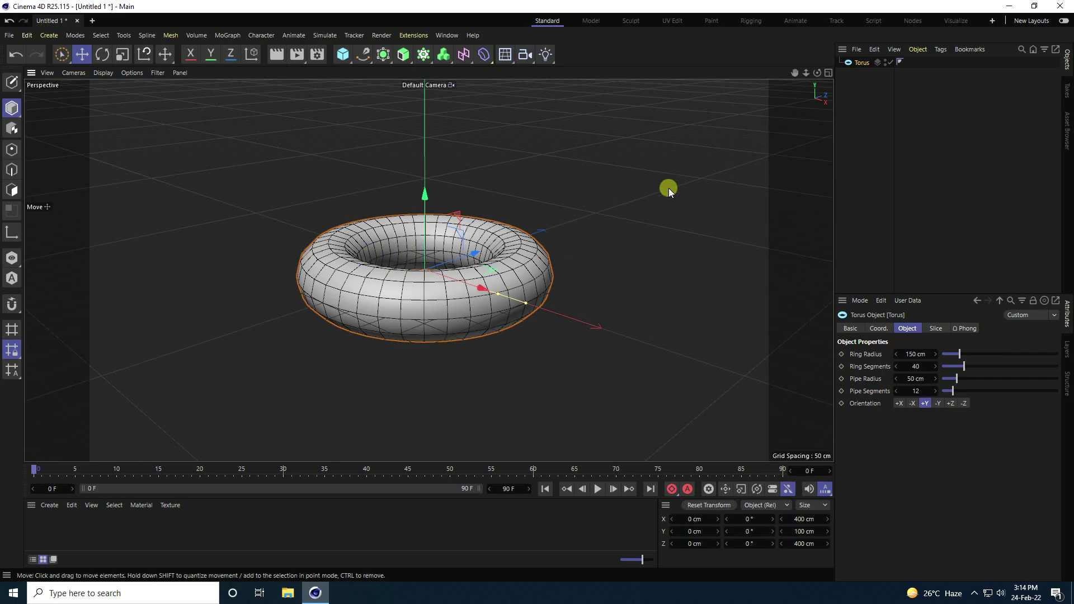
alt+drag(541, 292, 540, 288)
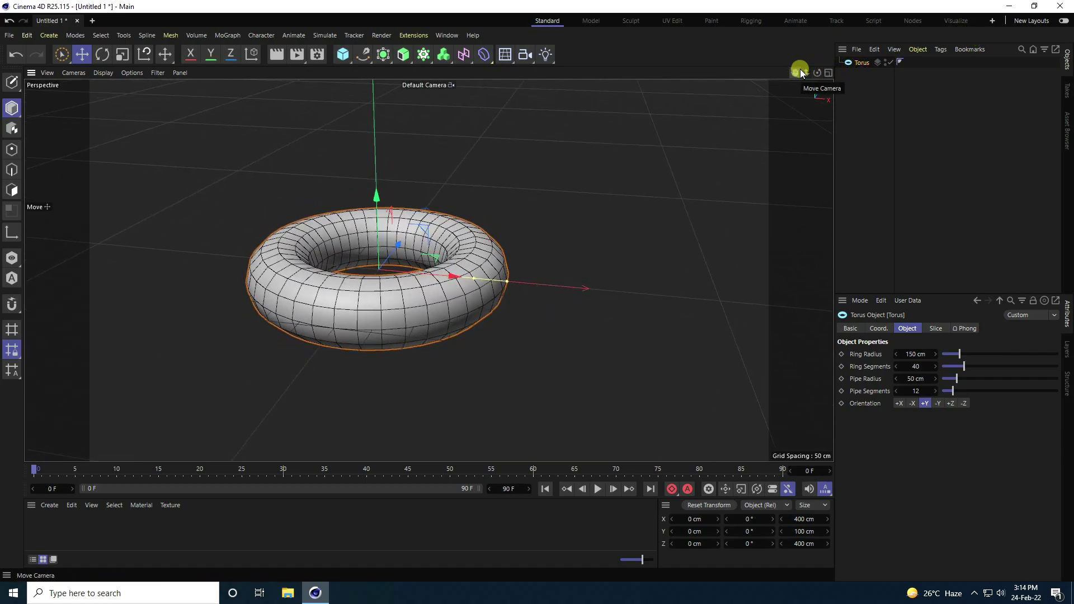
drag(537, 292, 799, 72)
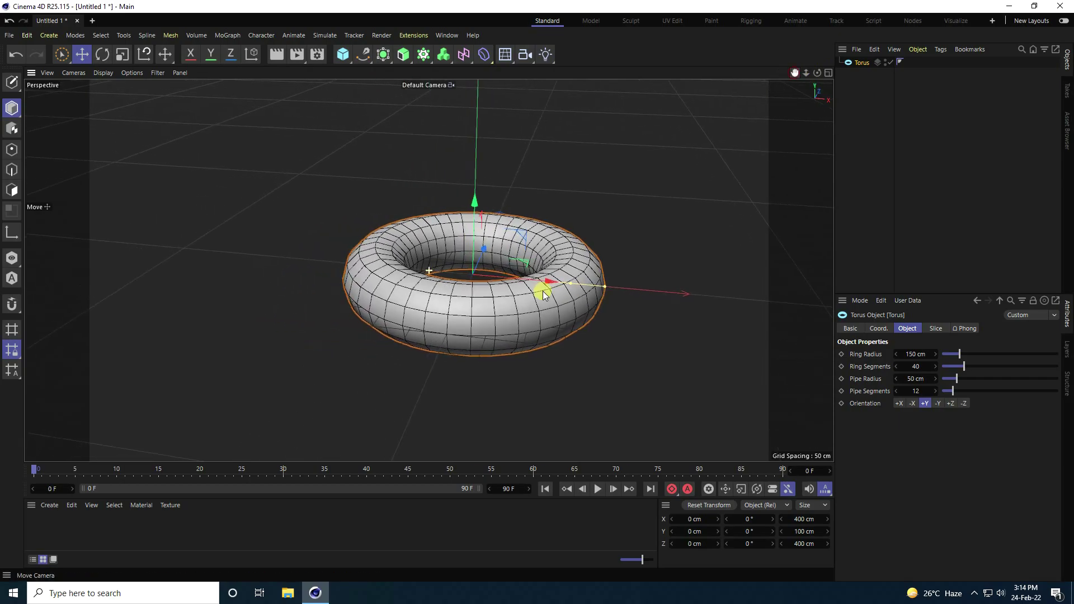
alt+drag(537, 292, 537, 289)
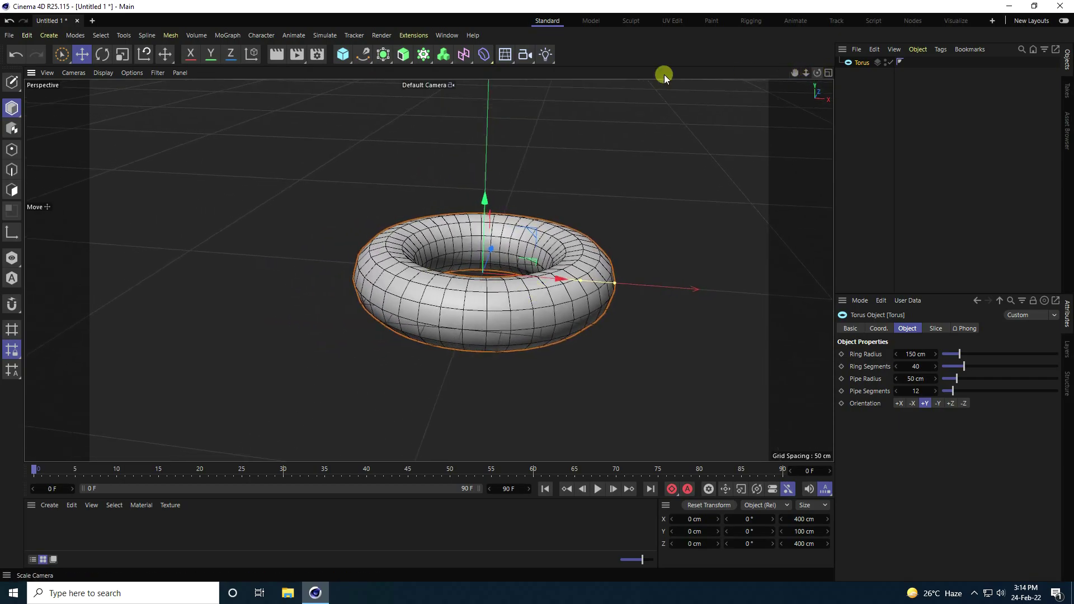
Step: Add a cube and set its X, Y and Z size to 20 cm
click(342, 54)
click(425, 73)
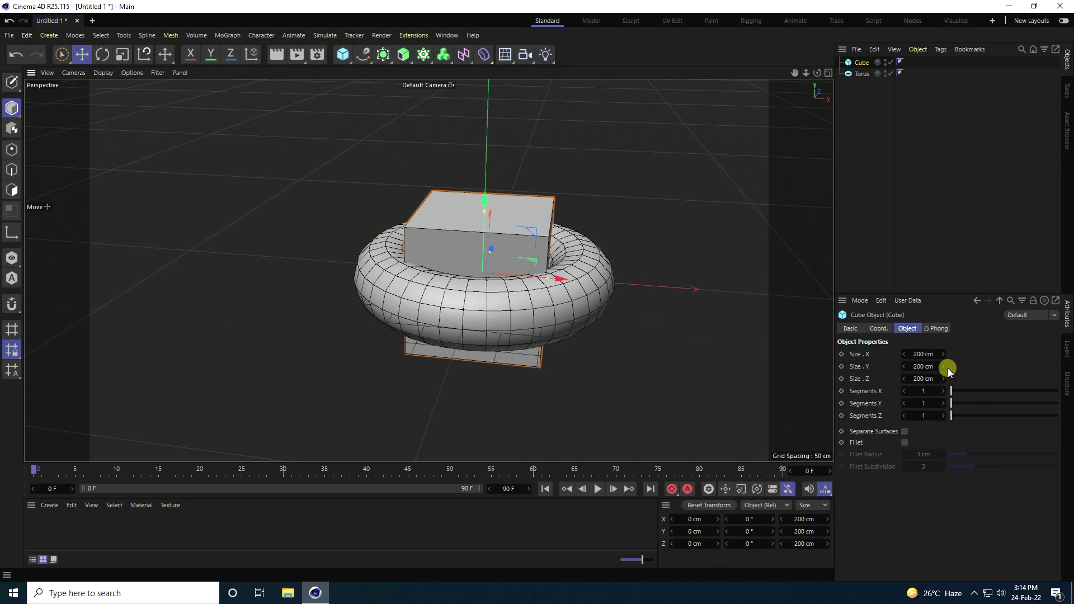
click(924, 356)
text(20)
key(Tab)
text(20)
key(Tab)
text(20)
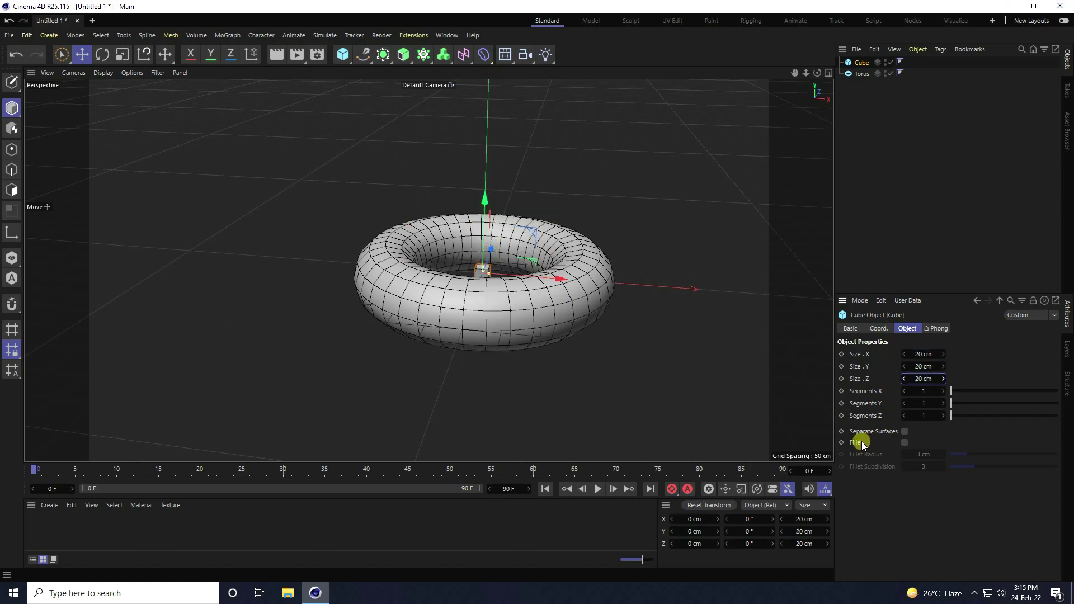
Step: Enable Fillet on the cube with 0.5 cm radius and 5 subdivisions
click(904, 442)
scroll(485, 255, up, 5)
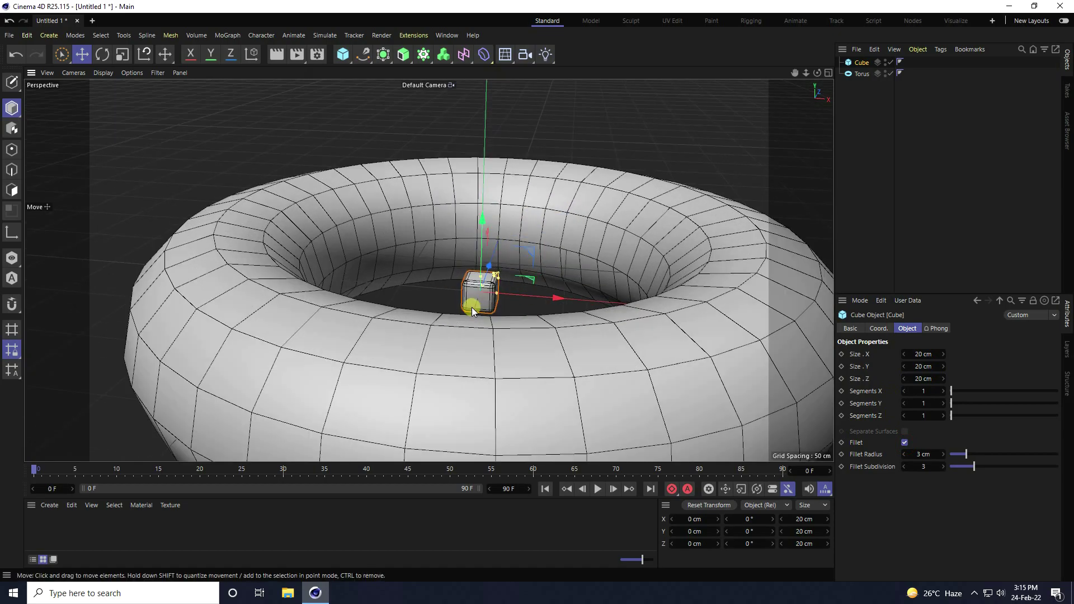
scroll(472, 310, up, 3)
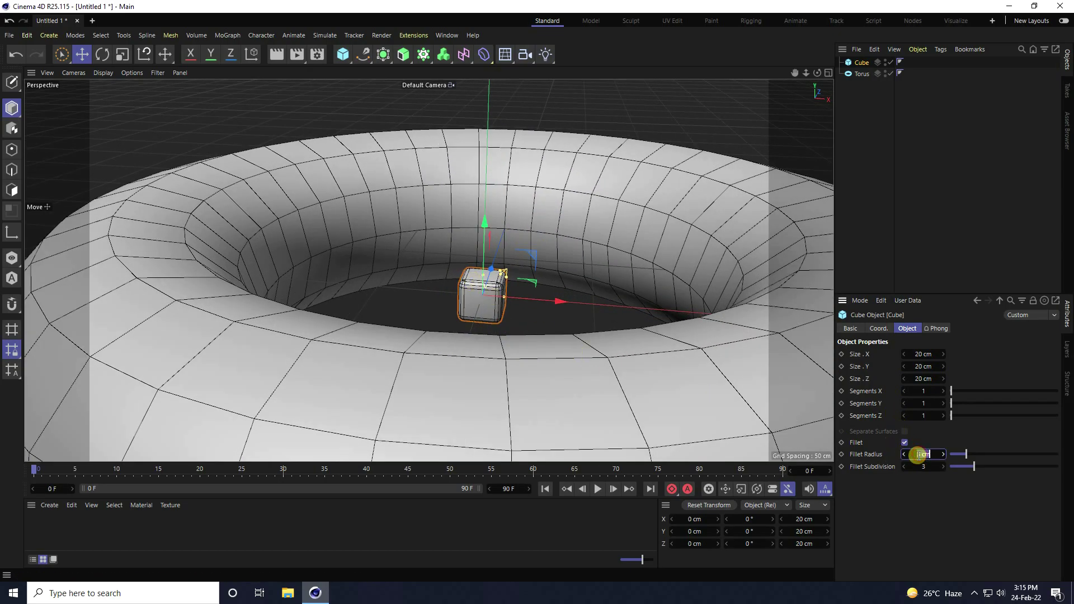
key(Return)
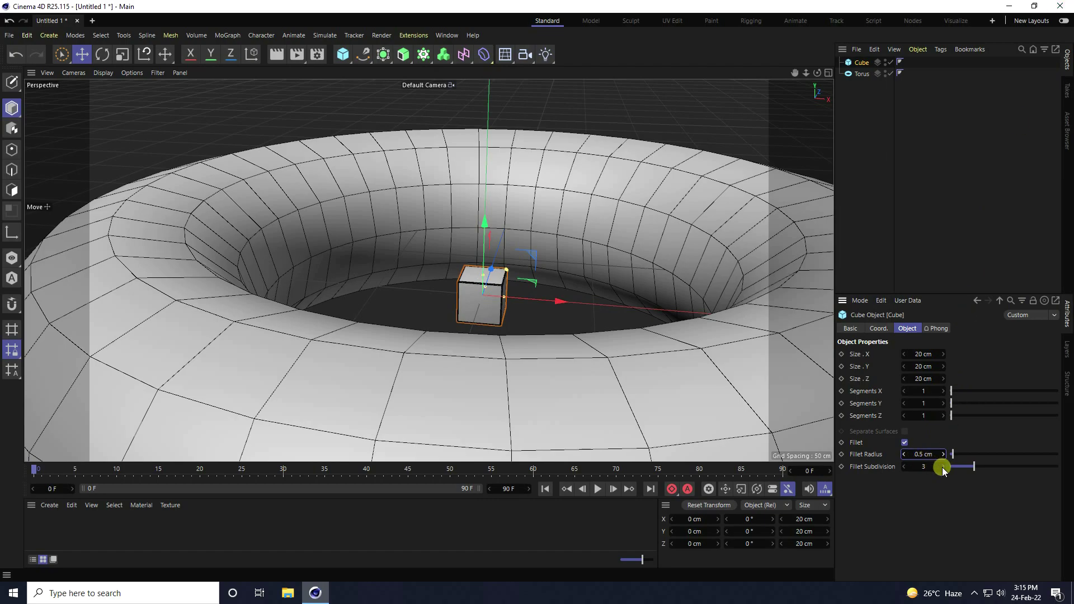
scroll(482, 285, up, 3)
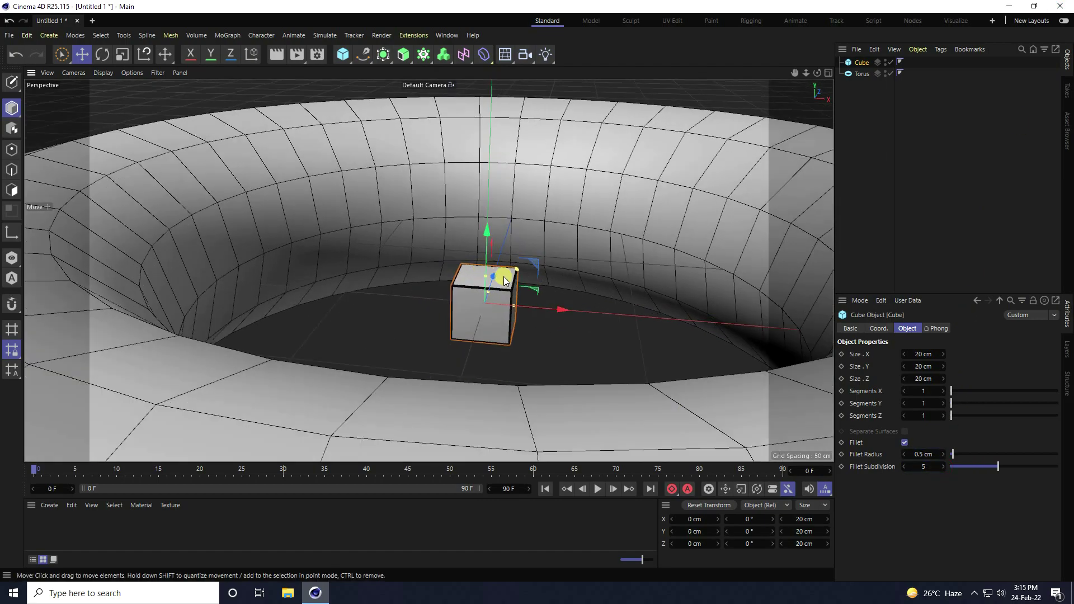
scroll(484, 282, down, 6)
scroll(484, 283, down, 2)
Step: Stand the torus upright by setting its pitch rotation (R.P) to 90°
click(483, 316)
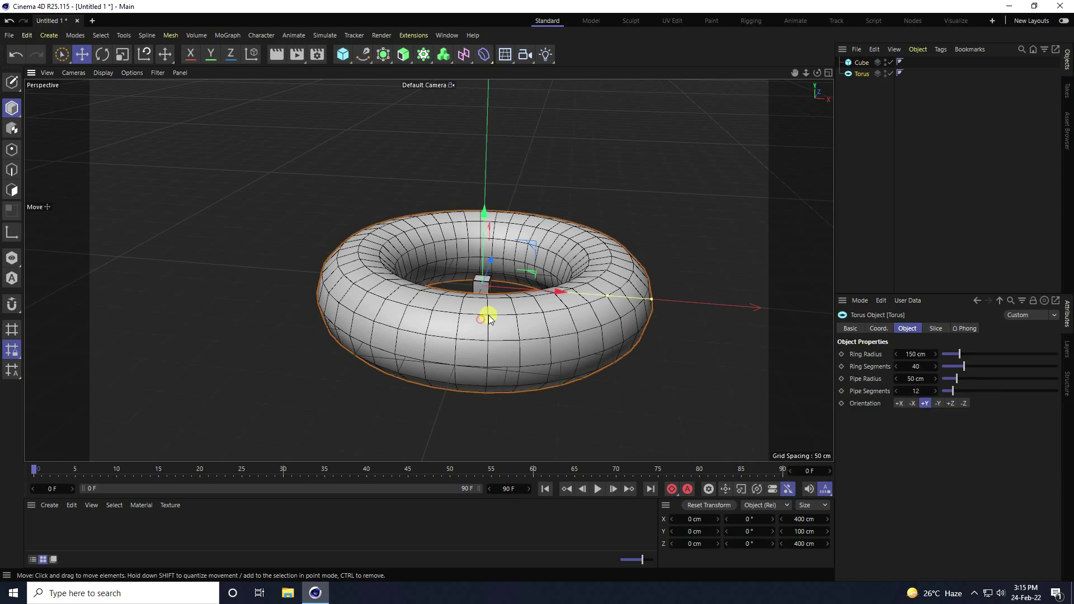
click(102, 54)
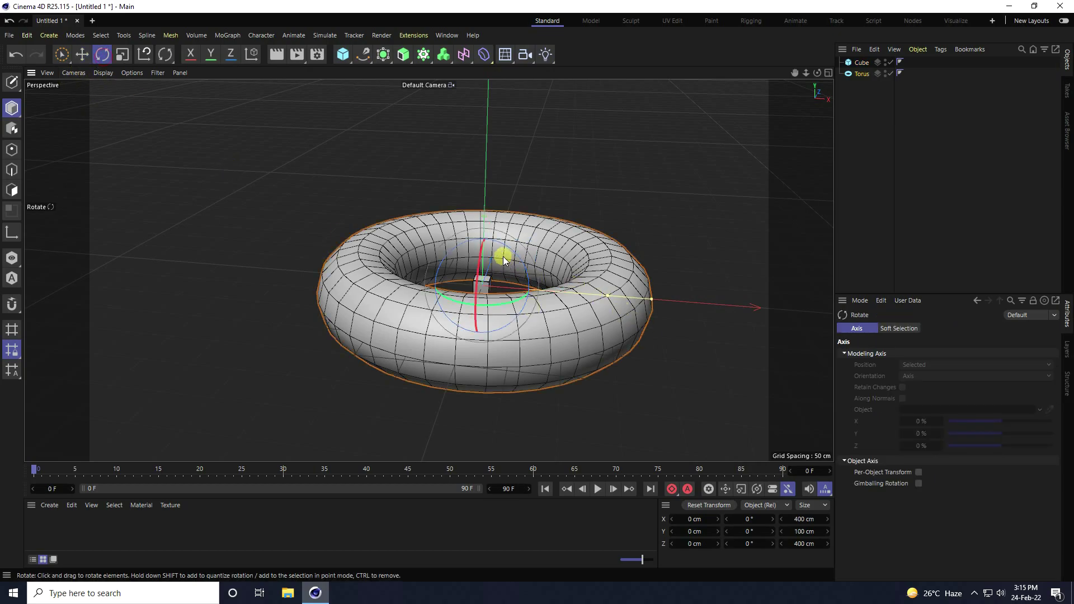
drag(482, 250, 556, 364)
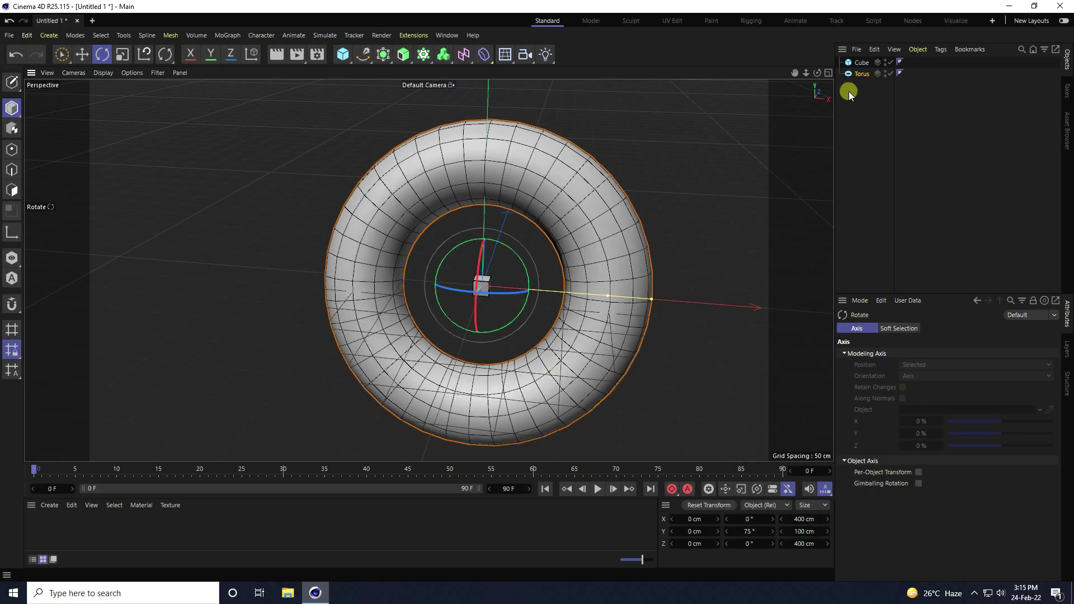
click(861, 74)
click(877, 328)
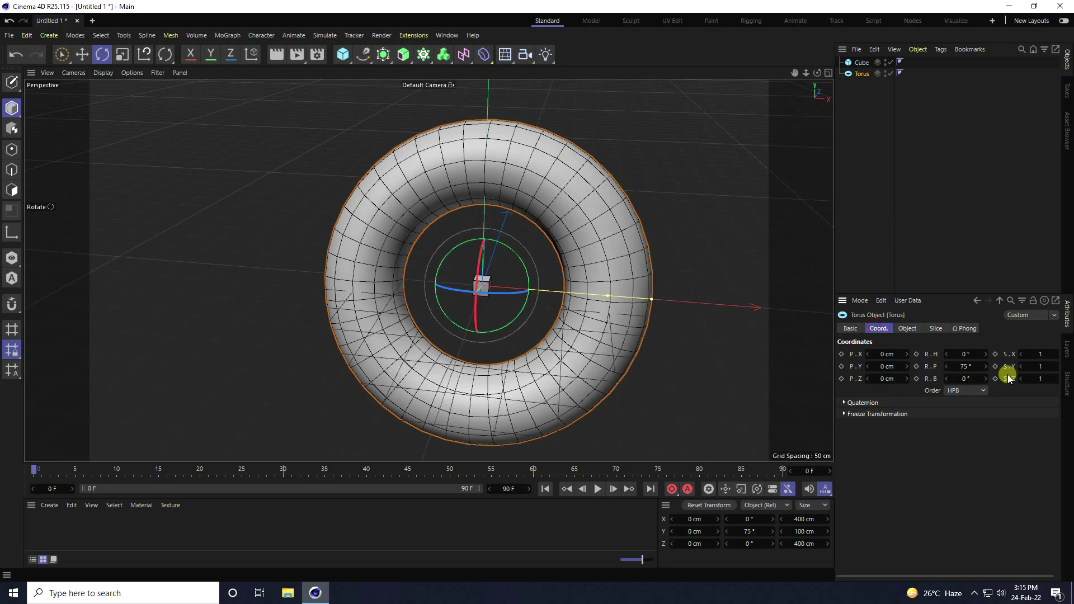
text(90)
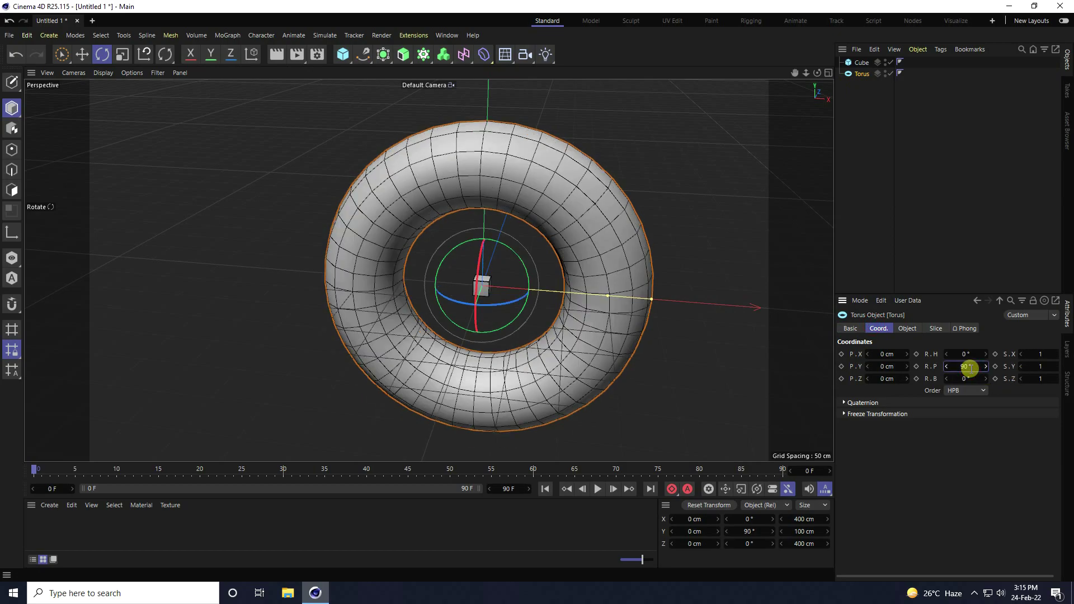
key(Return)
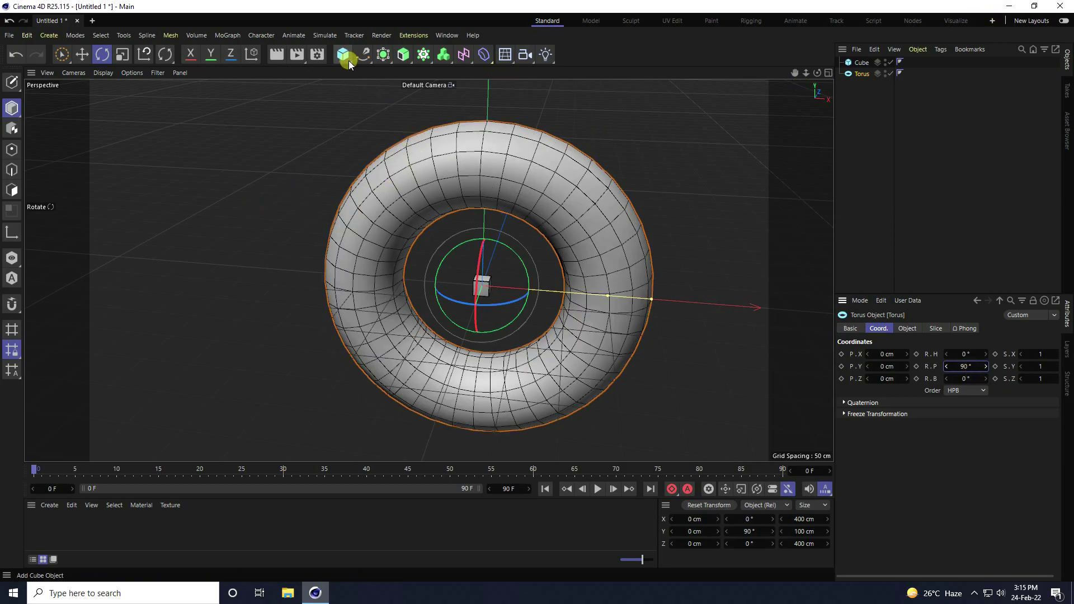
Step: Add a MoGraph Cloner and parent the cube under it
click(227, 35)
click(242, 70)
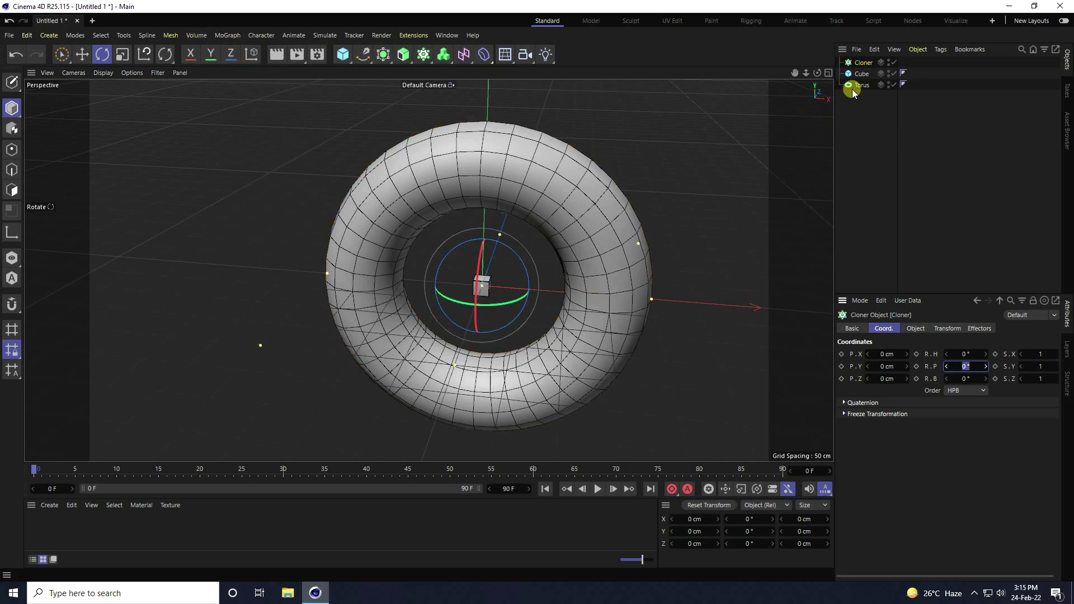
click(865, 74)
drag(848, 79, 861, 63)
click(864, 65)
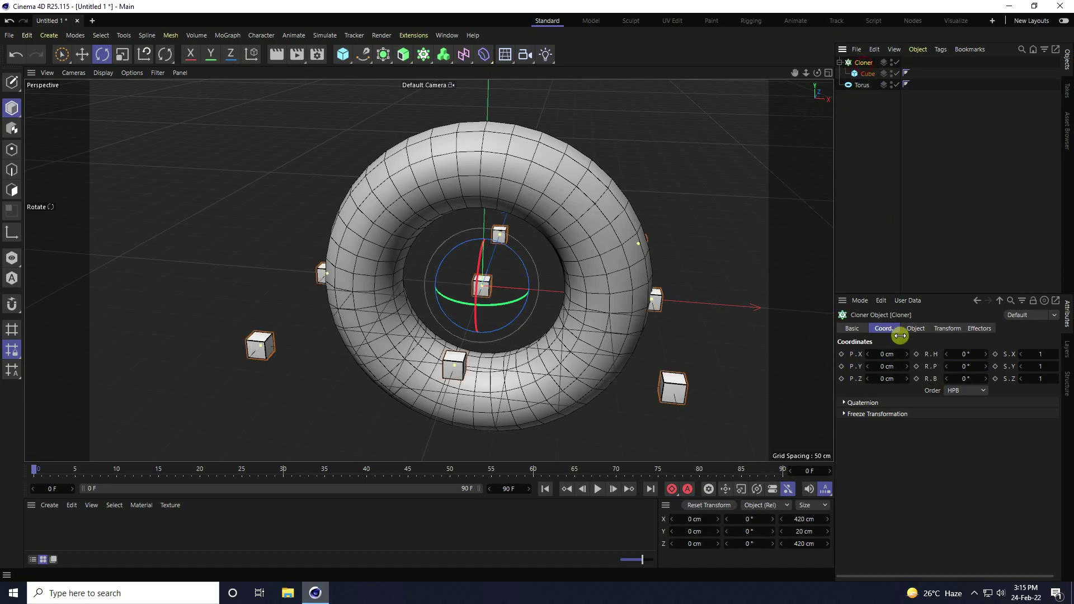
Step: Set the Cloner to Object mode with the Torus as its target object
click(919, 327)
click(921, 351)
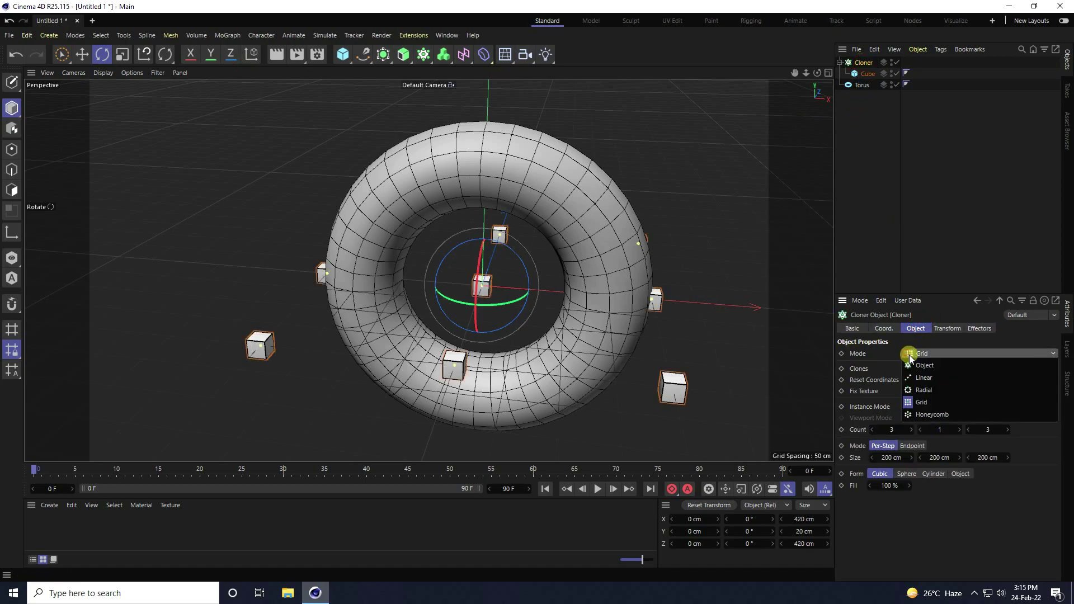
click(925, 361)
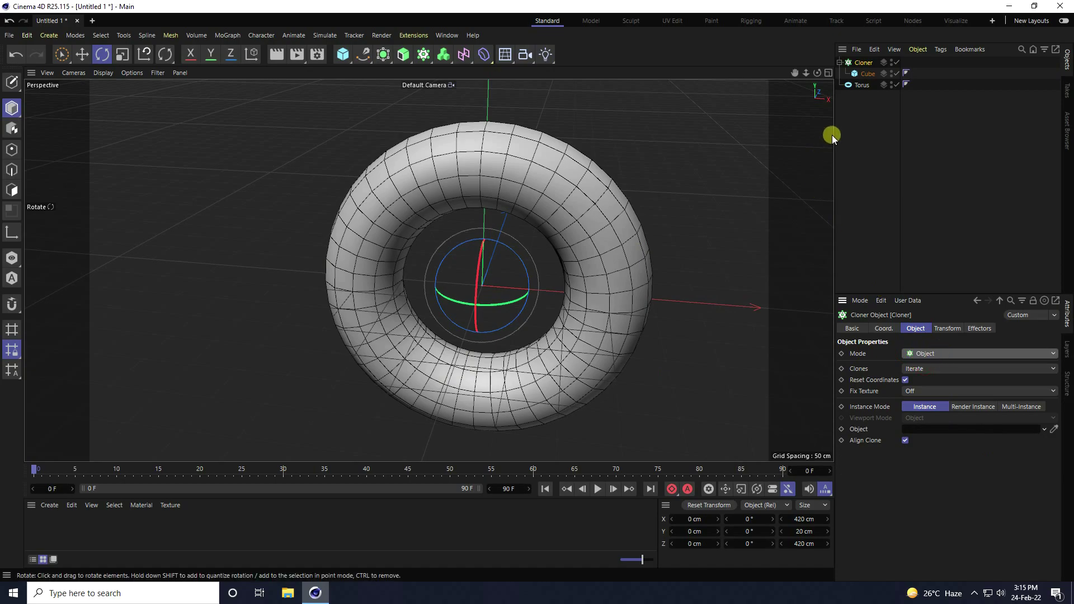
drag(861, 86, 931, 435)
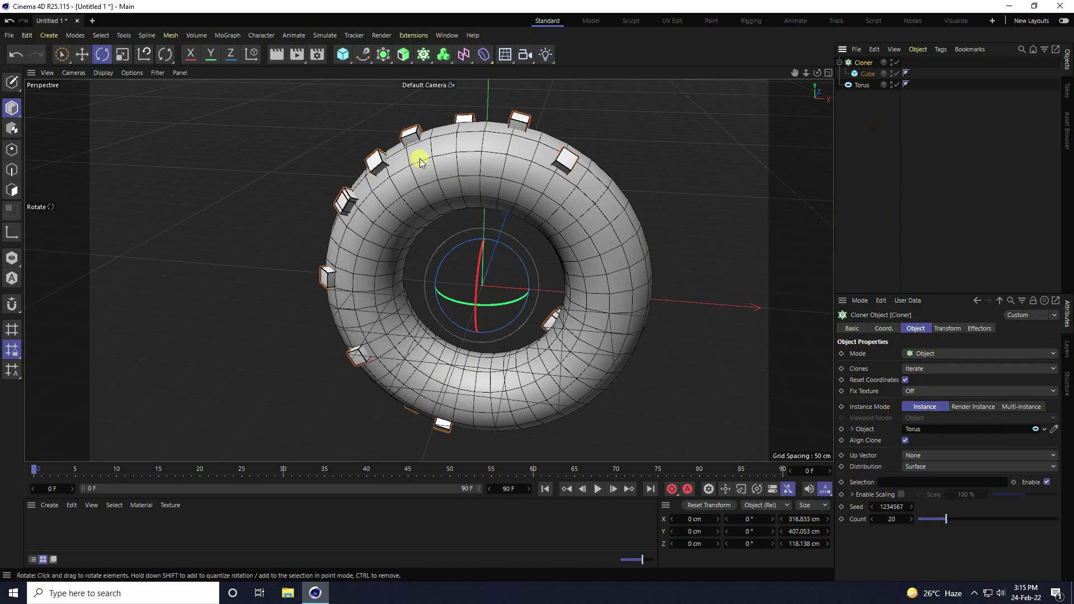
scroll(442, 165, up, 5)
scroll(439, 157, up, 2)
scroll(438, 157, down, 8)
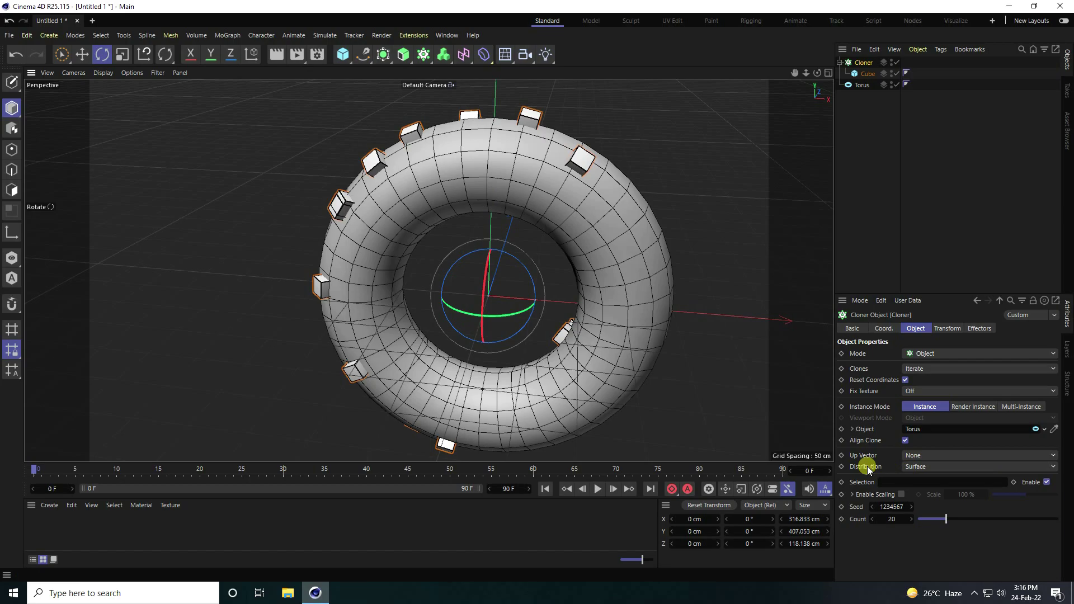
Step: Set the Cloner's distribution to Vertex so cubes sit on every torus vertex
click(919, 466)
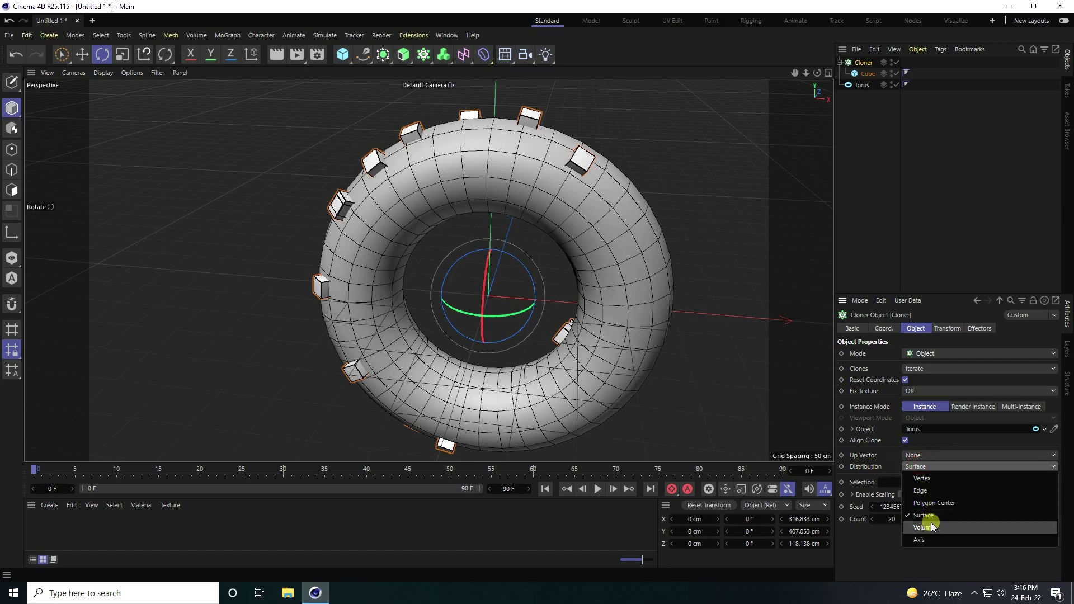
click(922, 478)
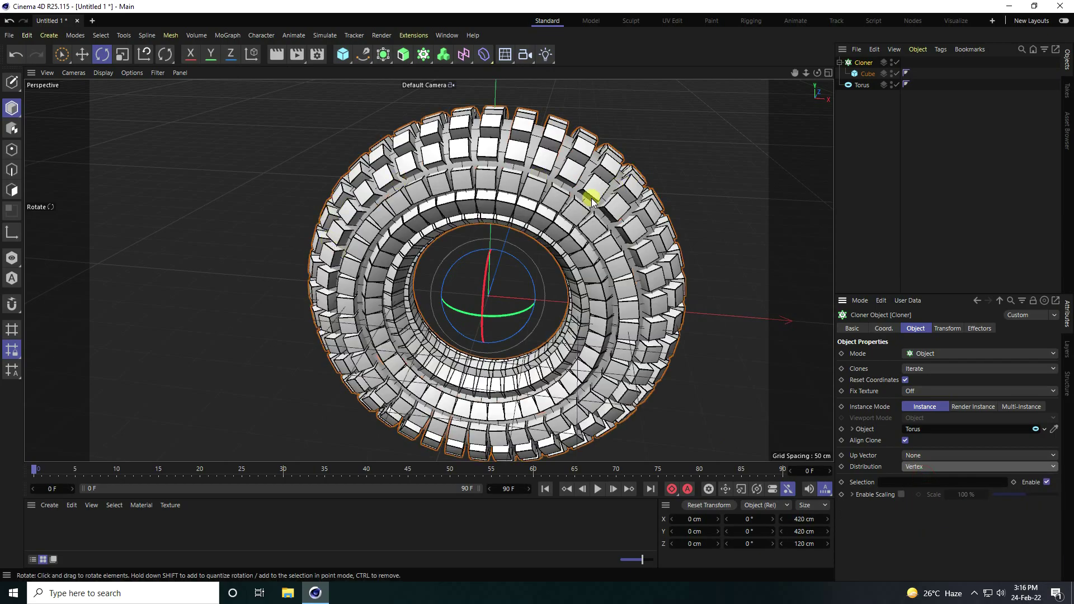
mouse_move(592, 200)
alt+mouse_down()
mouse_move(551, 257)
mouse_move(472, 211)
mouse_move(479, 246)
mouse_move(359, 220)
mouse_move(521, 146)
mouse_move(540, 154)
mouse_move(454, 219)
alt+mouse_up()
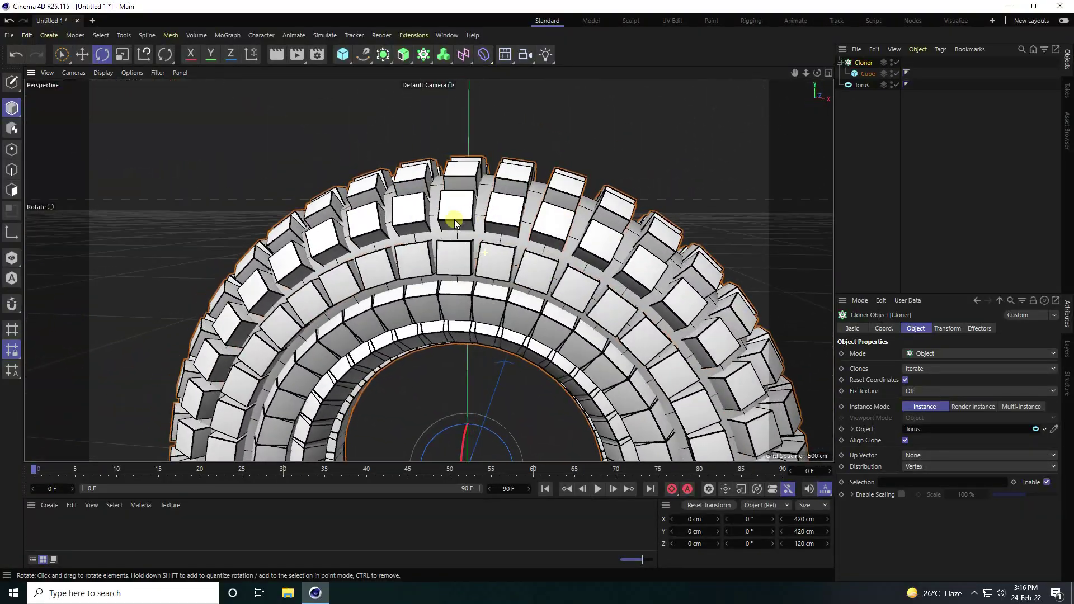
click(454, 219)
Step: Load the materials from Untitled 1.c4d in the New folder into the Material Manager
click(49, 505)
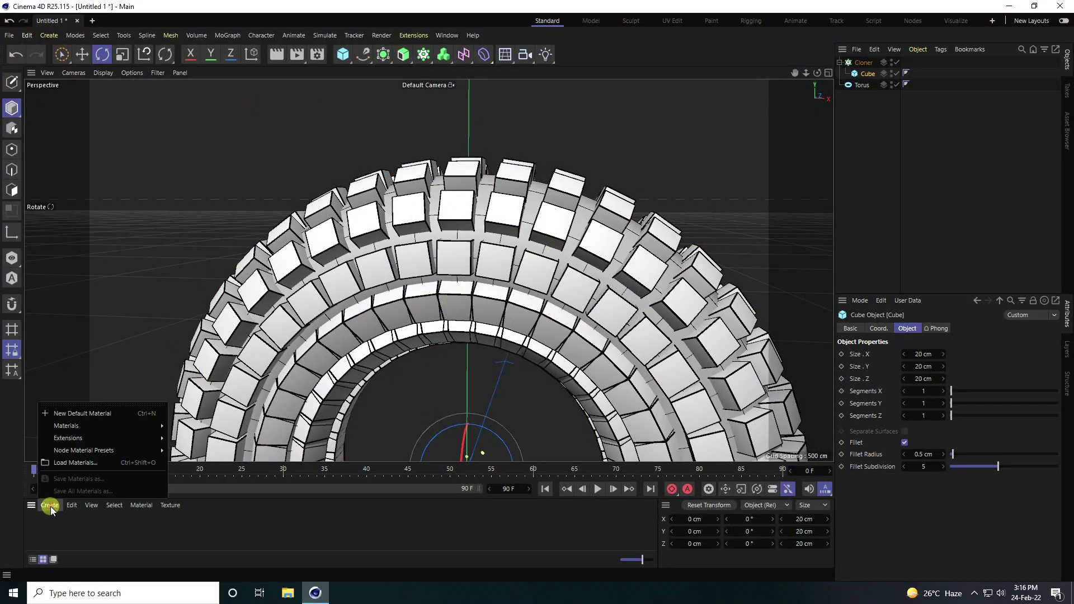
click(66, 465)
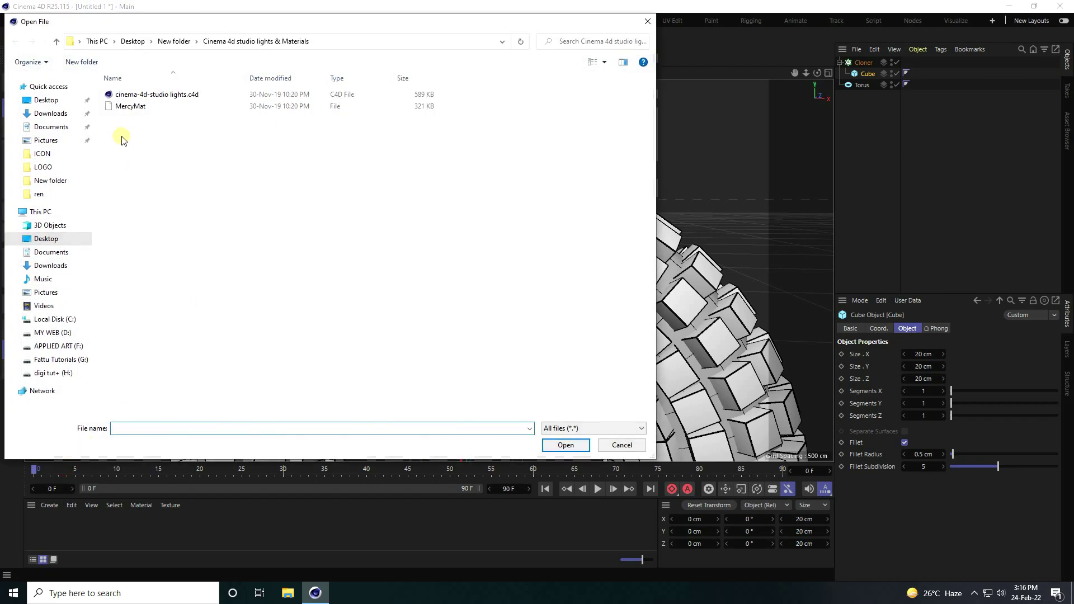
click(54, 44)
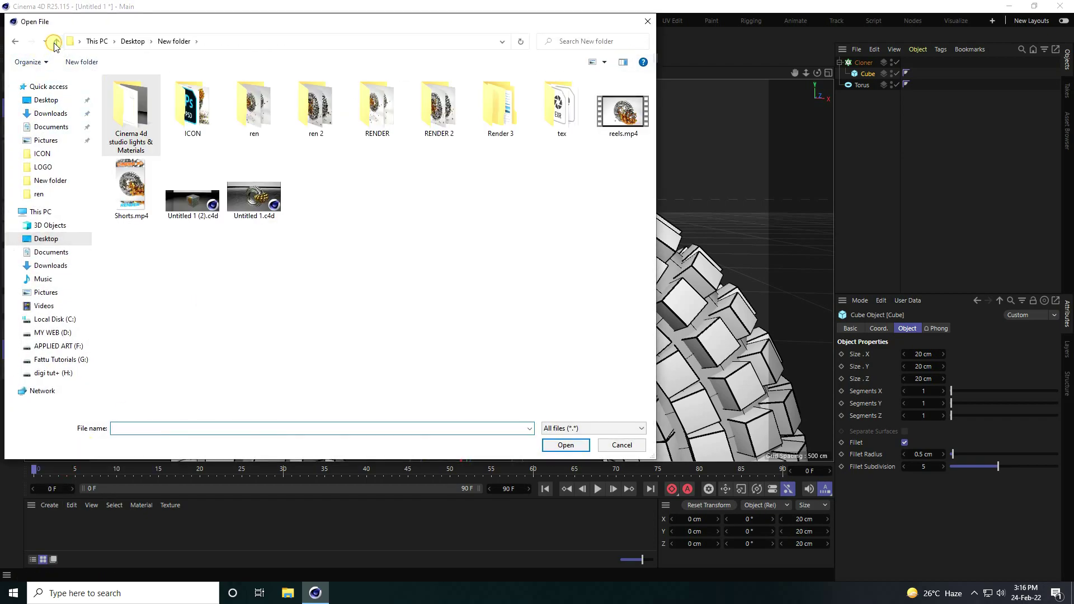
click(255, 218)
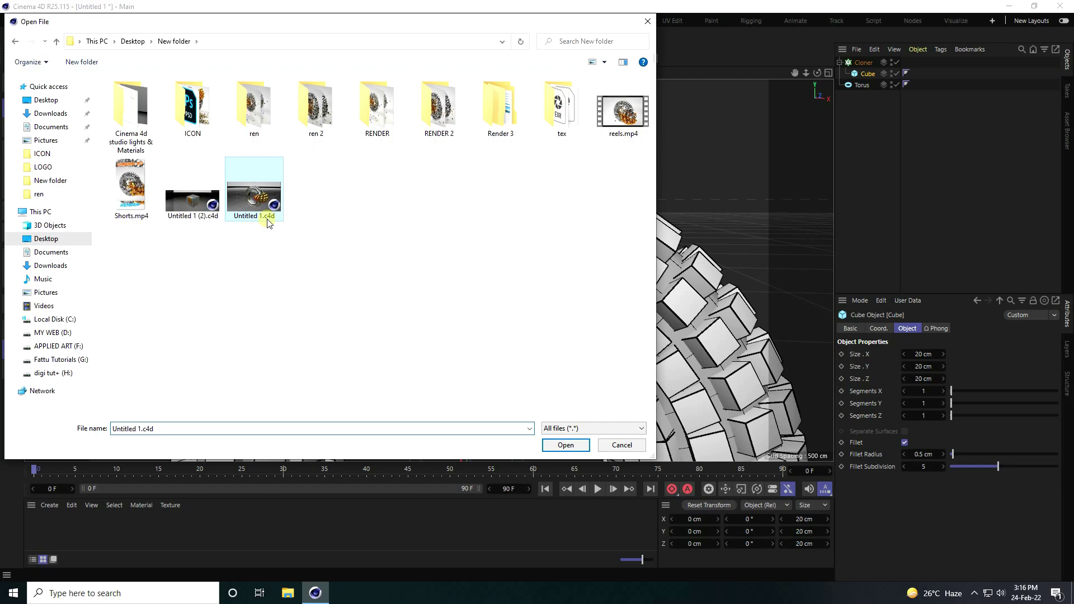
click(565, 445)
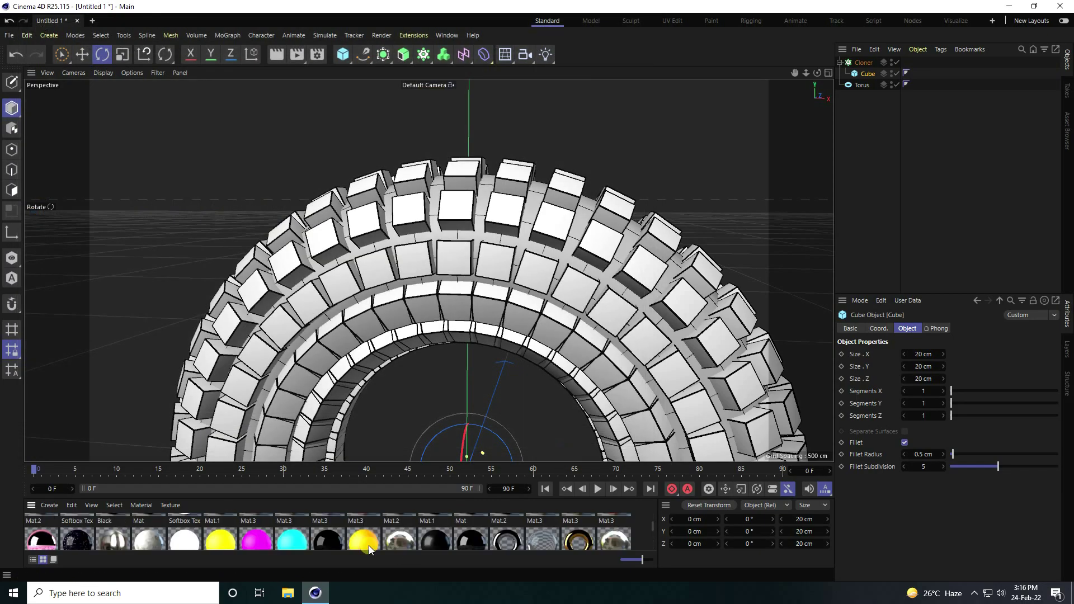
drag(368, 546, 364, 446)
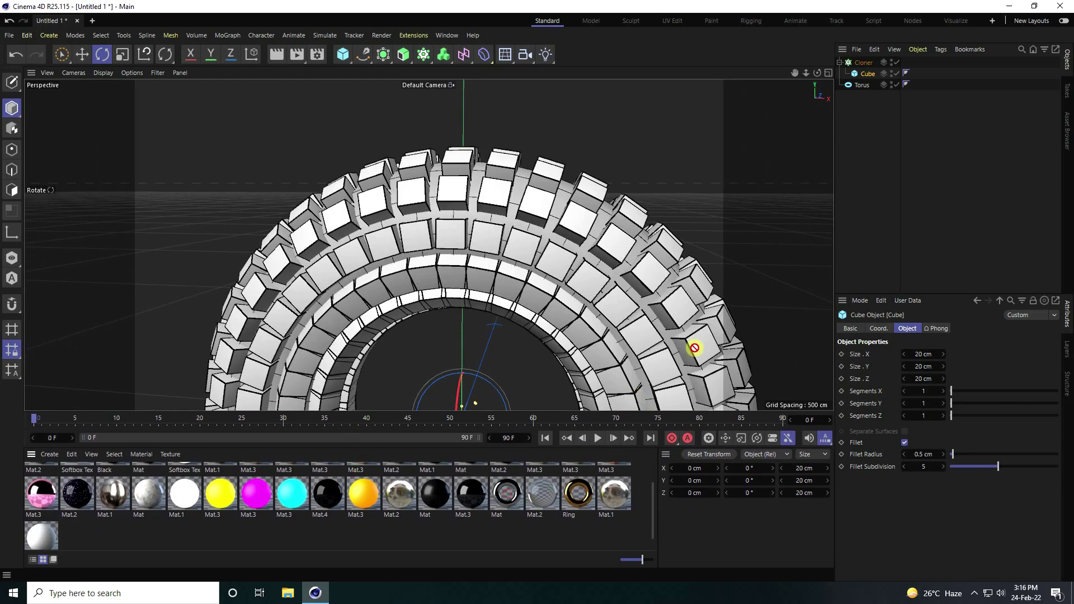
Step: Apply the chrome material Mat to the Cube object and inspect the reflective clones
drag(694, 348, 932, 58)
drag(868, 75, 868, 75)
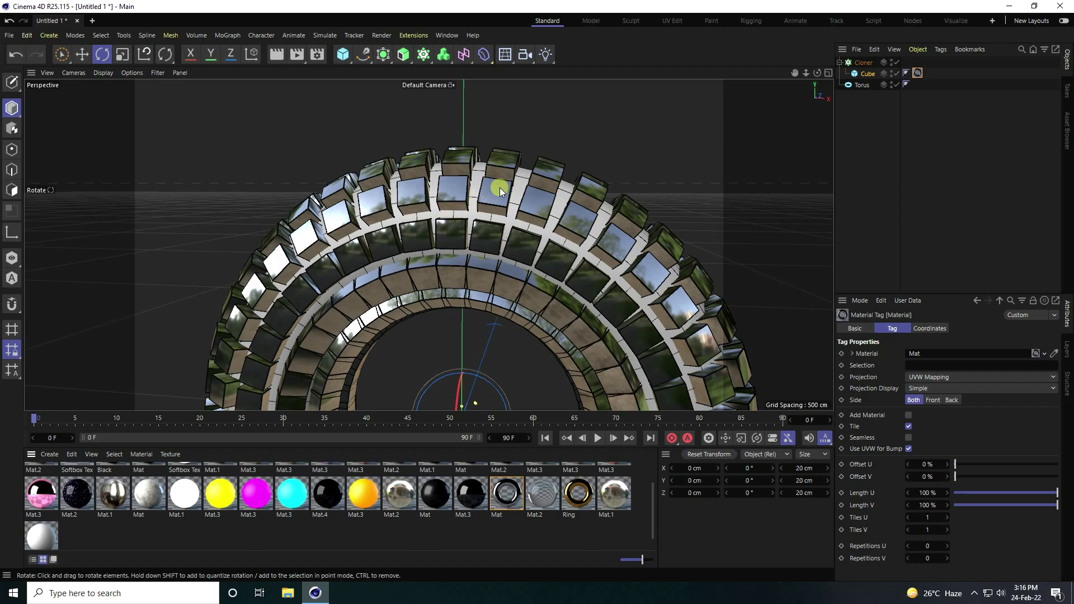
alt+drag(499, 187, 537, 213)
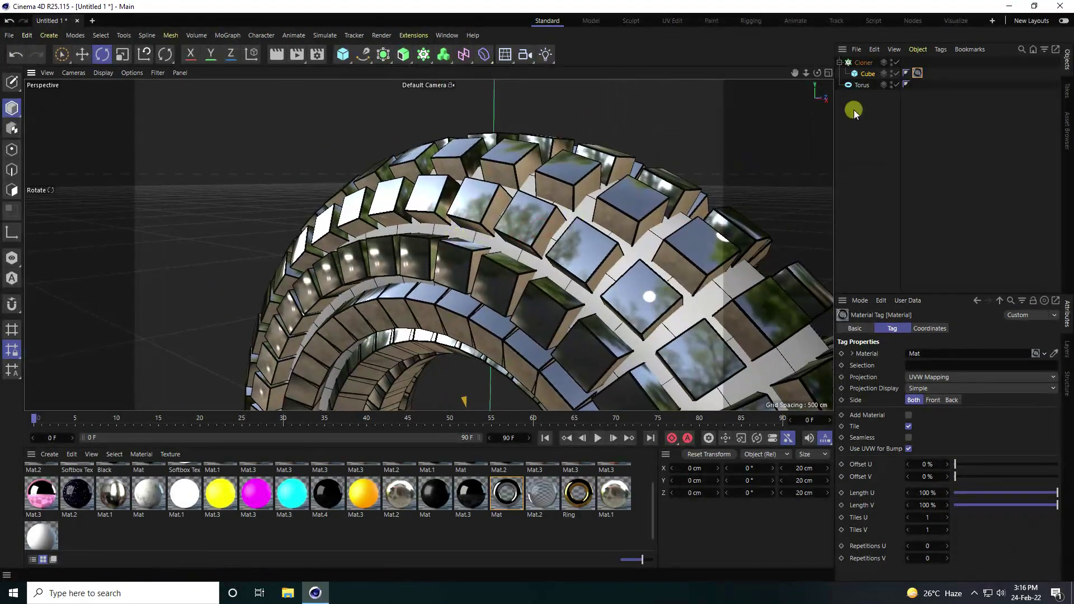
click(867, 74)
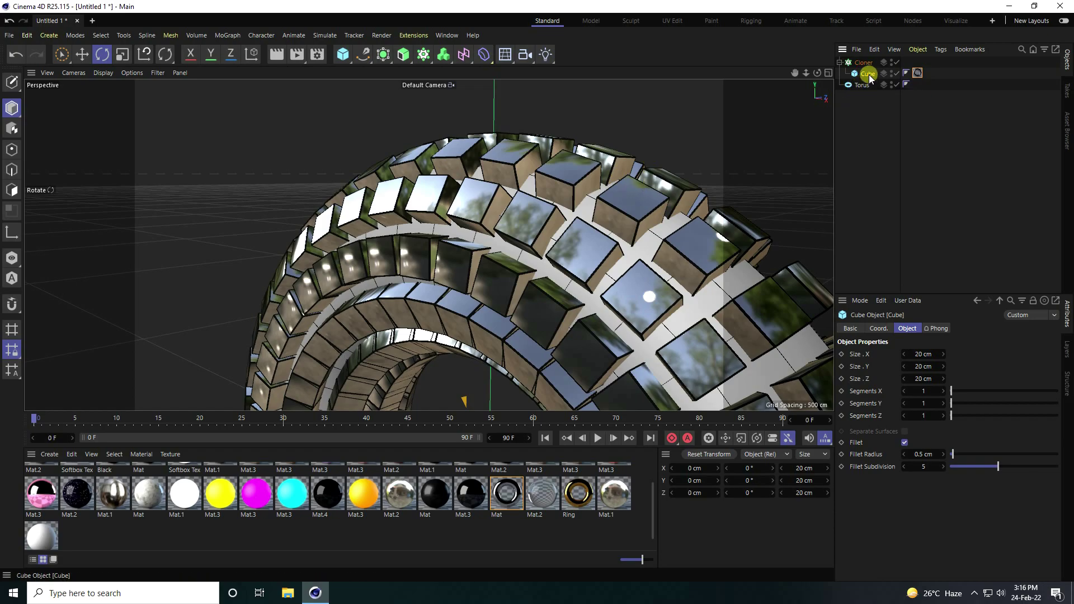
Step: Duplicate the cube with a 10 cm fillet and 10 subdivisions, placed inside the Cloner
ctrl+drag(870, 78, 860, 61)
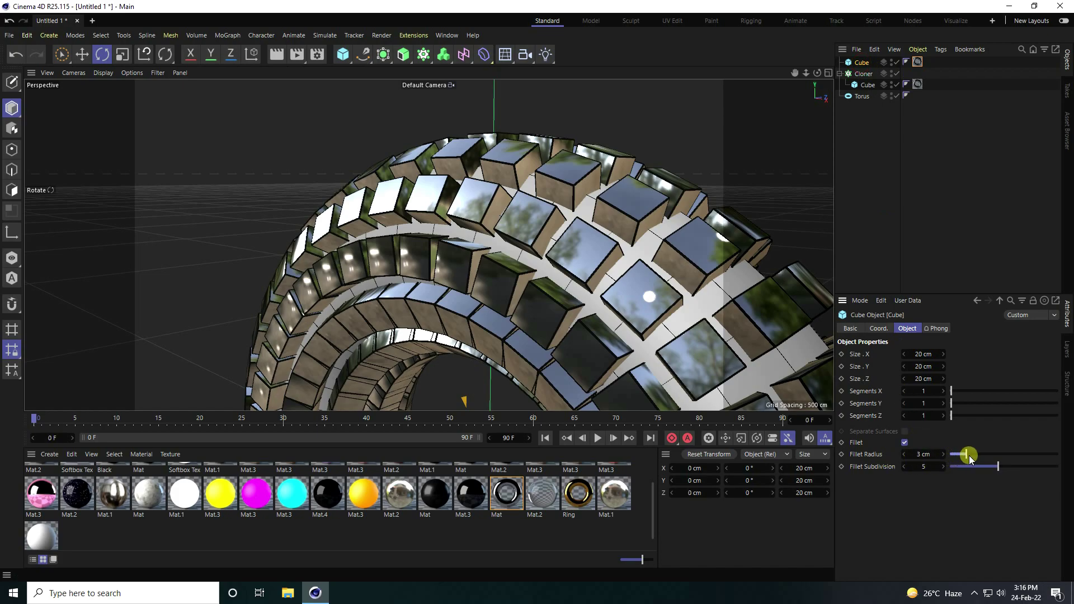
drag(969, 456, 1056, 468)
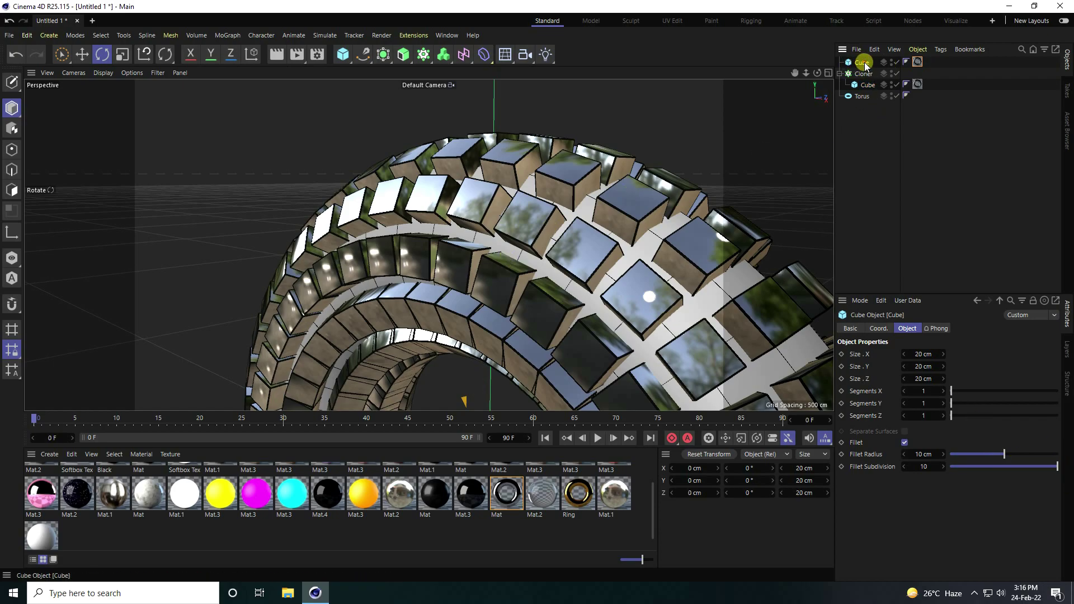
drag(865, 65, 866, 89)
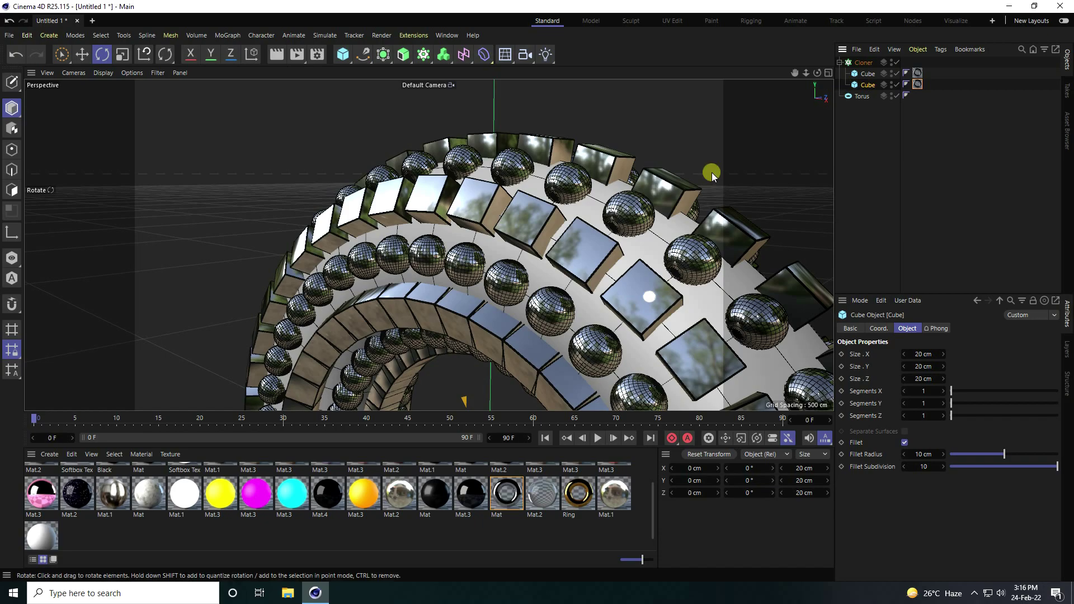
scroll(640, 193, up, 10)
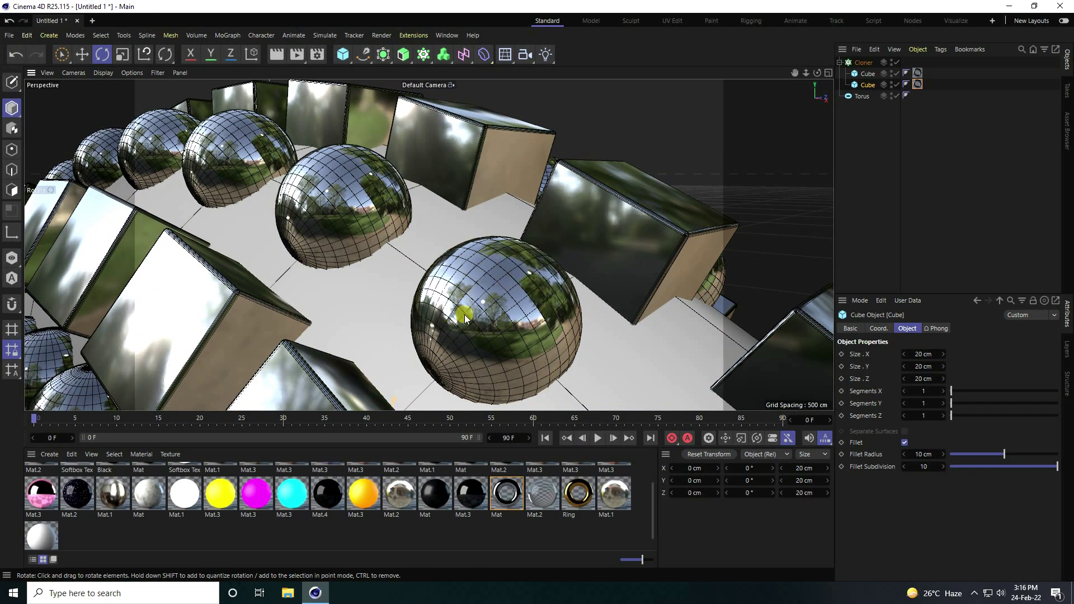
Step: Apply the gold Ring material to the second cube and rename it Sphere
click(577, 493)
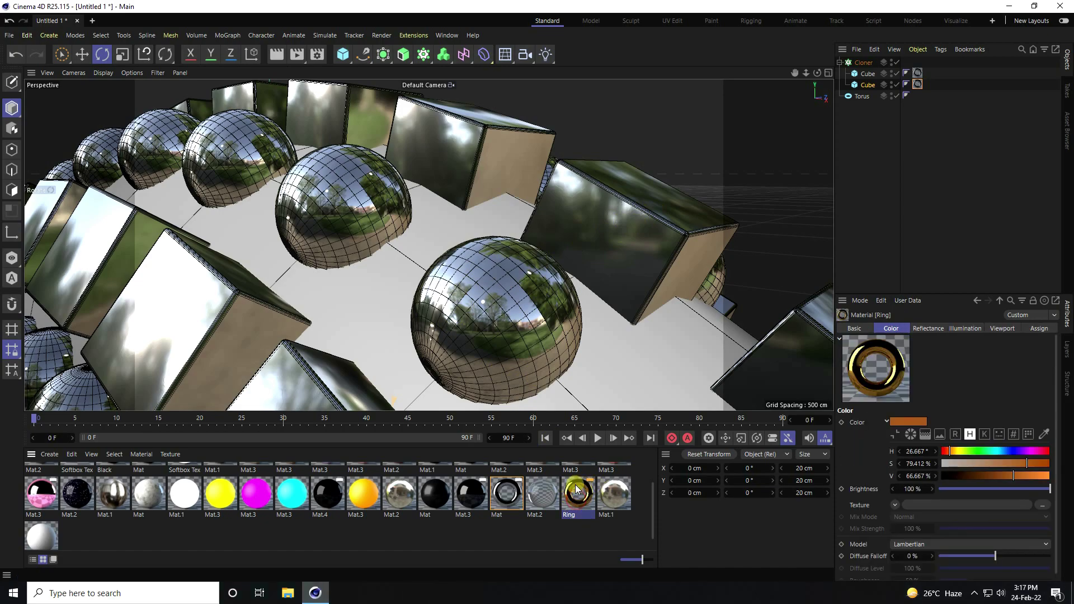
drag(574, 506, 916, 88)
double_click(870, 85)
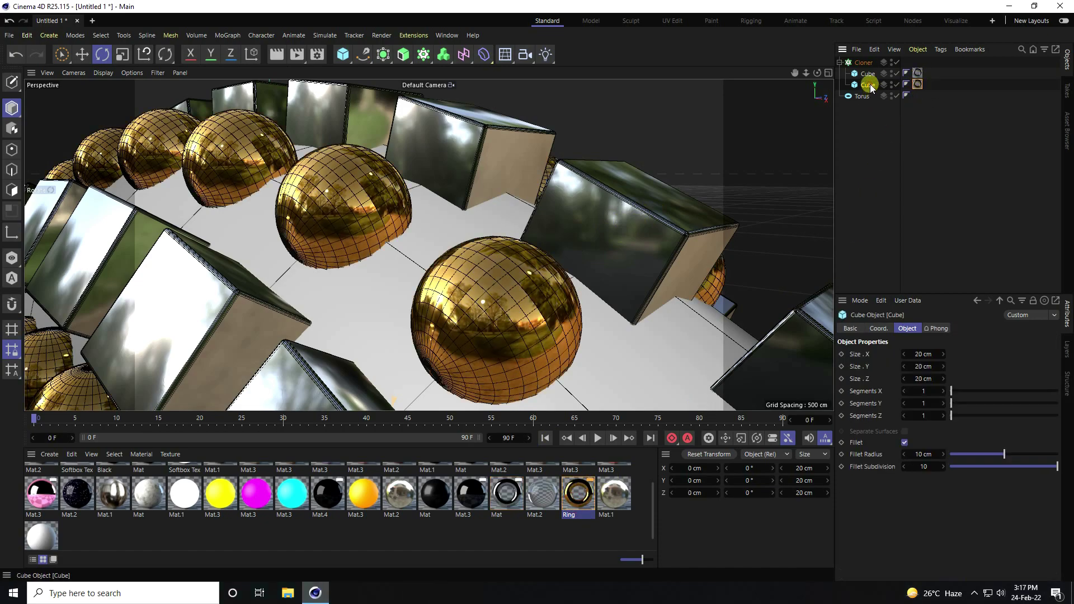
text(Sphere)
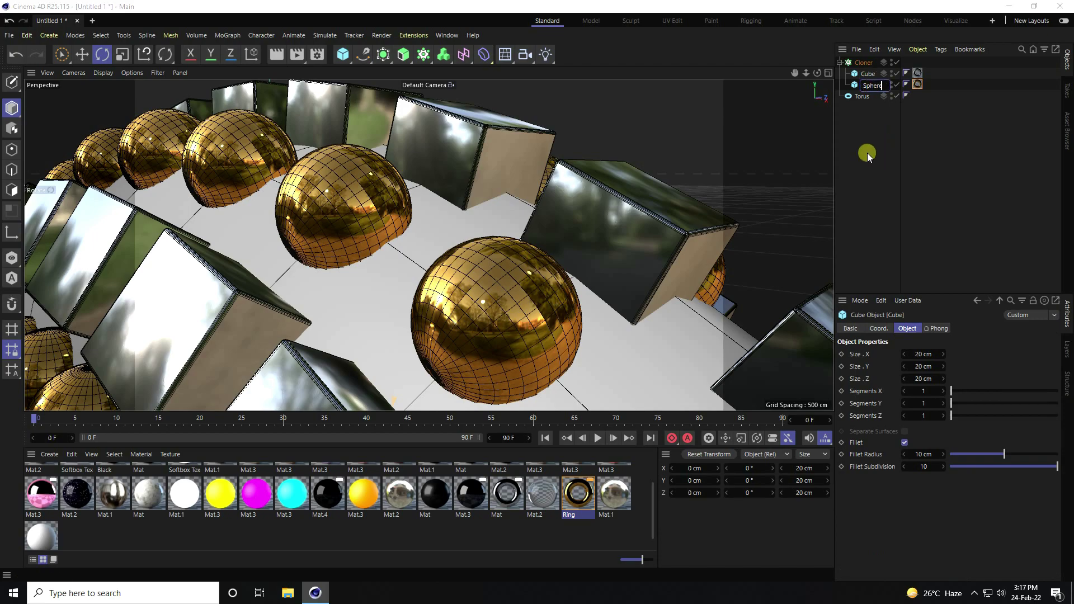
key(Return)
Step: Hide the torus so only the cloned cubes and gold spheres show
alt+drag(357, 230, 357, 224)
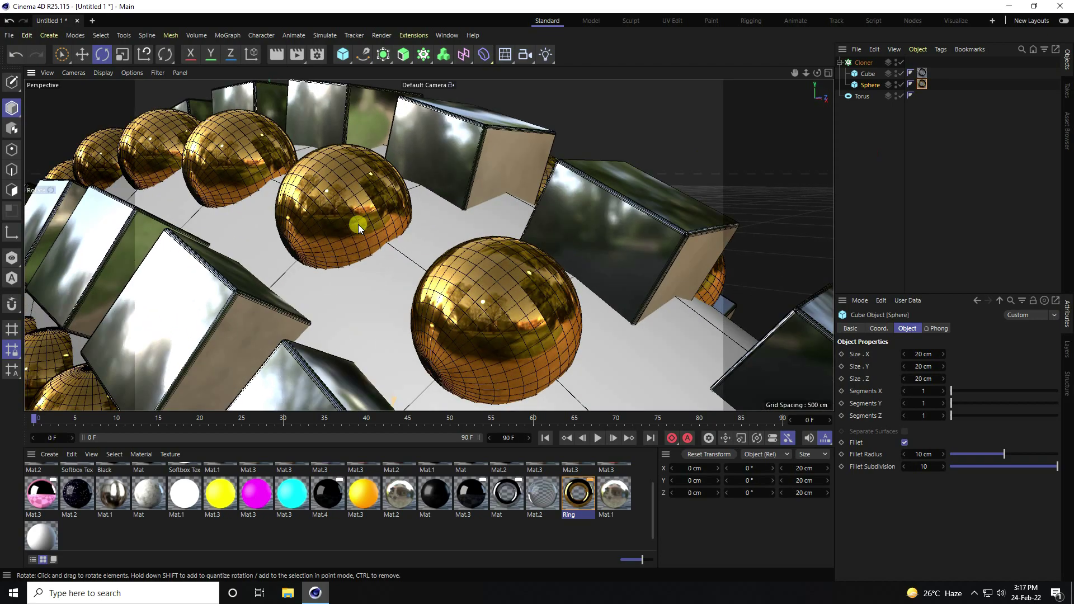
alt+drag(460, 205, 394, 226)
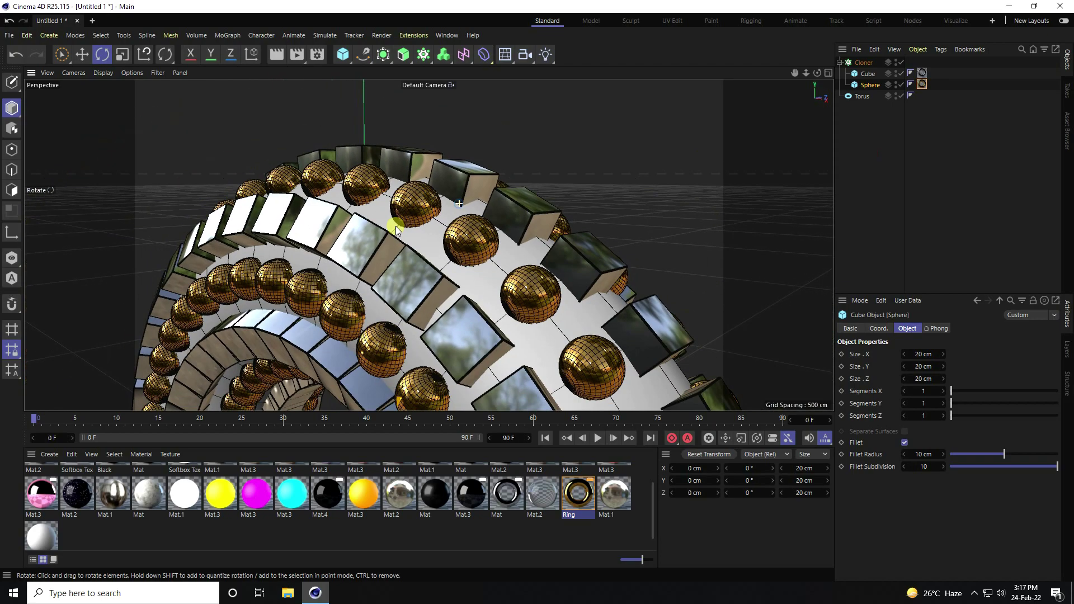
click(894, 94)
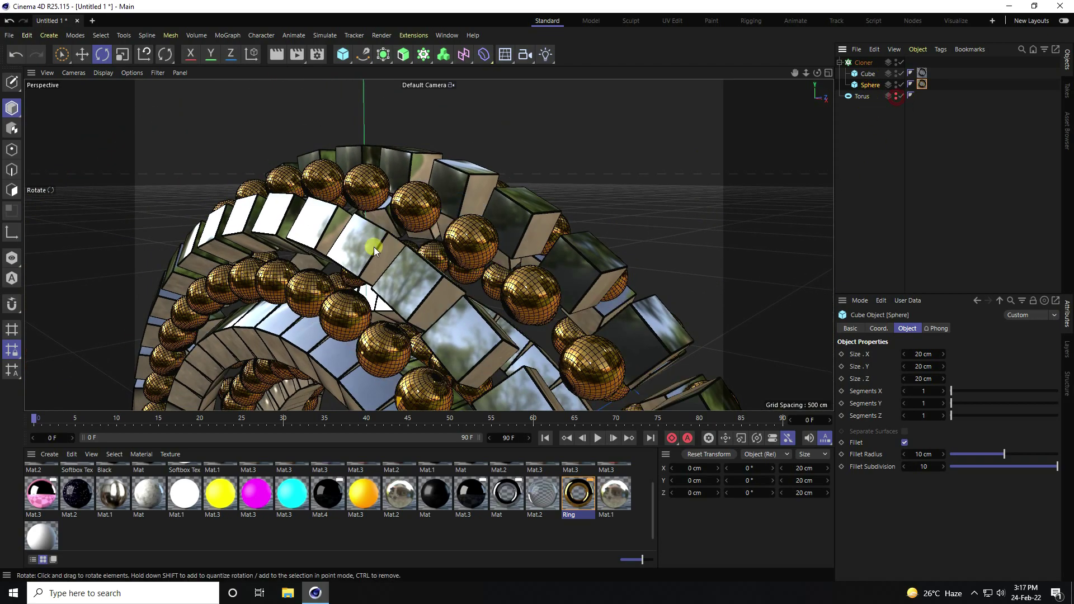
alt+drag(458, 196, 425, 165)
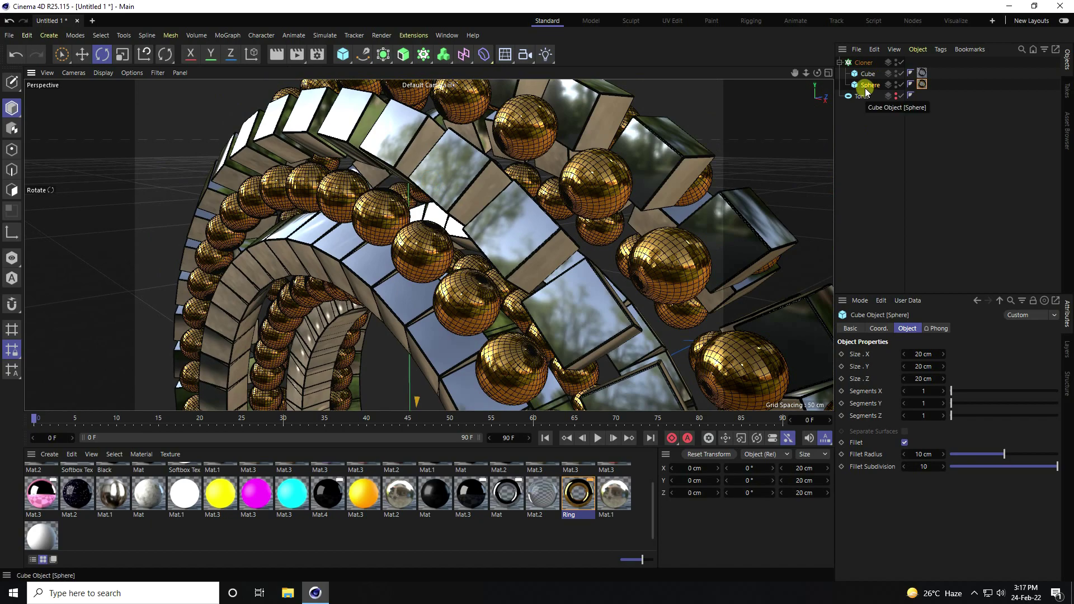
Step: Set the Cloner's Clones mode to Blend and inspect the morphing clones
click(863, 63)
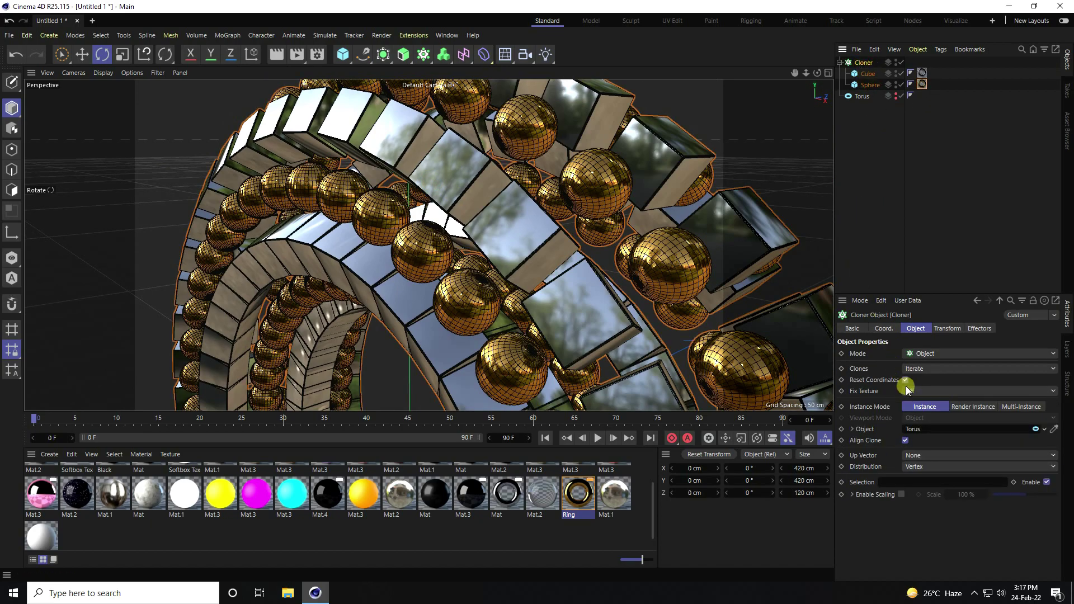
click(923, 368)
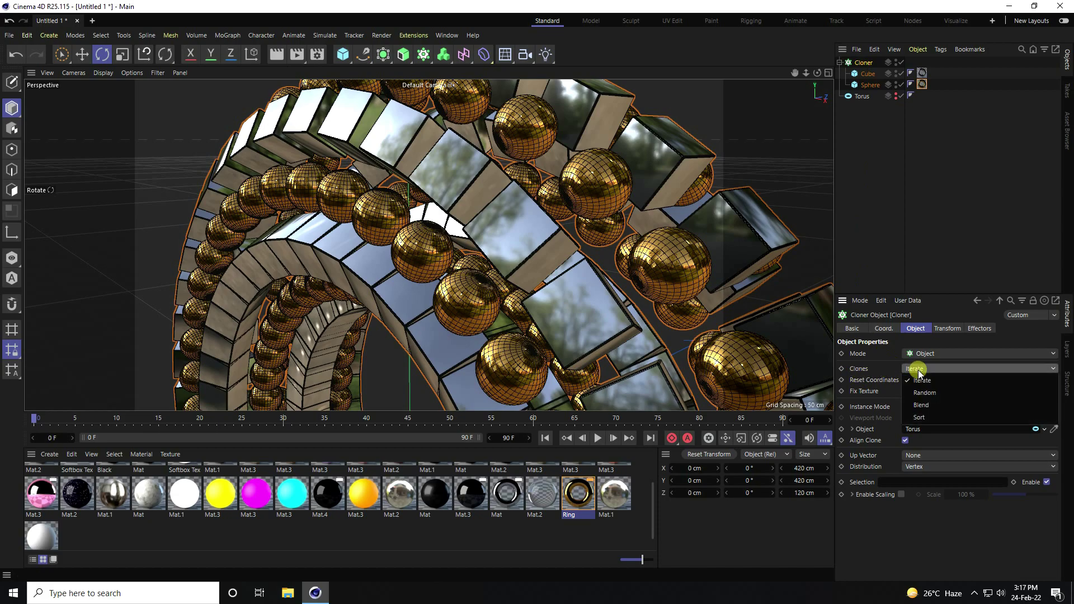
click(929, 404)
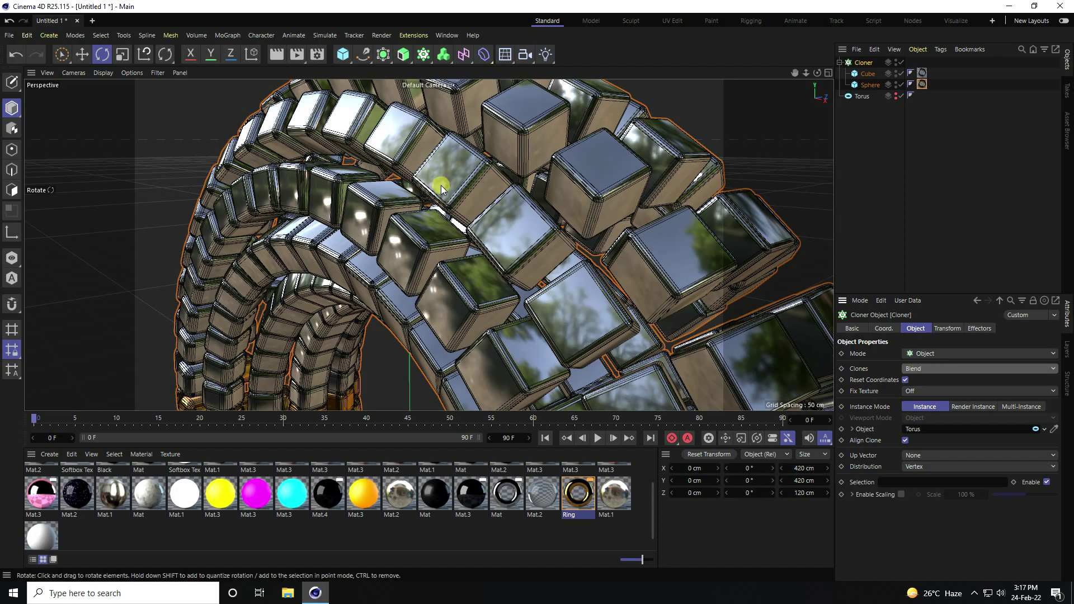
mouse_move(439, 196)
alt+mouse_down()
mouse_move(396, 240)
mouse_move(515, 204)
alt+mouse_up()
scroll(576, 79, up, 3)
alt+drag(576, 78, 464, 212)
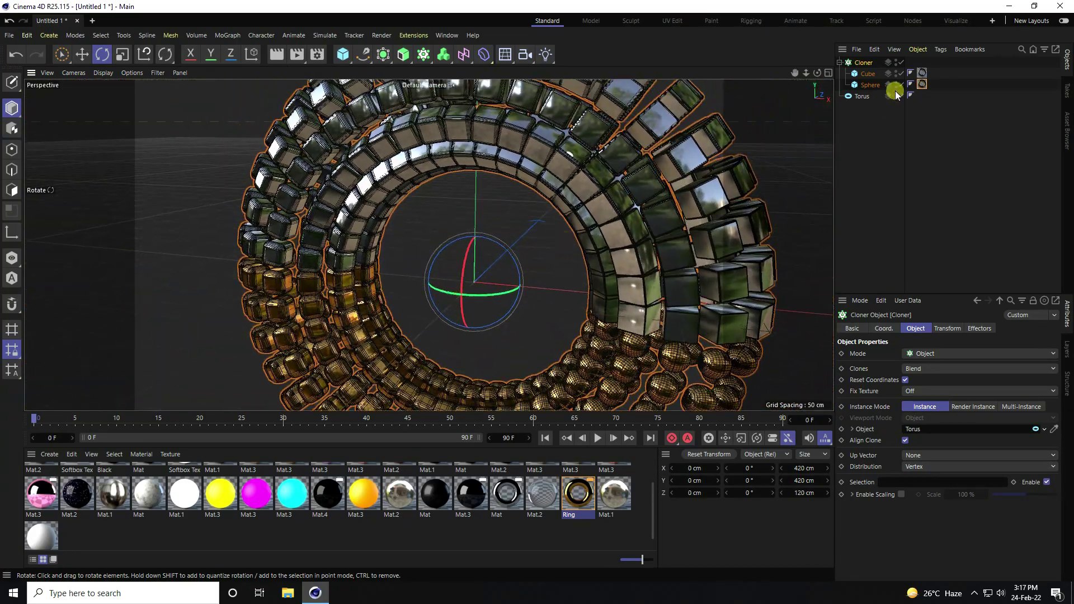
click(864, 62)
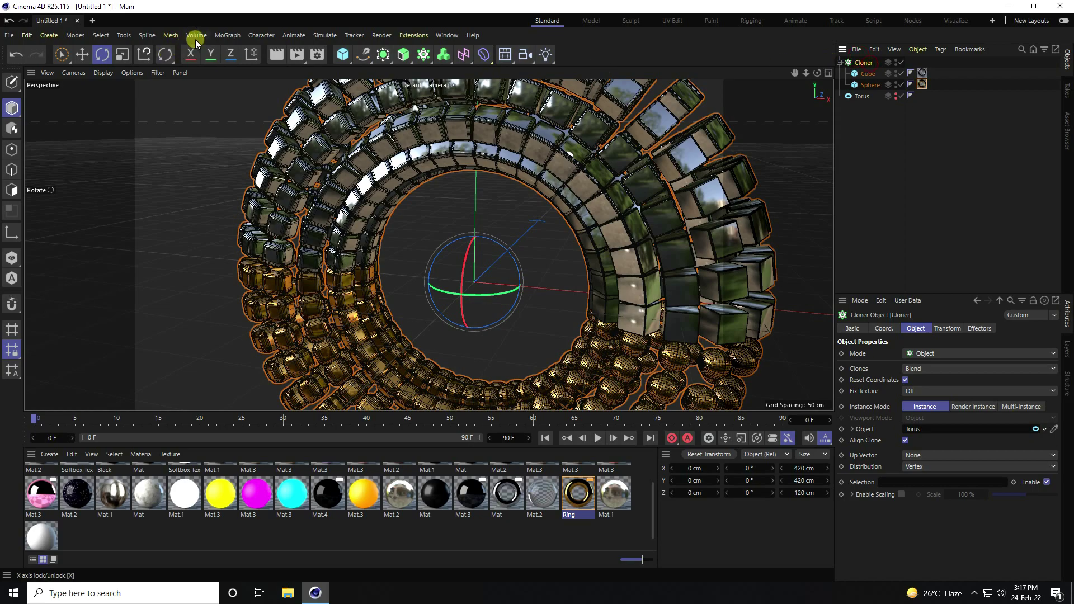
Step: Add a Plain effector and disable its position offset
click(228, 35)
mouse_move(246, 53)
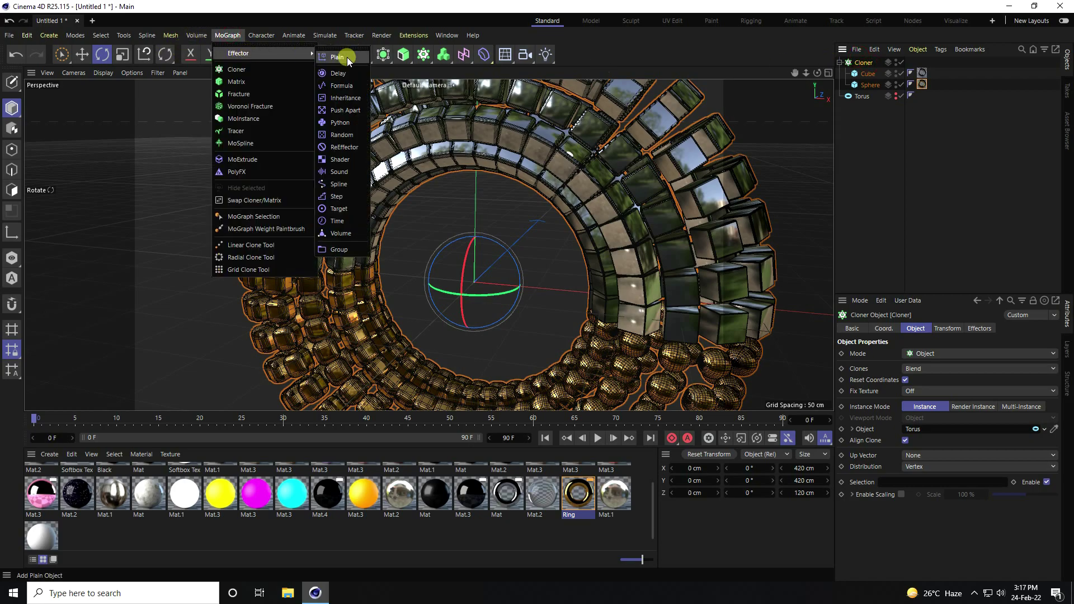
click(347, 58)
scroll(385, 257, down, 5)
click(949, 328)
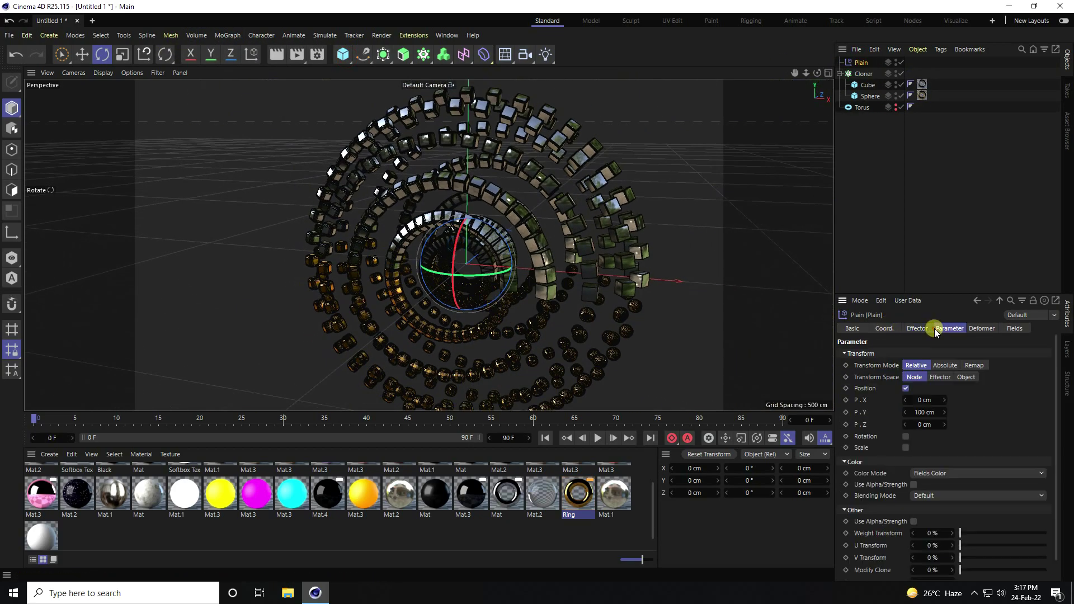
click(906, 390)
scroll(494, 222, up, 6)
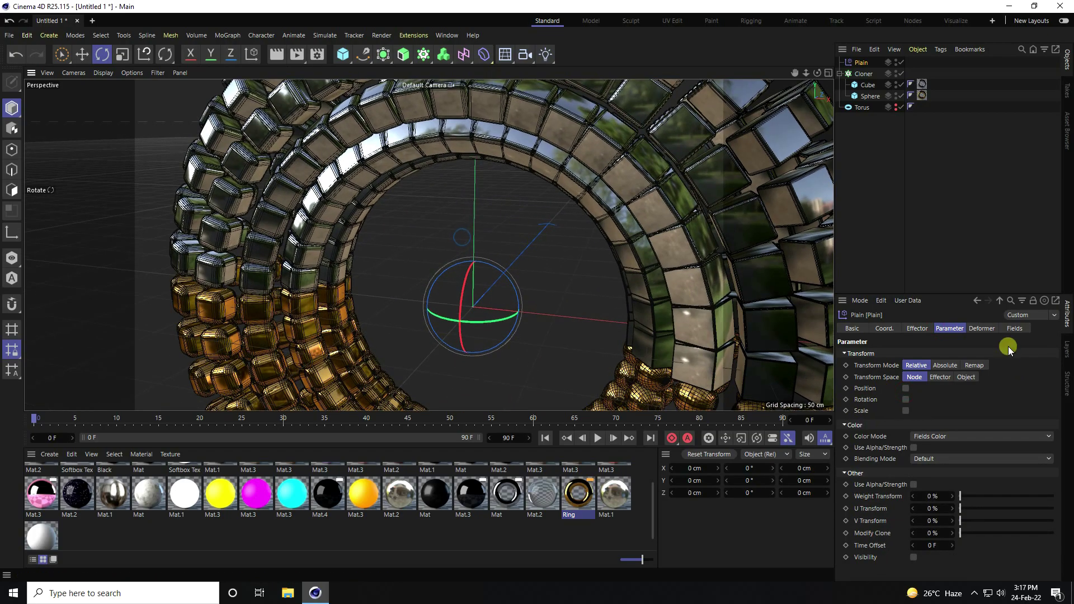
Step: Add a 100 cm Spherical Field layer at 100% opacity to the Plain effector
click(1013, 328)
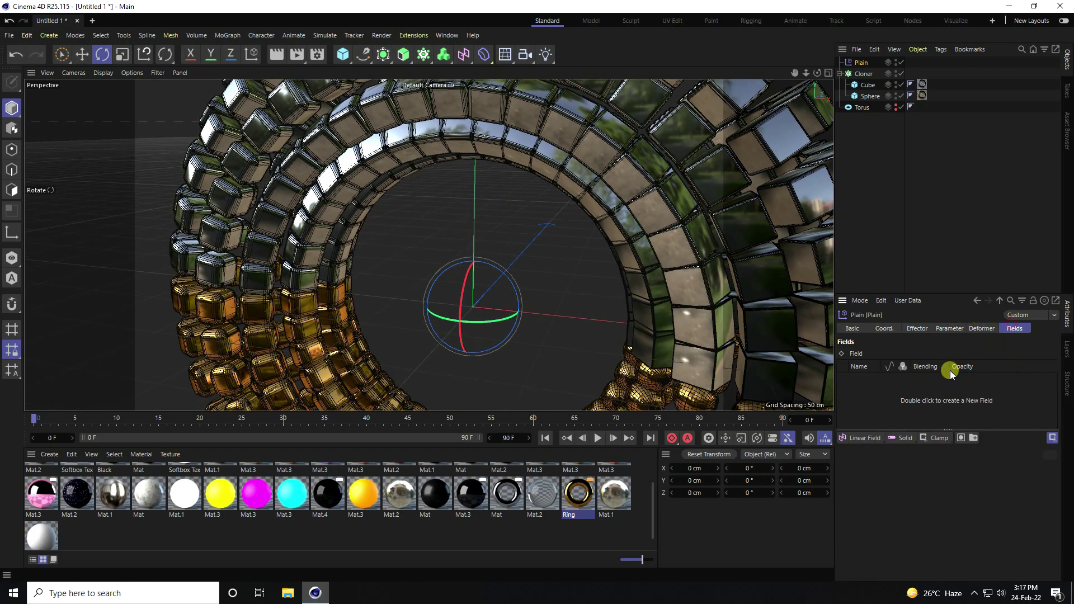
click(874, 439)
click(928, 472)
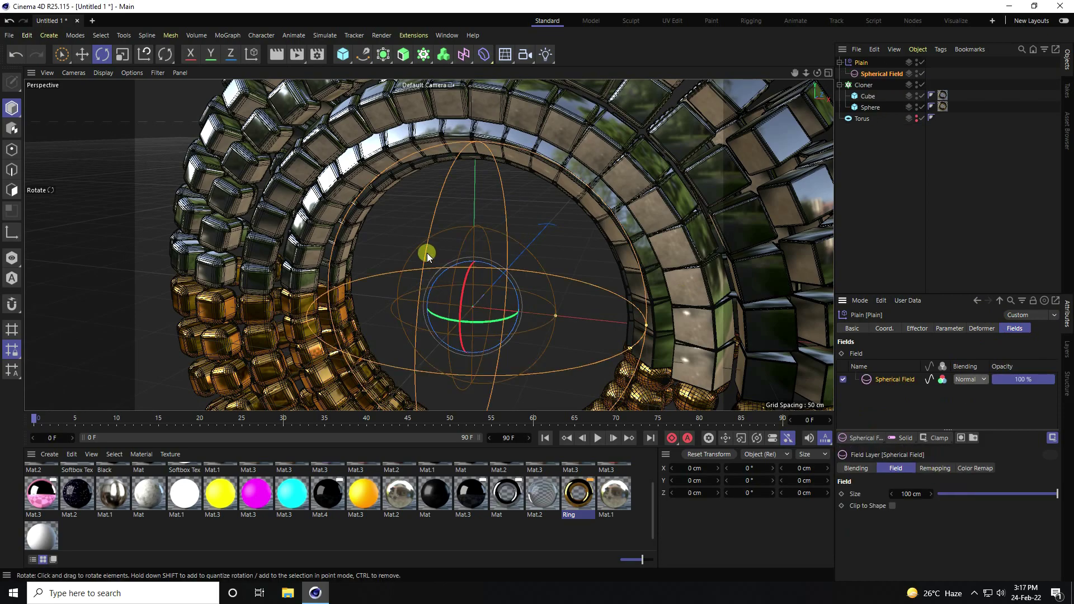
scroll(427, 253, down, 5)
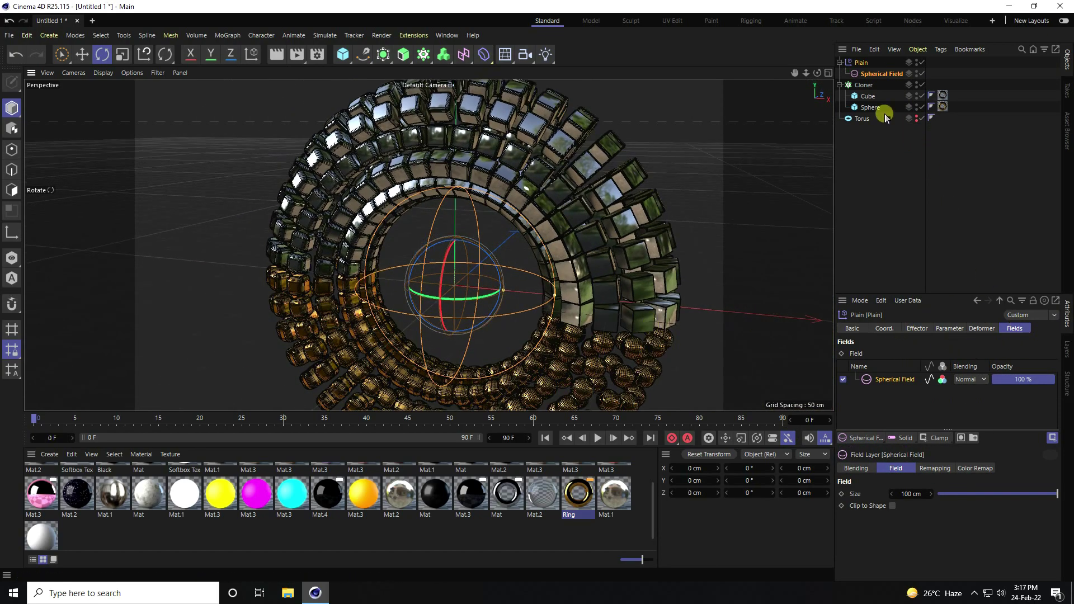
Step: Set the Spherical Field's P.X to 150 cm, placing it over the torus's right side
click(880, 73)
click(894, 328)
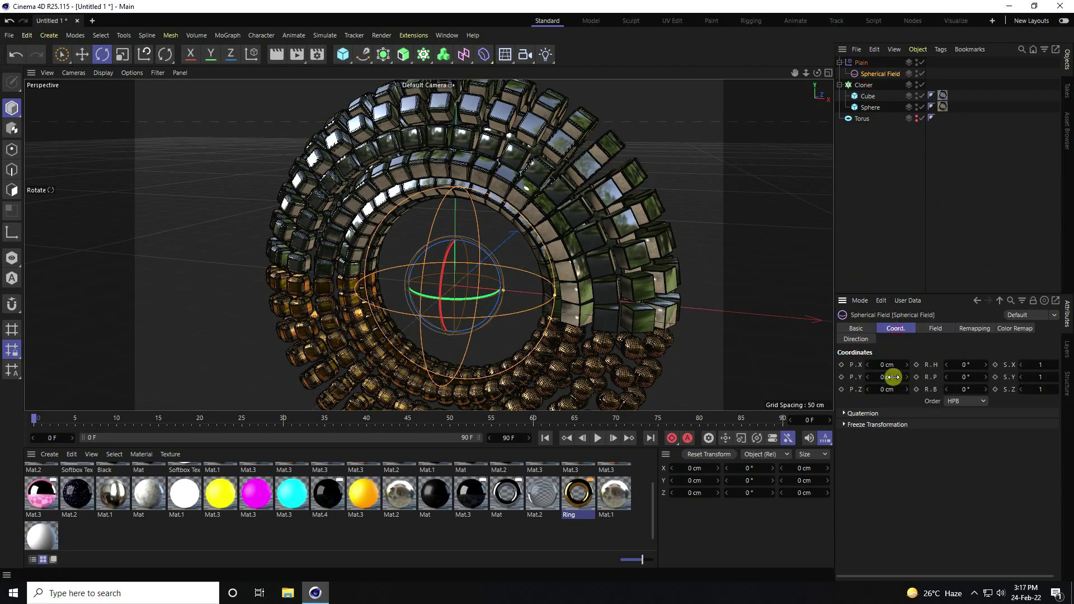
drag(876, 377, 888, 366)
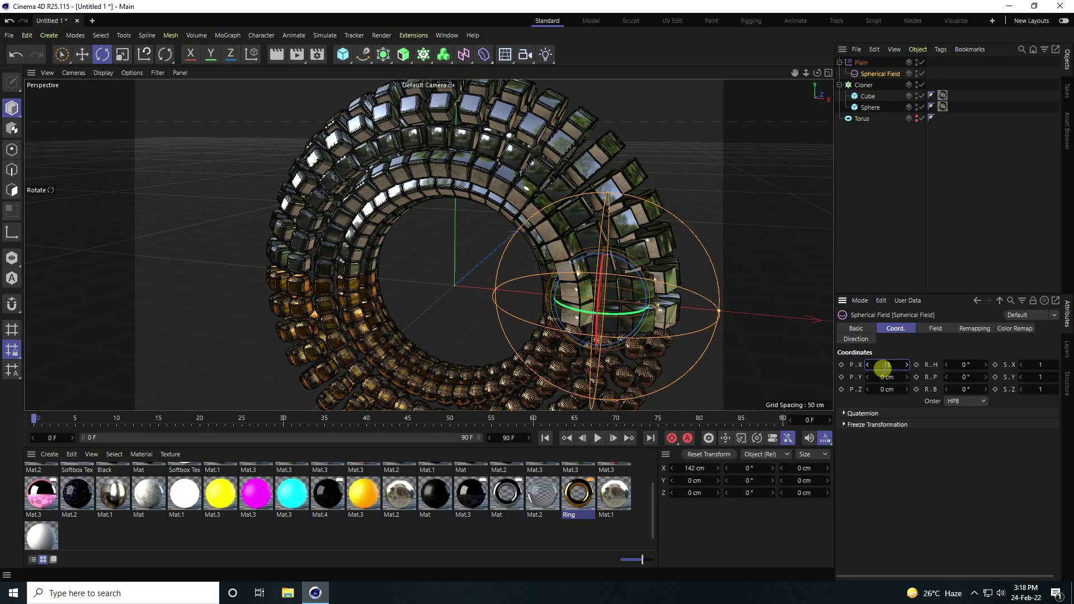
drag(883, 368, 883, 368)
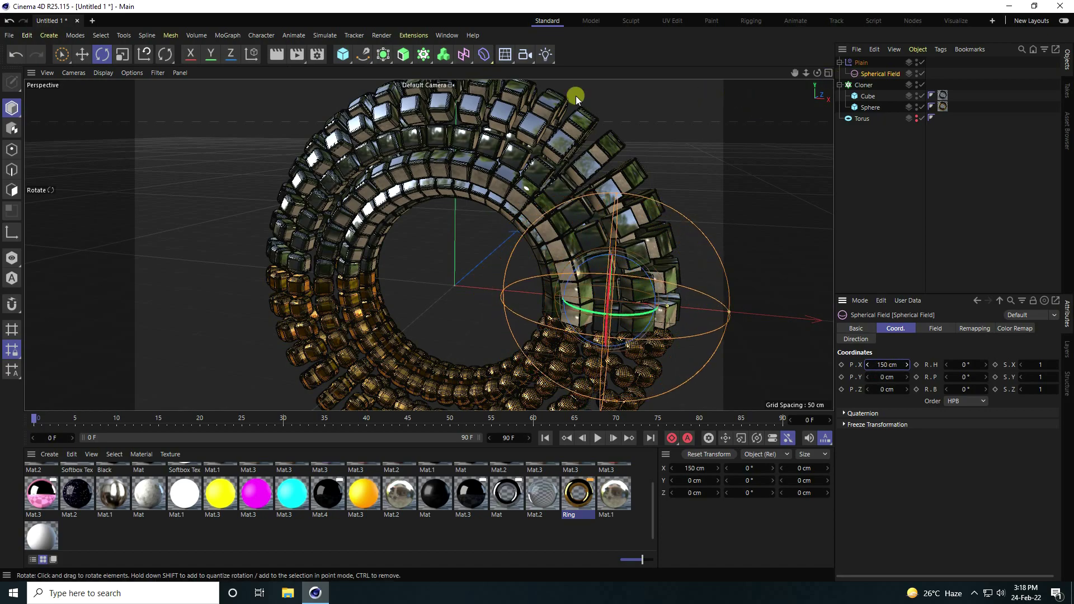
alt+drag(539, 220, 507, 202)
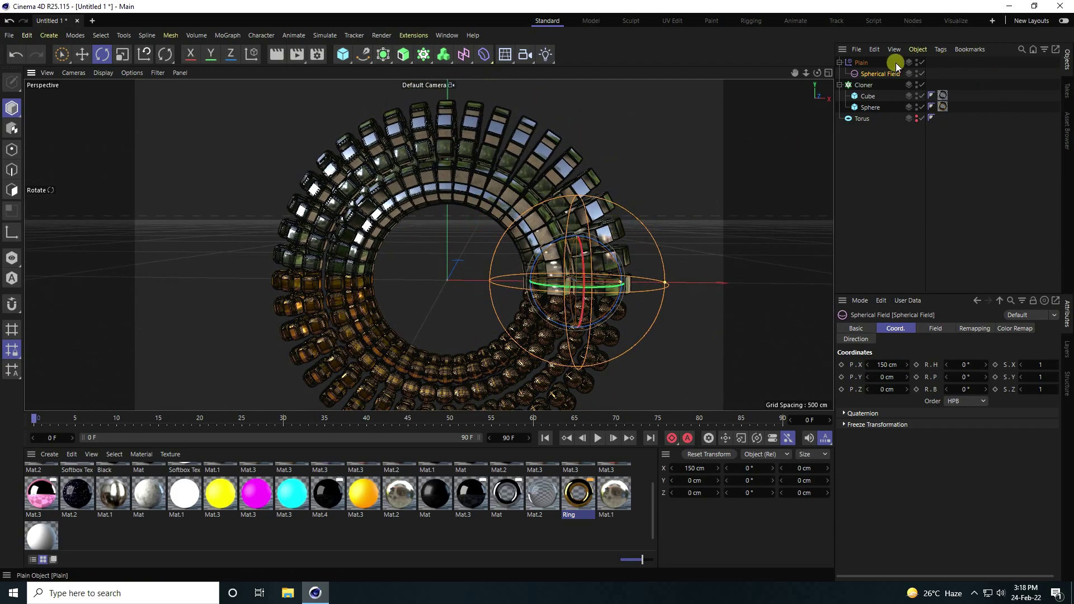
Step: Add a Null object and parent the Plain effector under it
drag(342, 54, 378, 72)
click(378, 72)
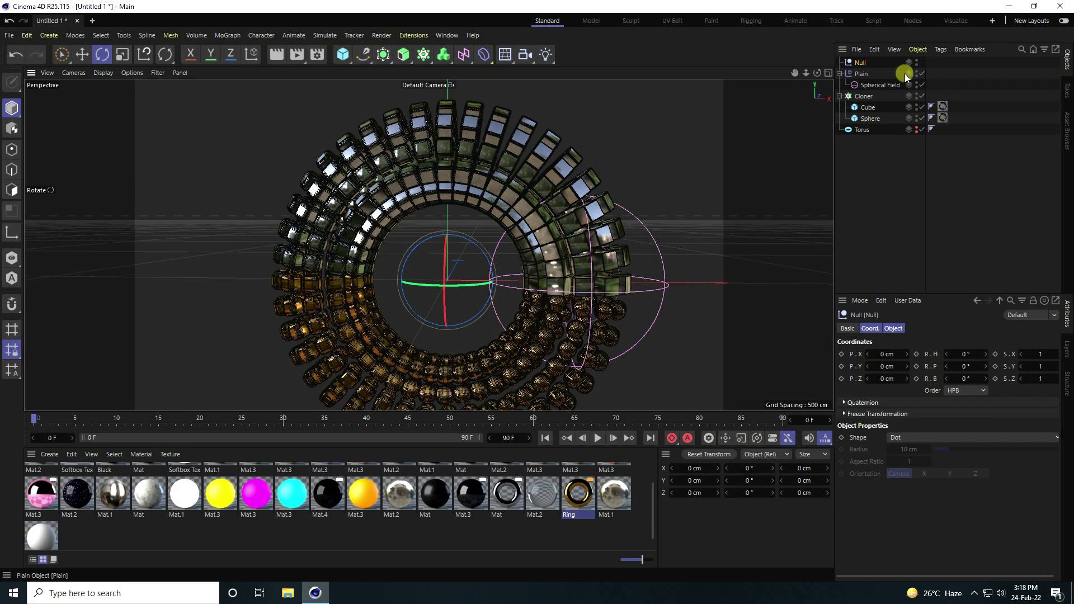
click(862, 74)
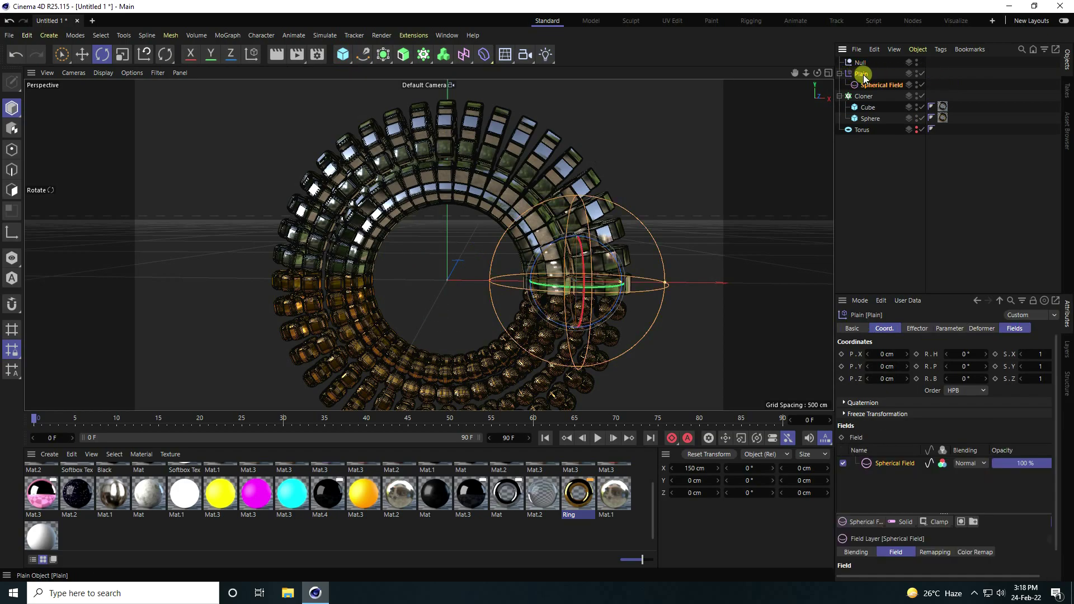
drag(861, 77, 857, 63)
click(860, 62)
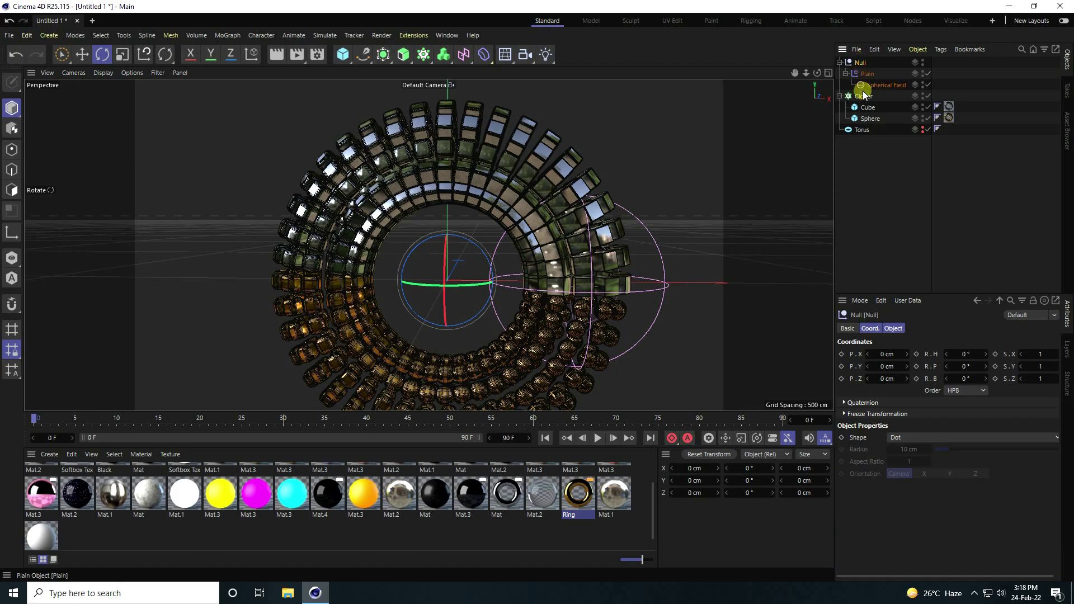
Step: Rotate the Null to test the field's sweep, check the Cloner's effectors, and preview playback
click(892, 329)
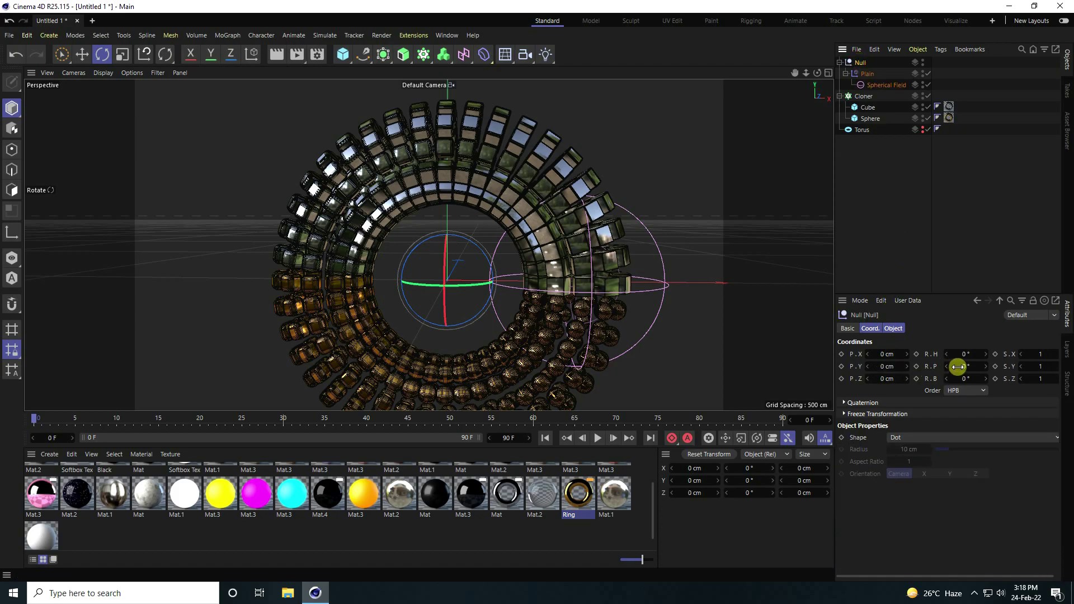
mouse_move(957, 367)
mouse_down()
mouse_move(960, 378)
mouse_move(945, 378)
mouse_move(978, 365)
mouse_up()
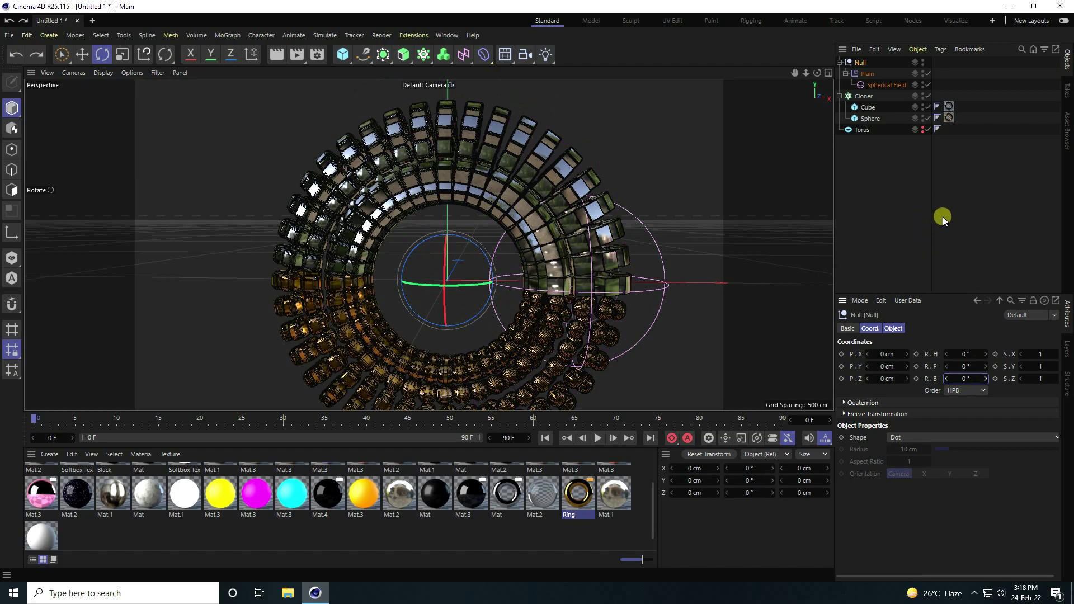
click(865, 100)
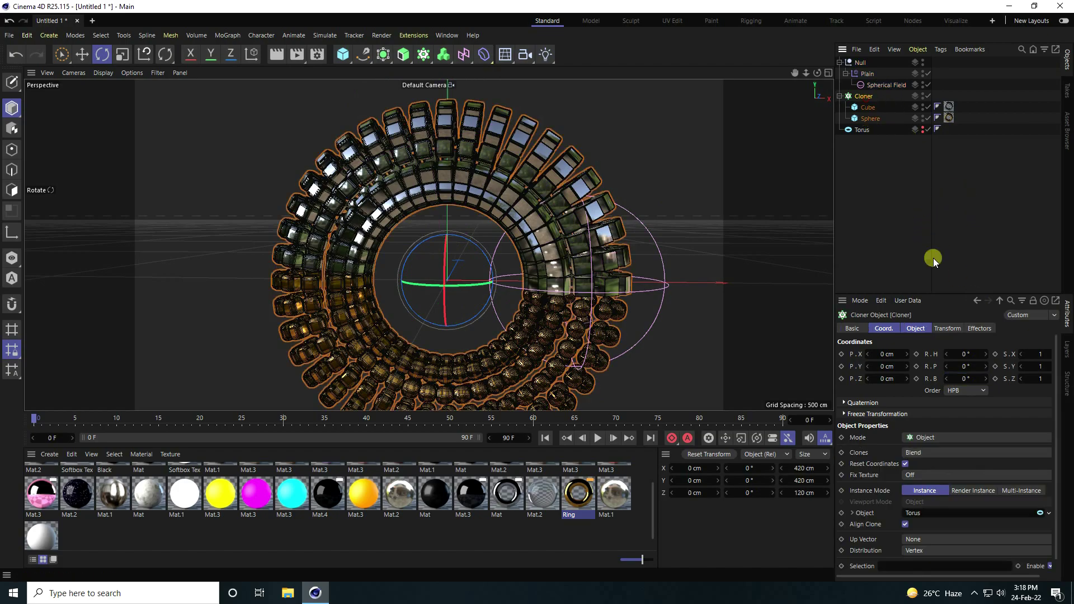
click(979, 329)
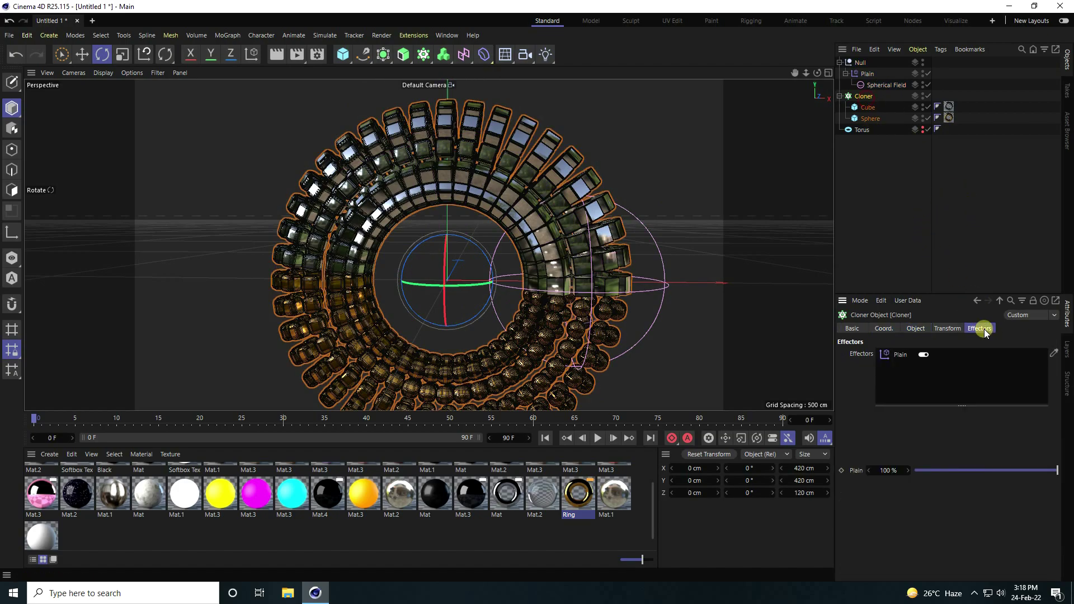
click(885, 85)
click(596, 437)
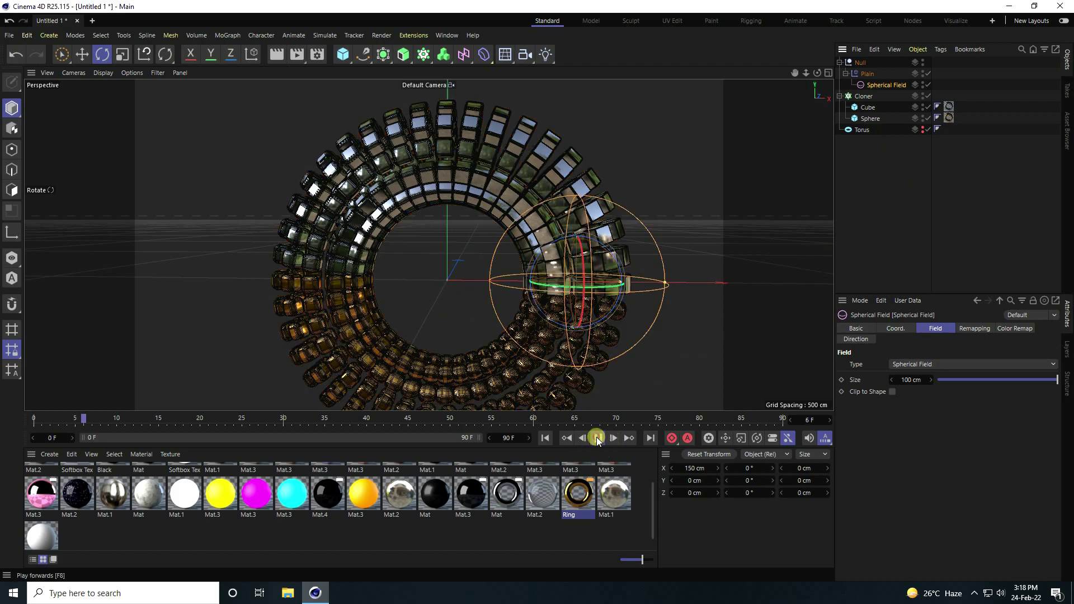
click(596, 437)
click(544, 438)
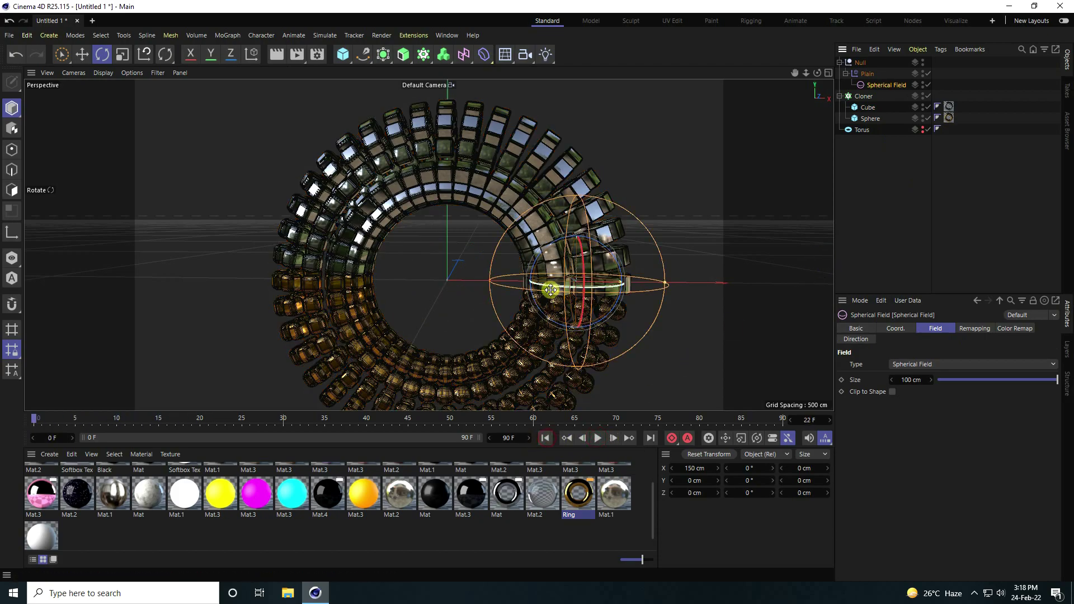
Step: Enable uniform Scale on the Plain effector with a value of 1.2
click(867, 73)
click(953, 330)
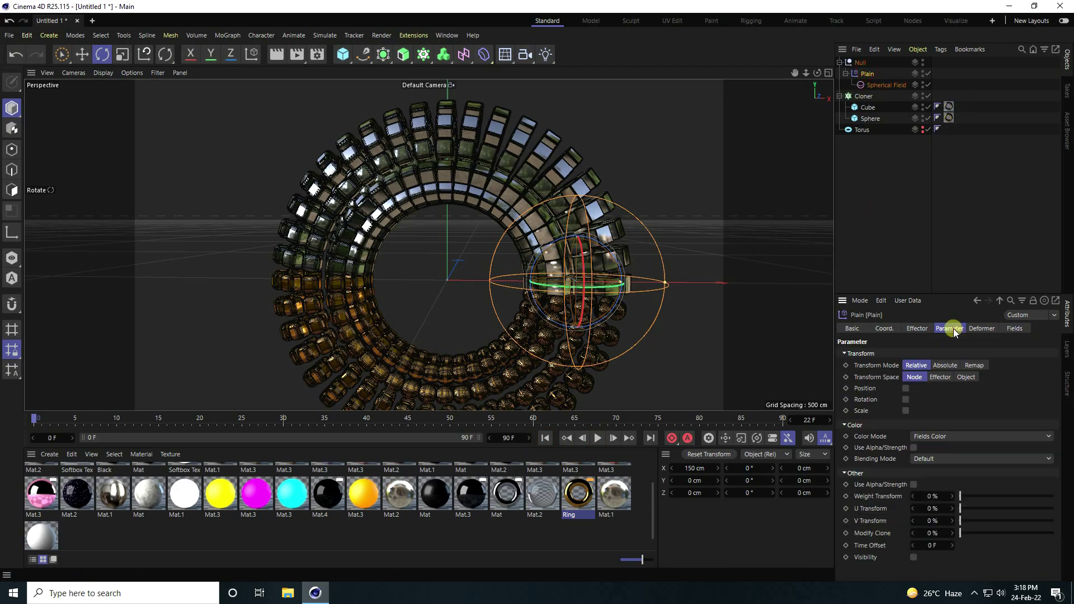
click(905, 411)
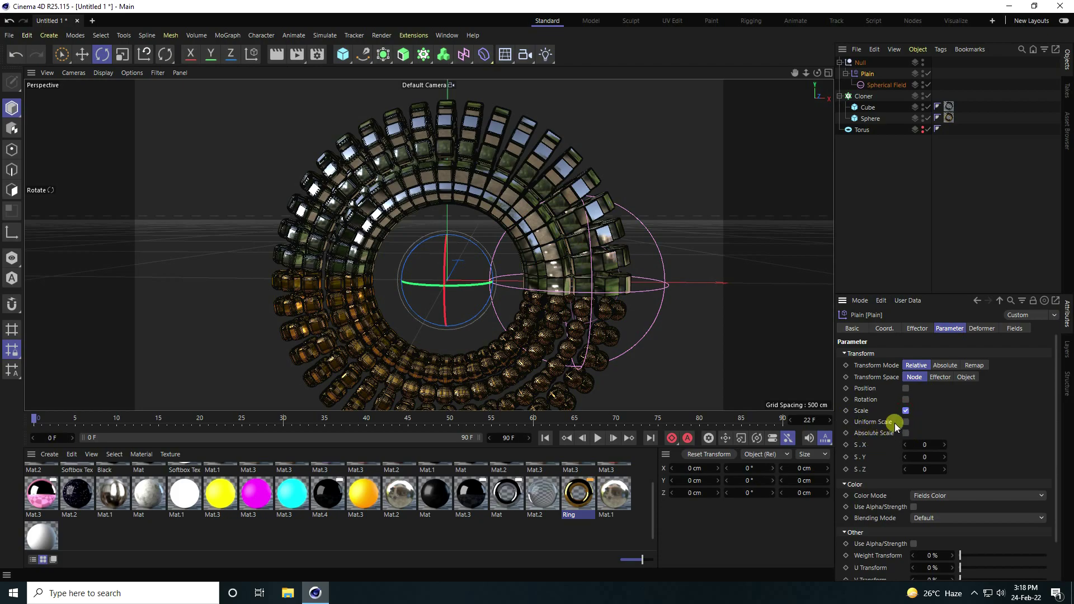
click(905, 422)
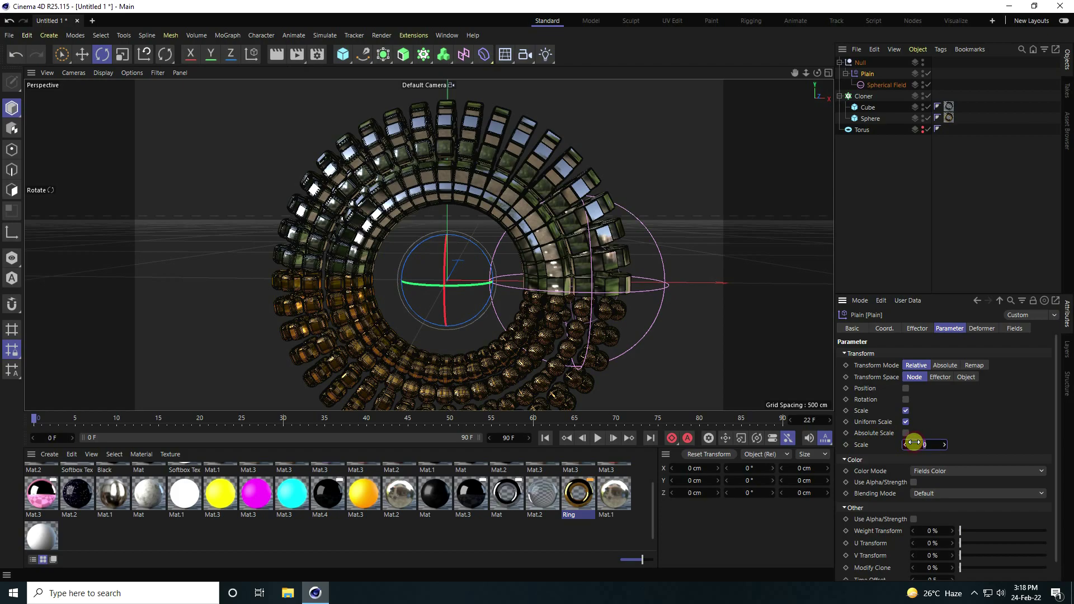
click(914, 443)
text(1.2)
key(Return)
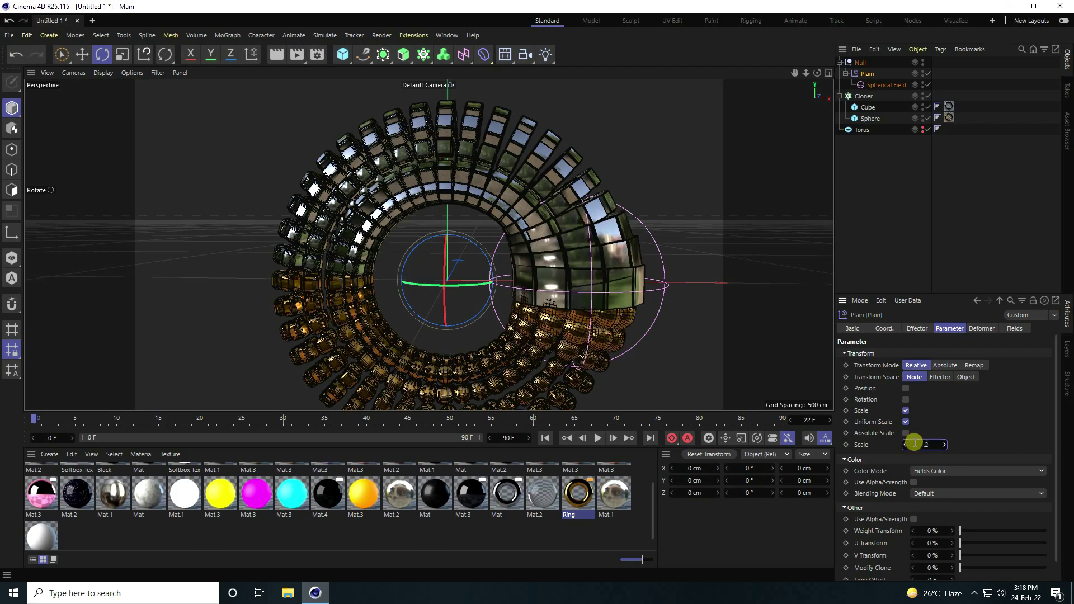
scroll(621, 263, up, 5)
alt+drag(666, 226, 649, 308)
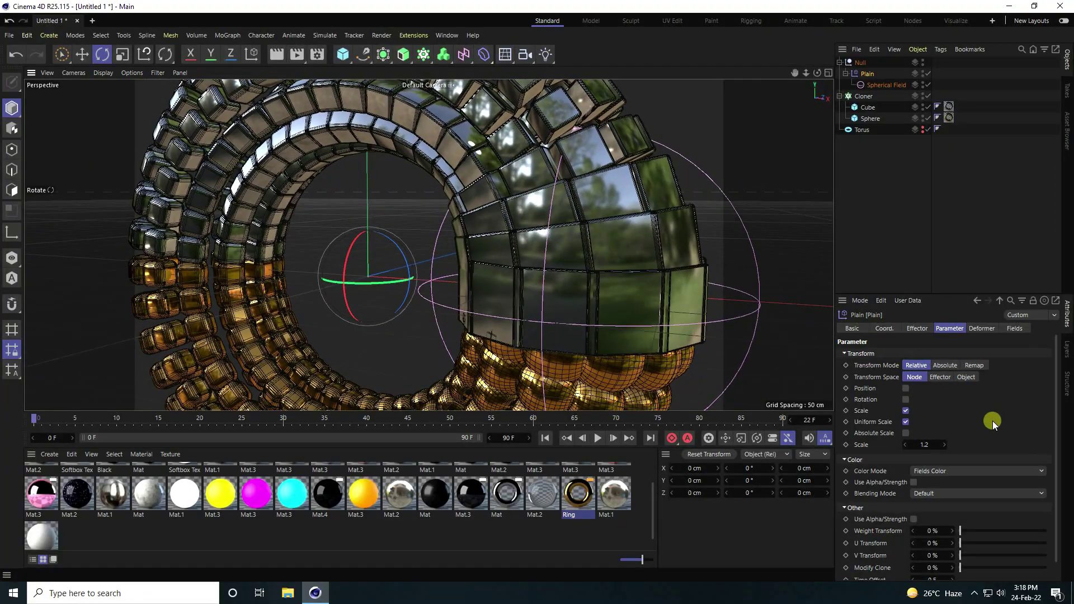
scroll(992, 421, down, 1)
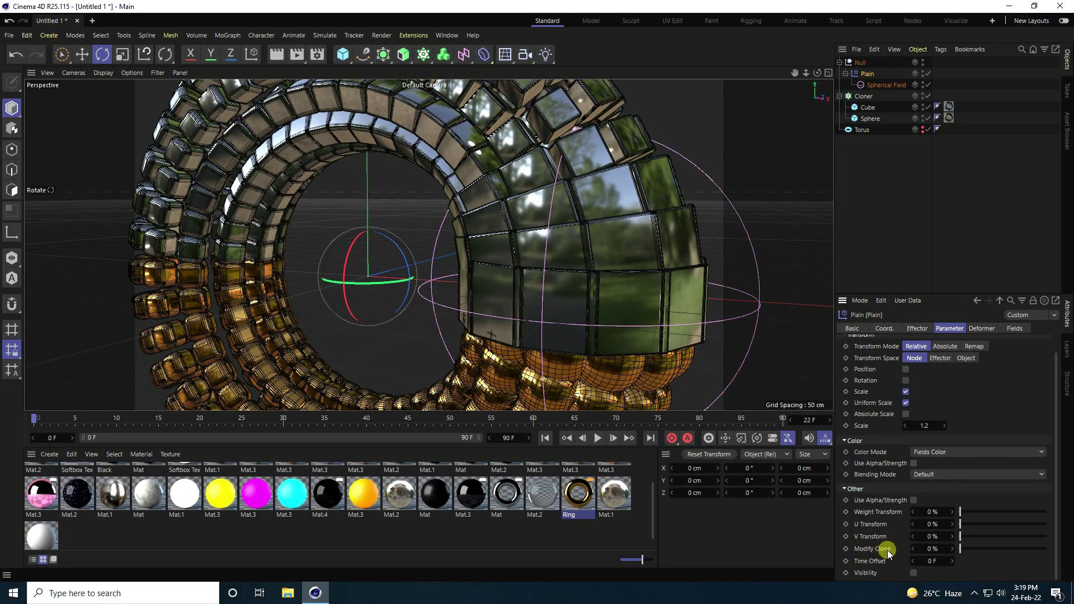
Step: Set Modify Clone to 100% so clones inside the field become gold spheres
drag(964, 549, 1056, 555)
alt+drag(525, 245, 556, 263)
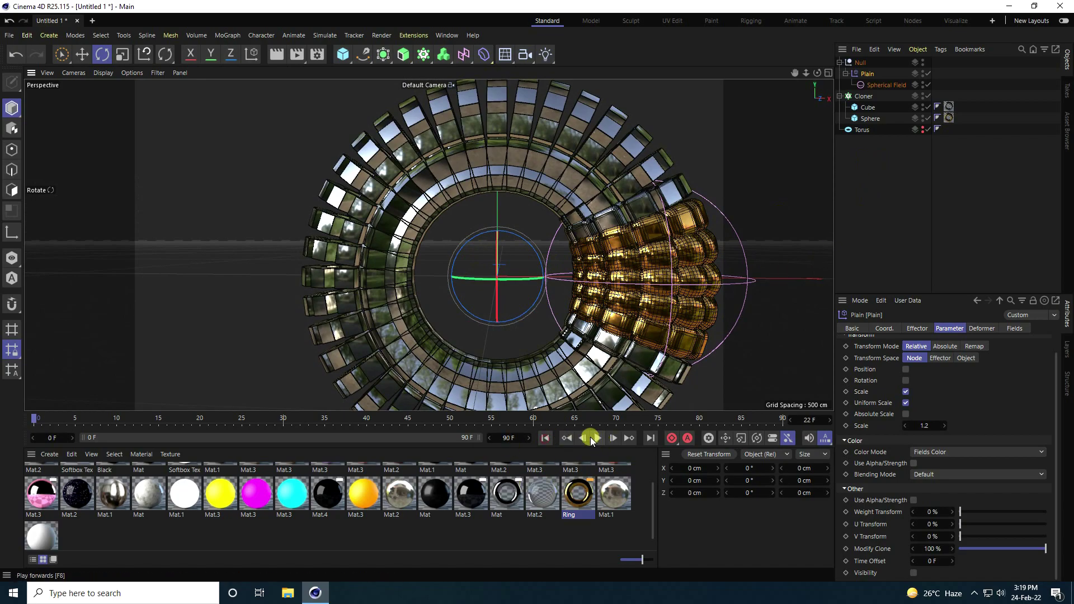
click(545, 438)
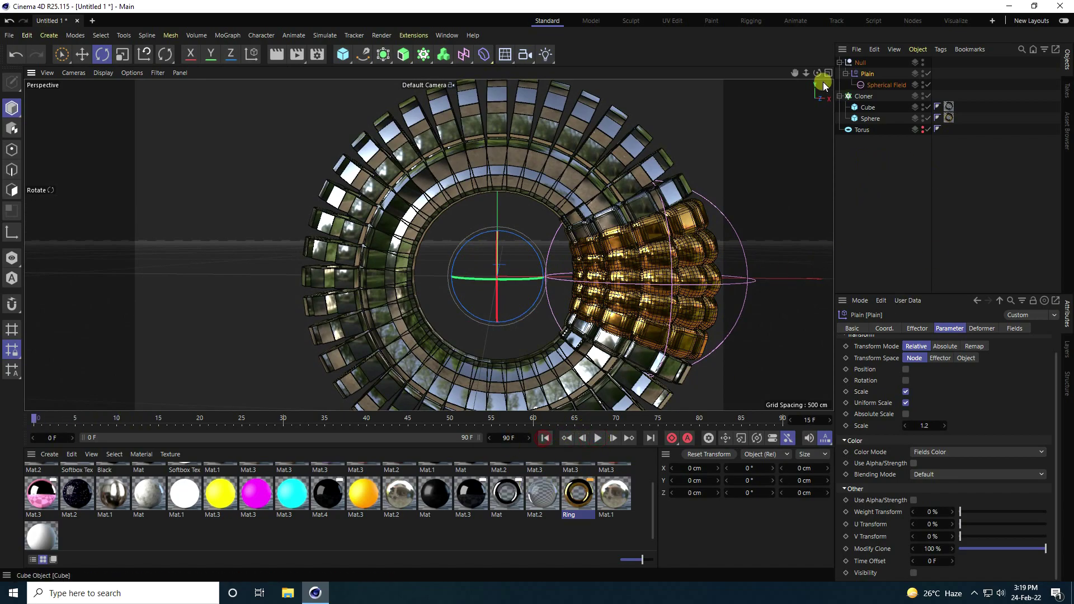
click(849, 63)
Step: Reset the Null's bank rotation to 0° and set the animation end frame to 400
click(869, 329)
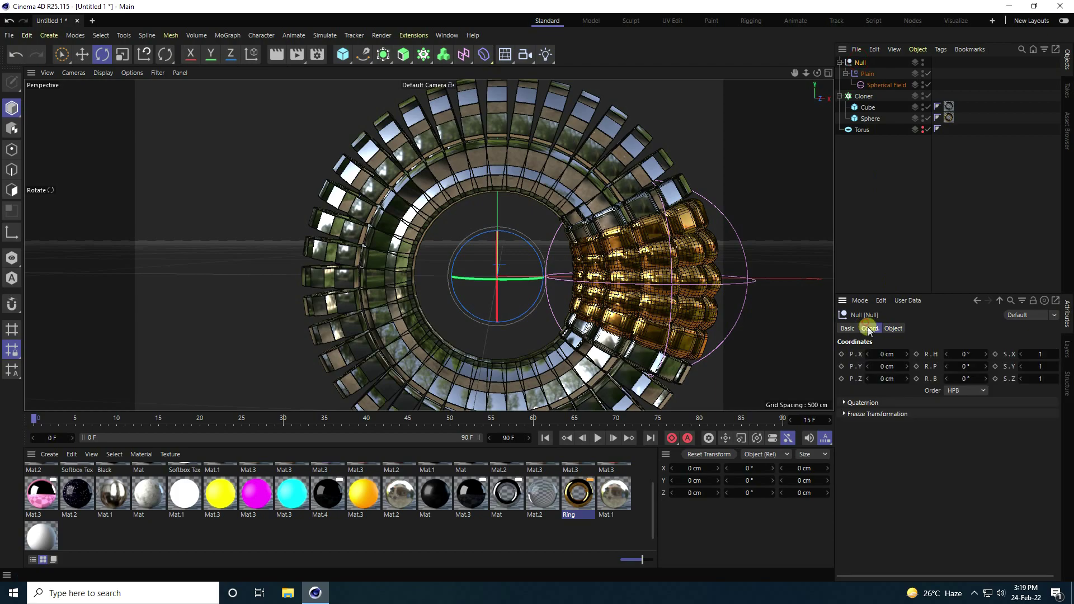
drag(962, 354, 920, 386)
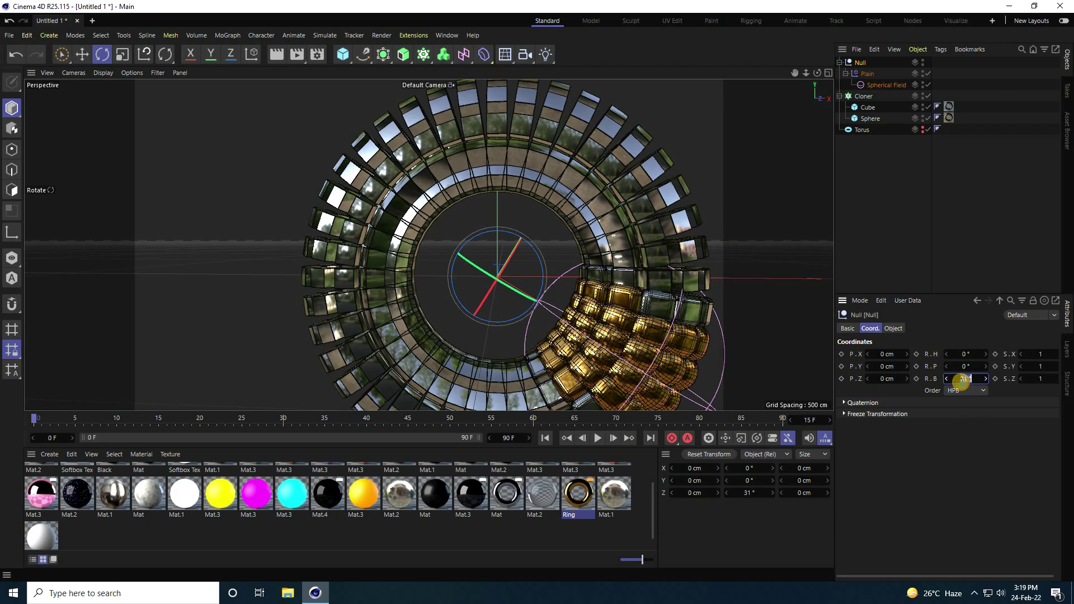
key(Return)
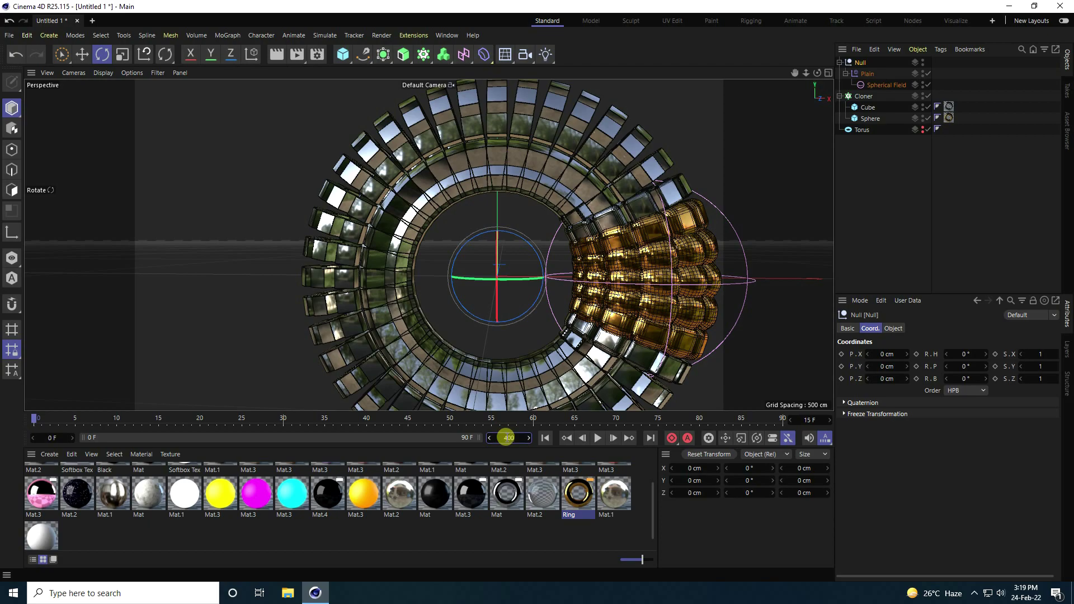
click(507, 438)
text(400)
key(Return)
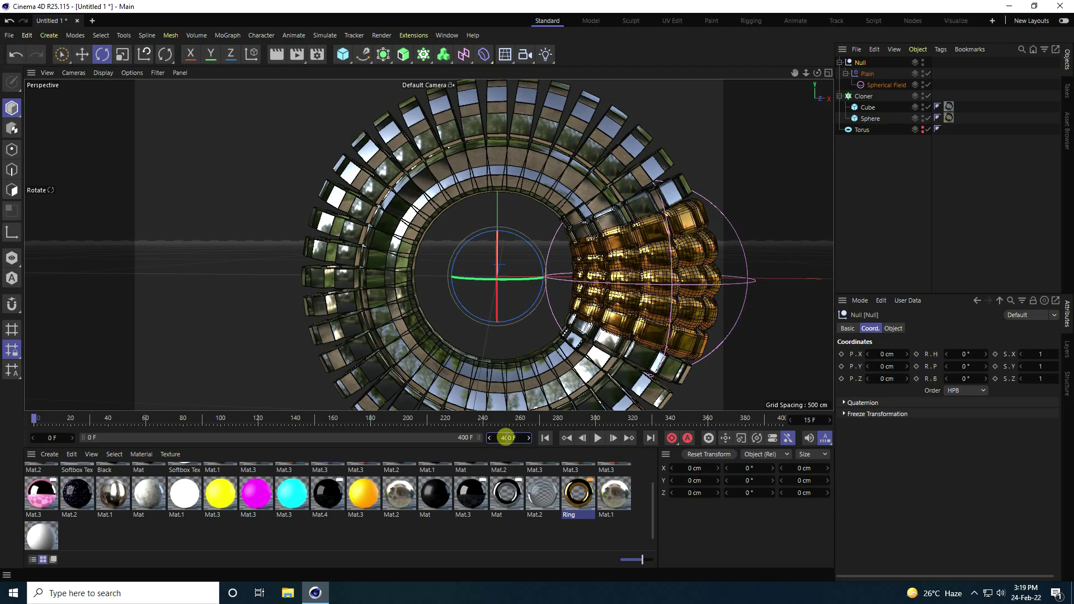
Step: Keyframe the Null's bank from 0° to 1080° over 400 frames, previewing until frame 120
click(916, 378)
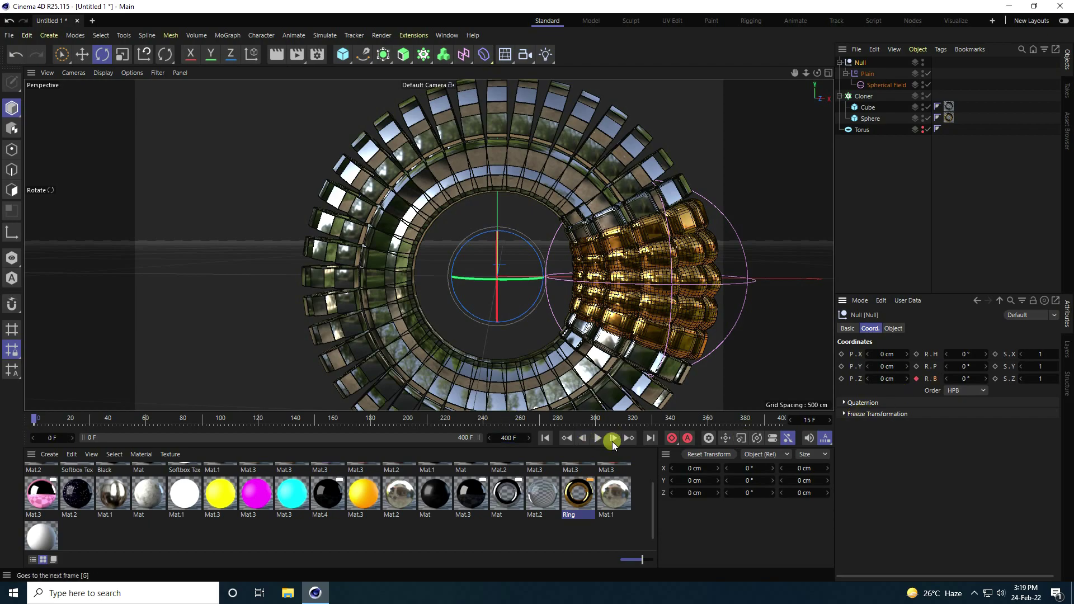
click(650, 438)
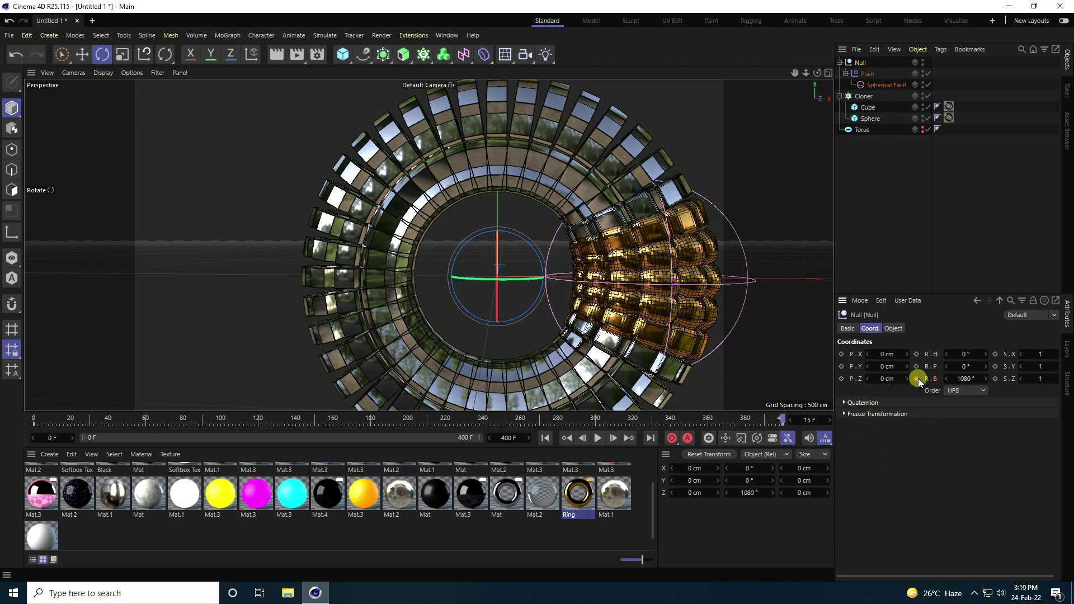
click(545, 437)
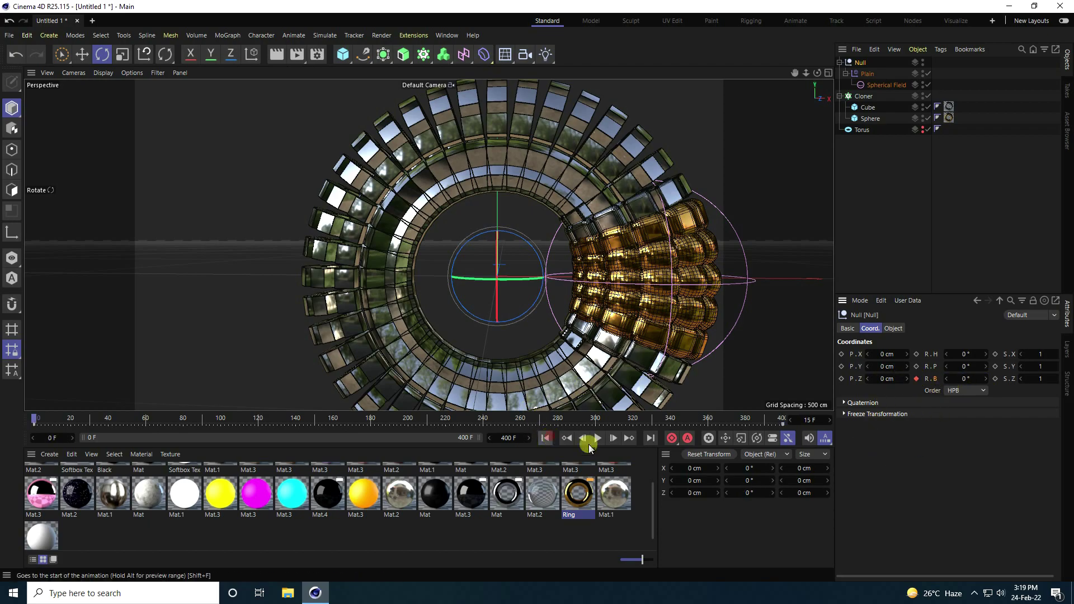
click(597, 438)
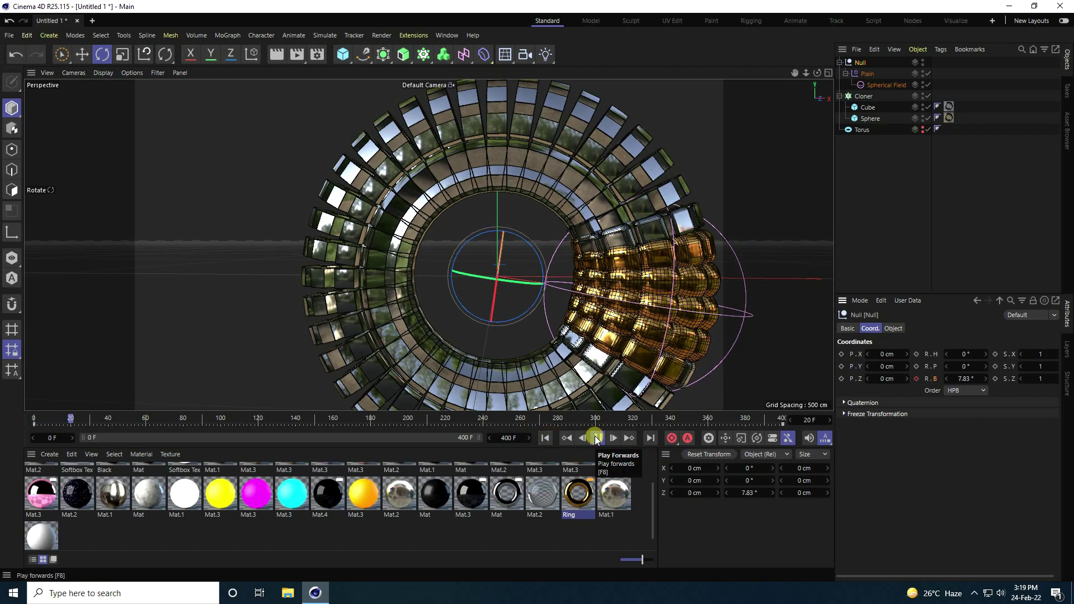
scroll(466, 260, up, 5)
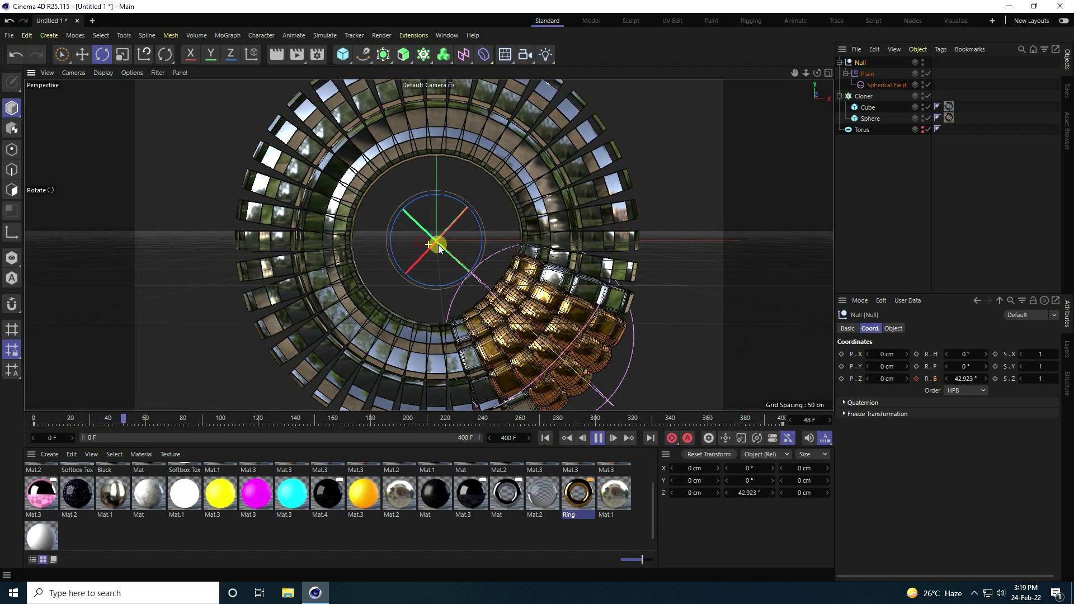
click(597, 435)
scroll(432, 239, down, 5)
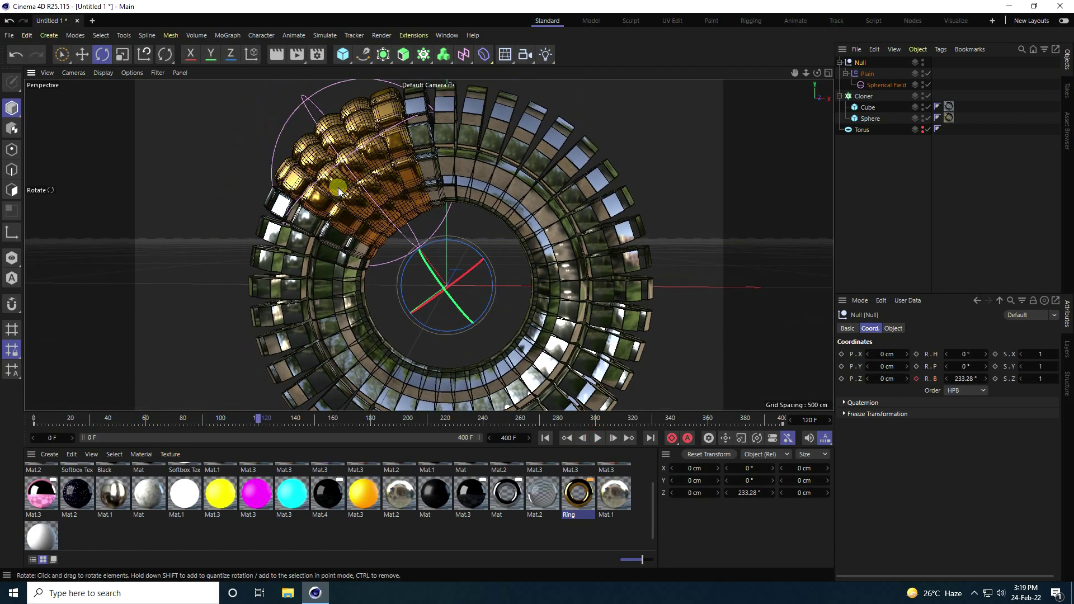
Step: Enable Position on the Plain effector so affected clones lift 100 cm in Y
click(867, 73)
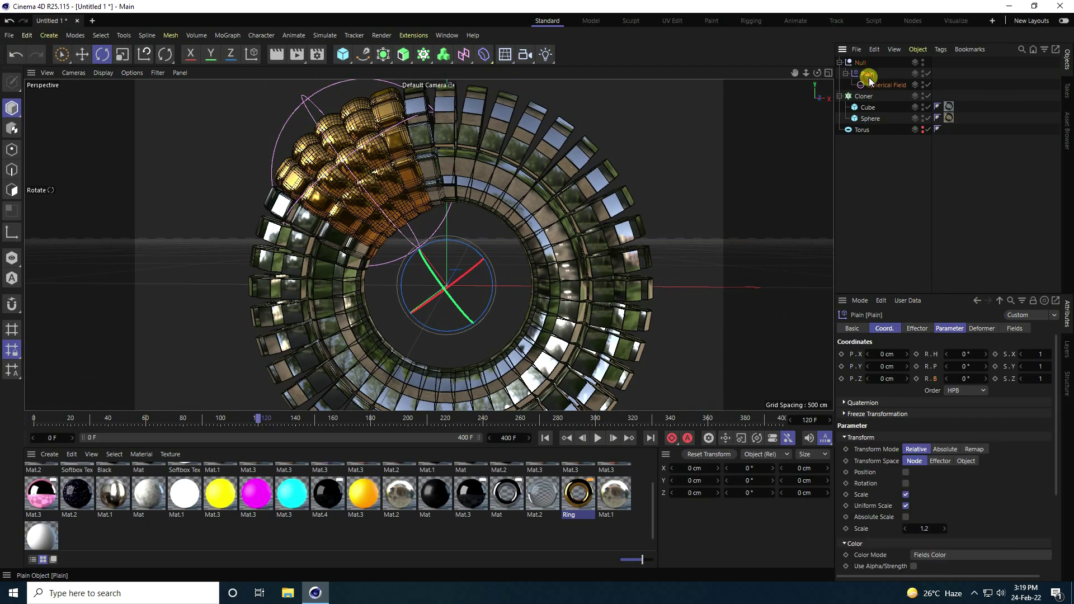
click(946, 329)
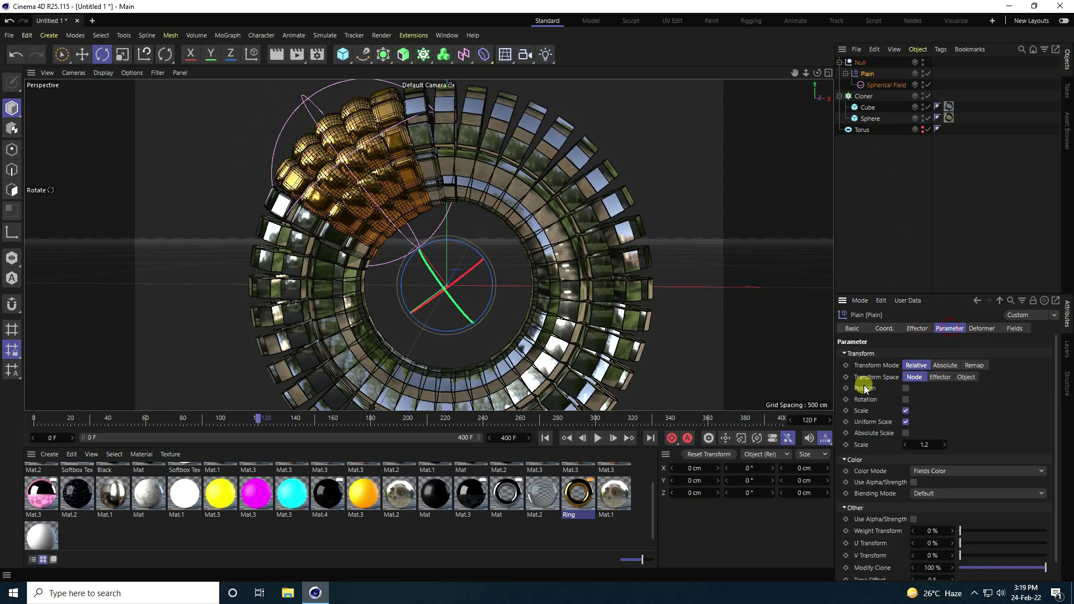
click(906, 387)
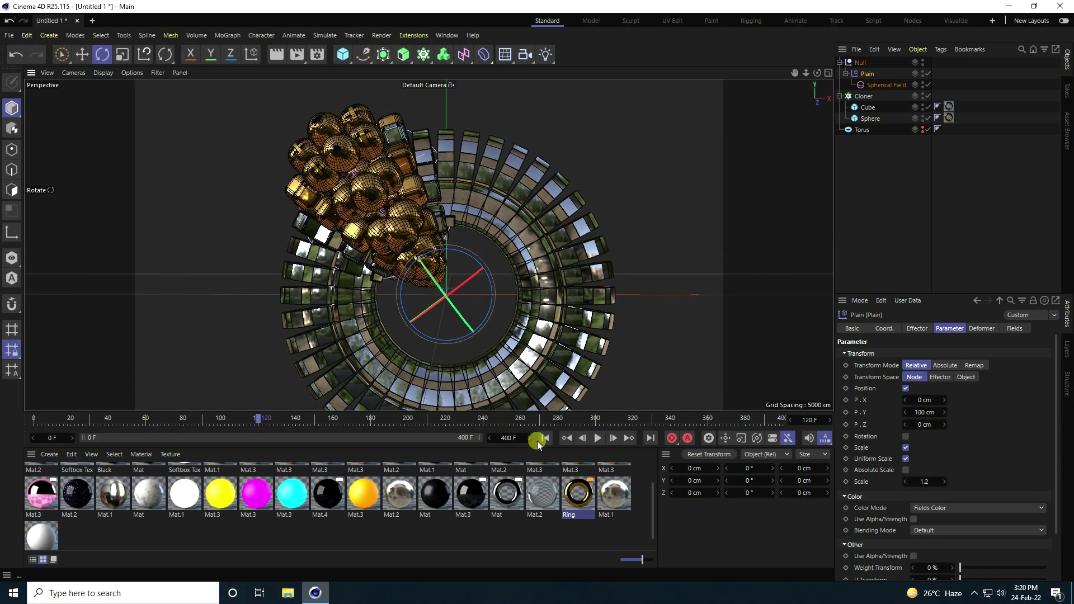
Step: Preview the animation from frame 0 while orbiting around the torus, then rewind
click(545, 438)
click(597, 438)
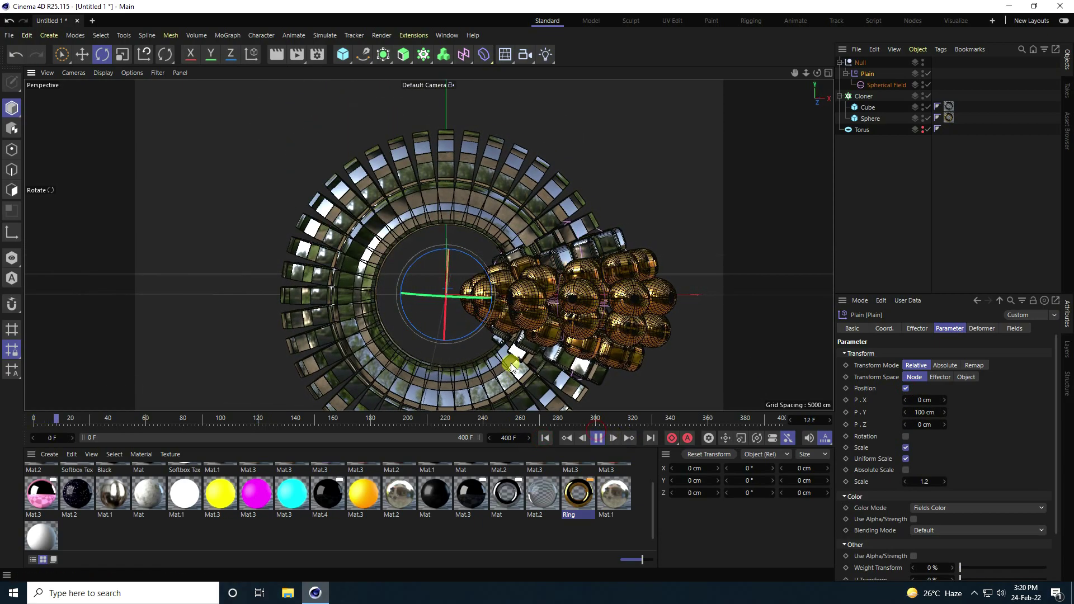
alt+drag(506, 363, 481, 289)
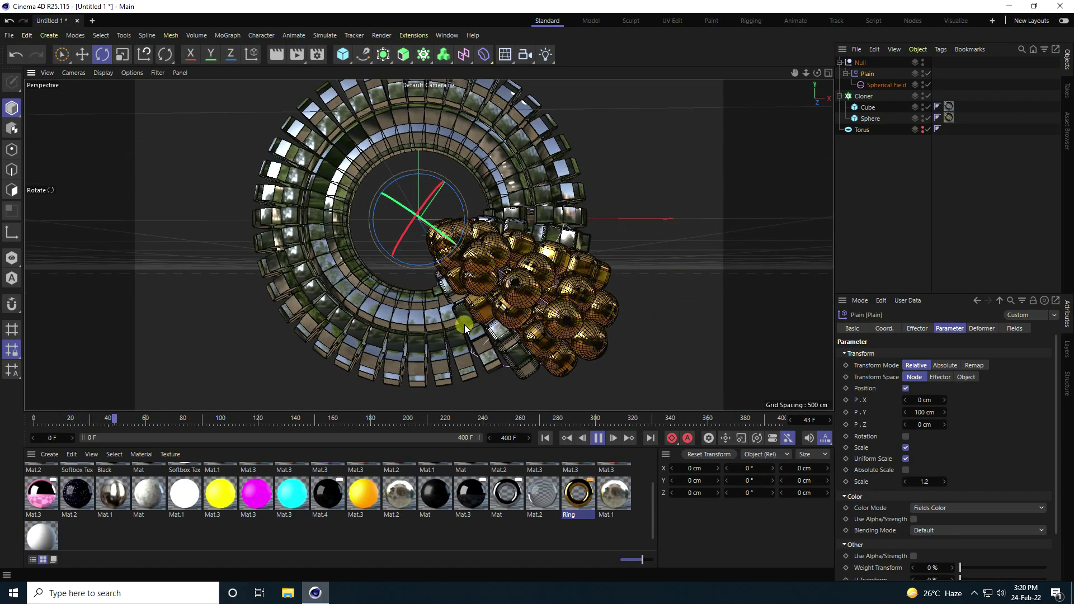
alt+drag(457, 338, 393, 371)
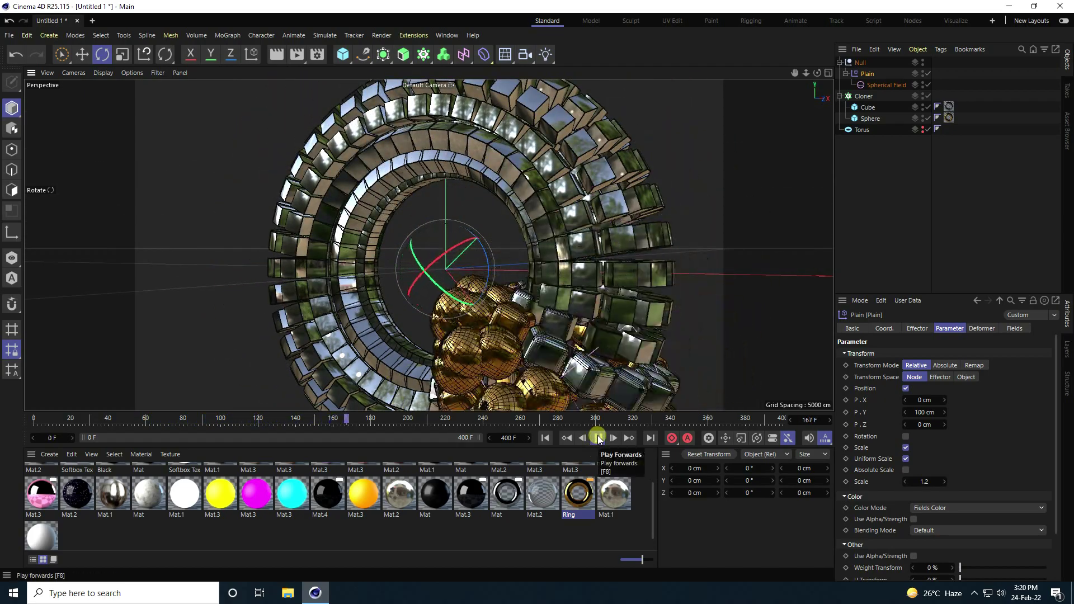
click(597, 435)
click(544, 438)
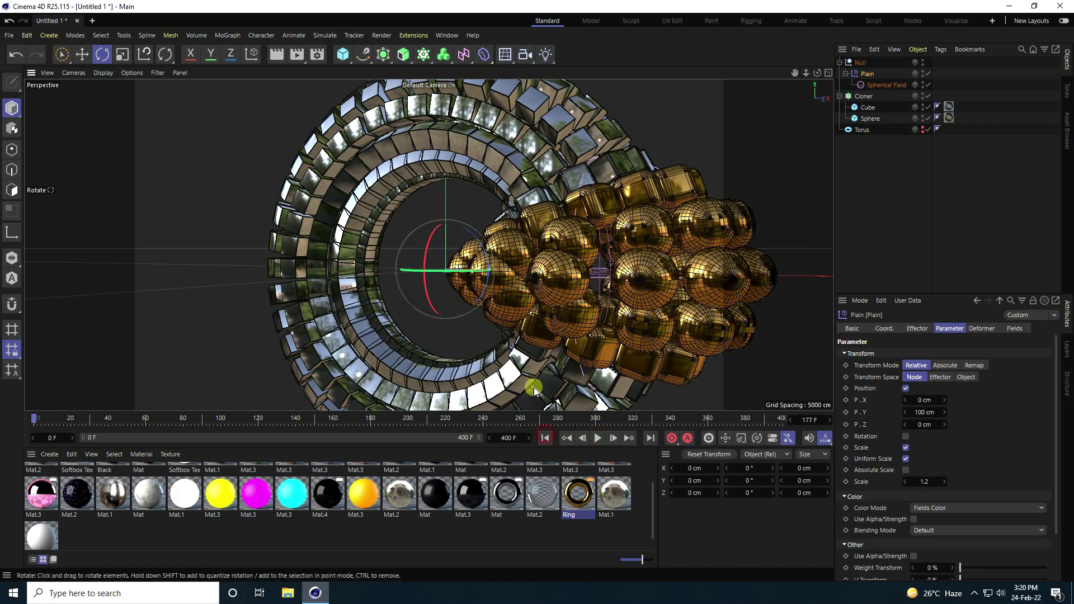
Step: Add a Rigid Body tag to the Cloner with Follow Position set to 2
click(864, 97)
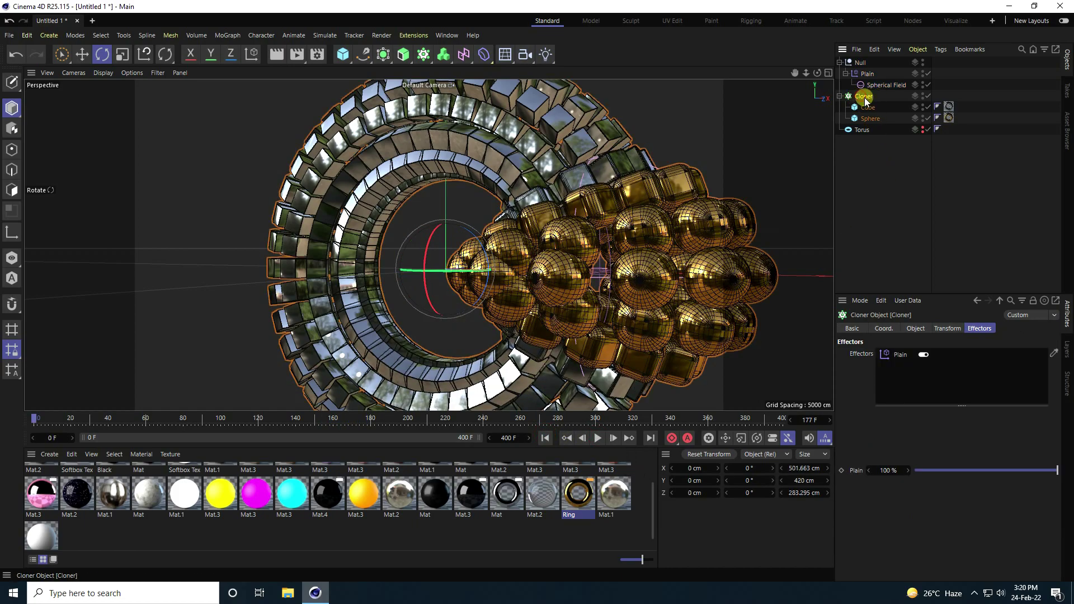
right_click(863, 97)
mouse_move(885, 153)
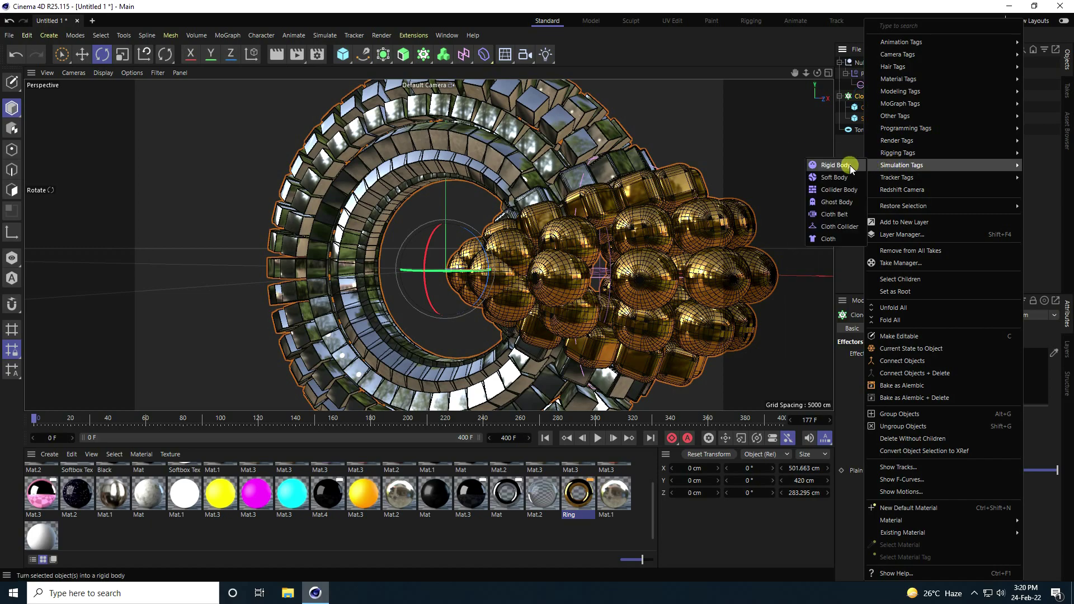
click(835, 166)
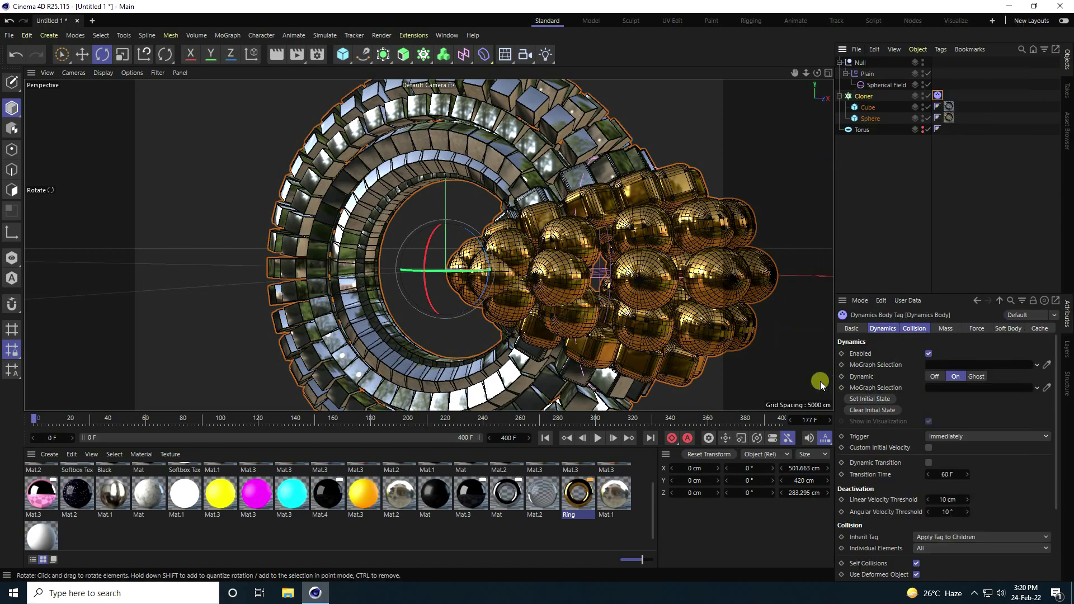
click(973, 328)
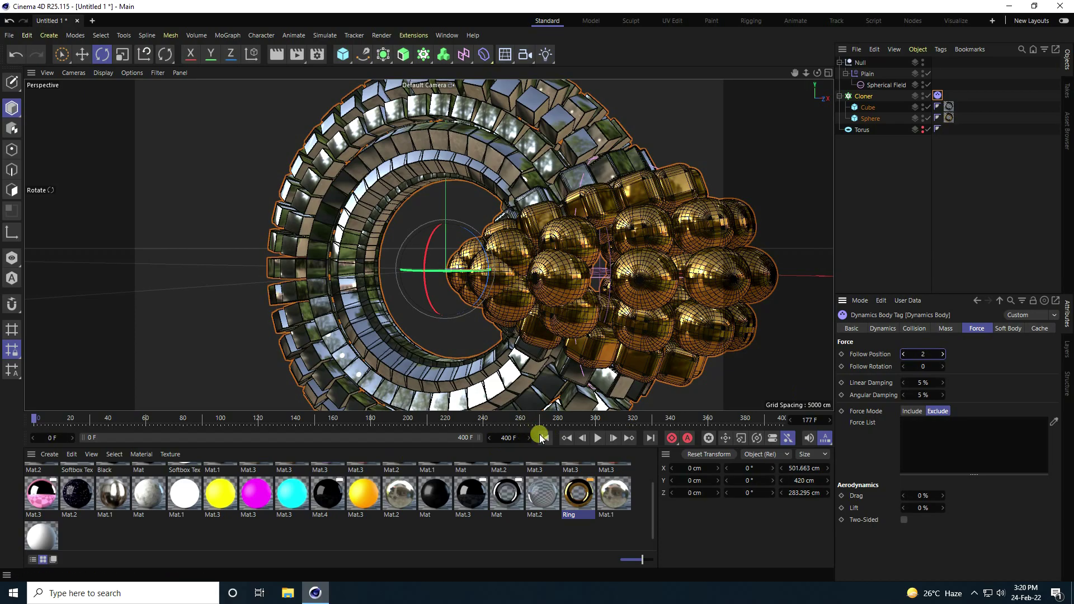
Step: Test-play the dynamics simulation, rewind it, and switch to the project settings
click(596, 438)
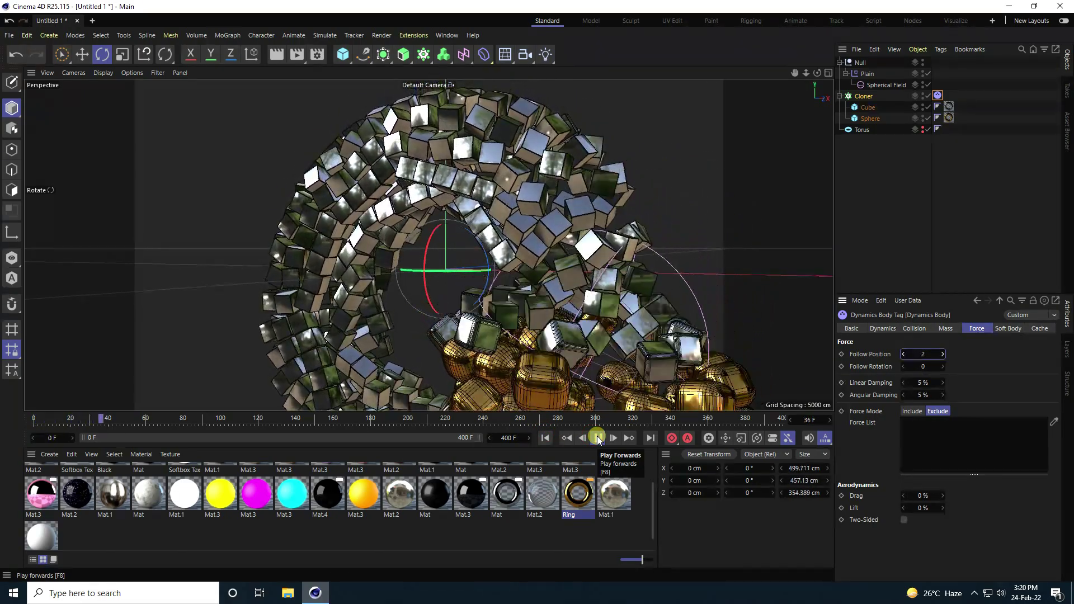
click(596, 438)
click(541, 438)
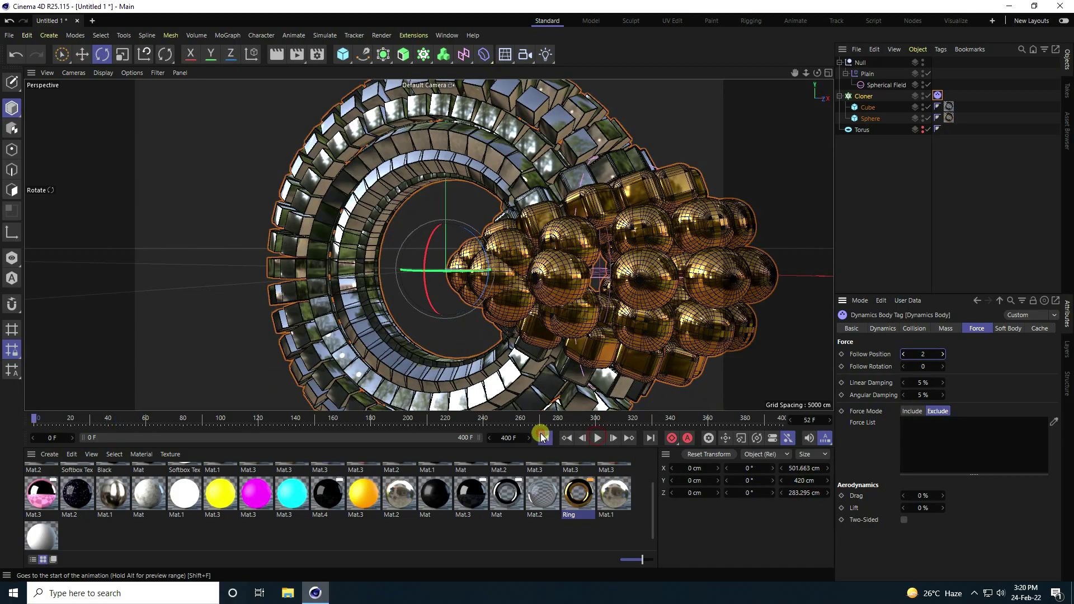
click(860, 301)
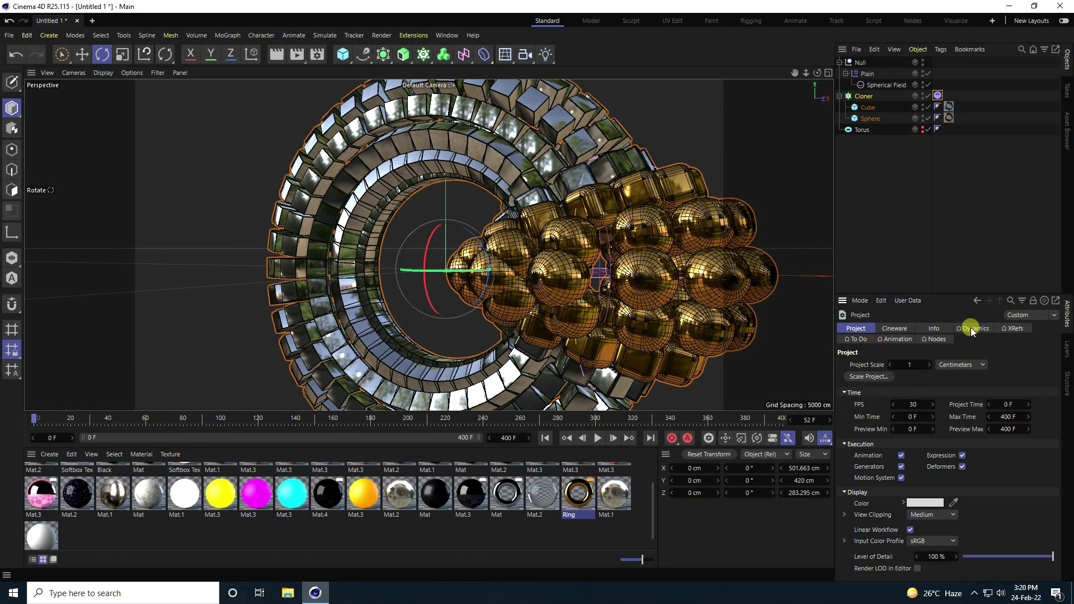
Step: Set the project's dynamics gravity to 500 cm and test the simulation
click(970, 329)
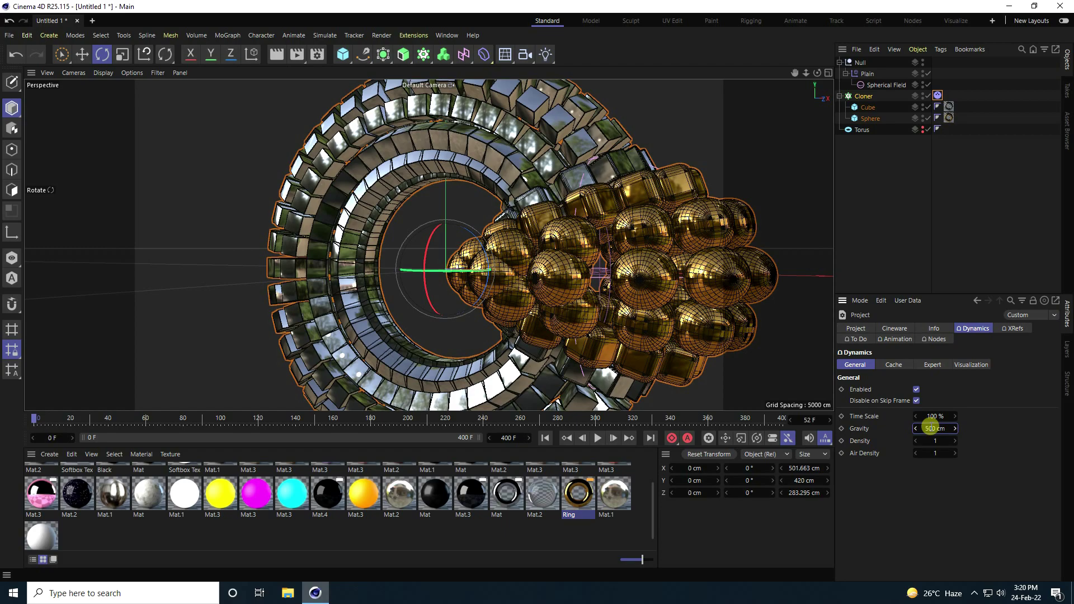
click(545, 438)
click(602, 438)
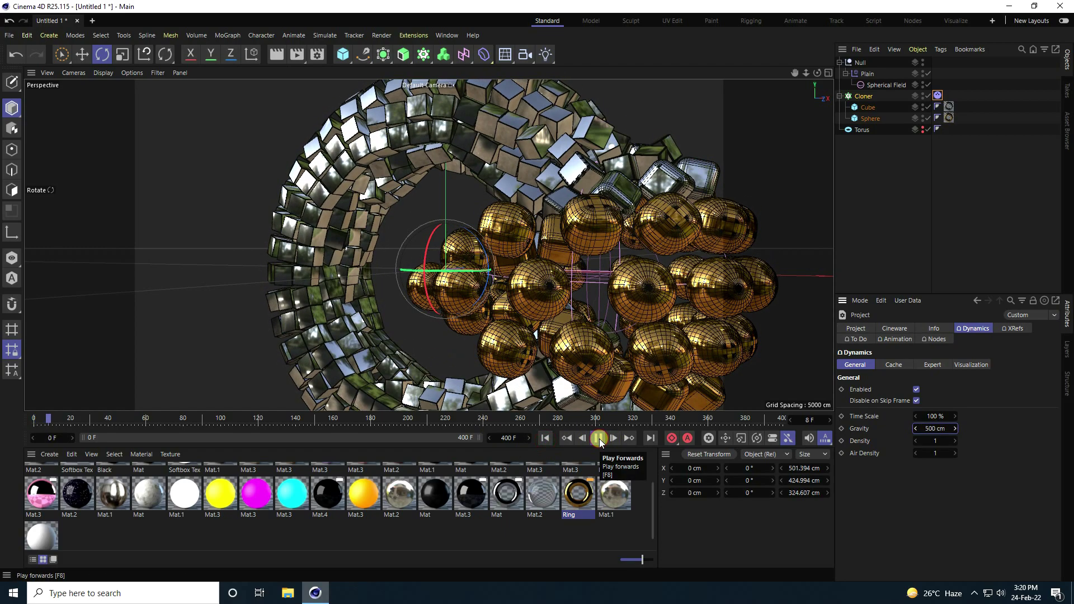
click(599, 439)
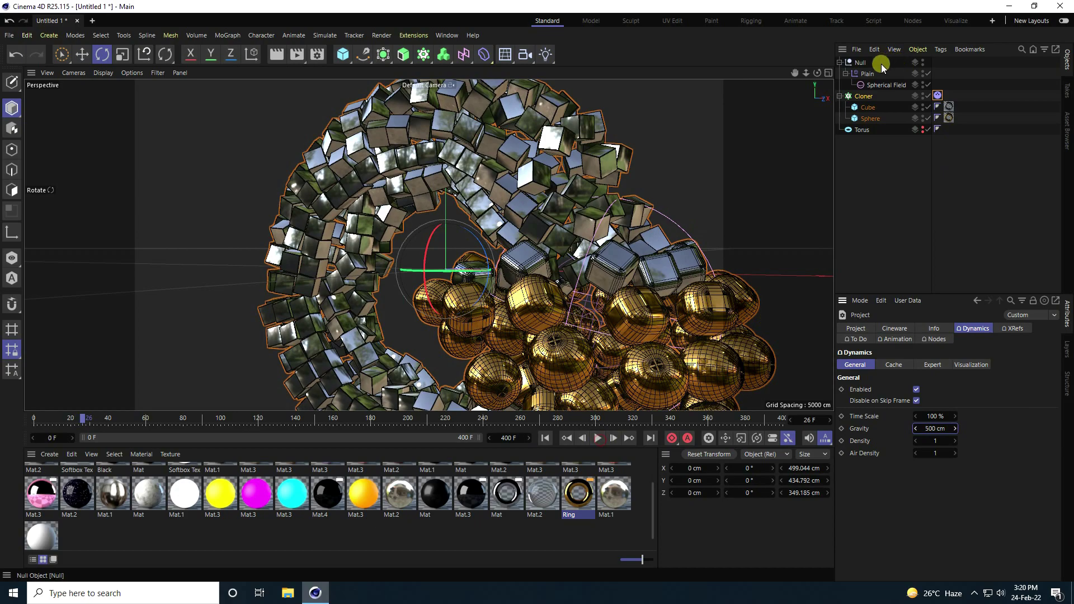
Step: Raise the Dynamics Body tag's Follow Position to 5, replay the simulation, then rewind
click(938, 95)
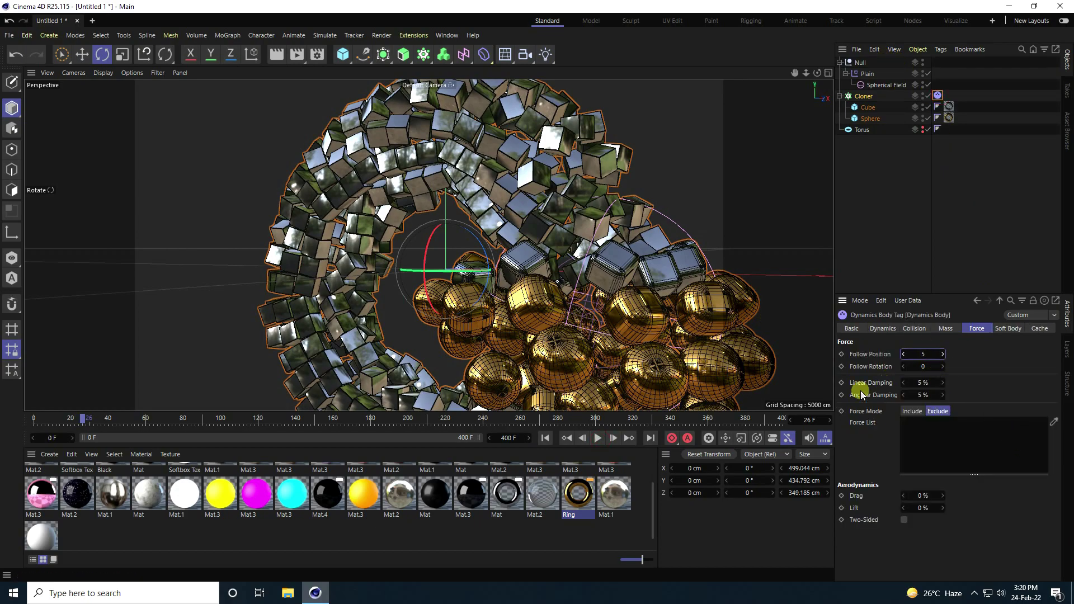
click(553, 436)
click(600, 437)
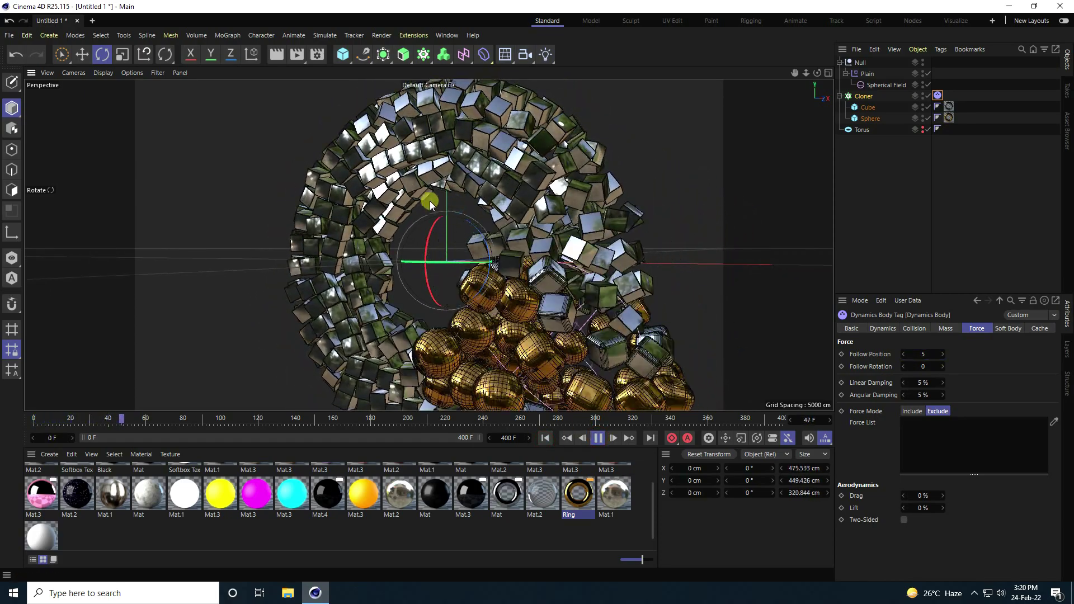
click(79, 58)
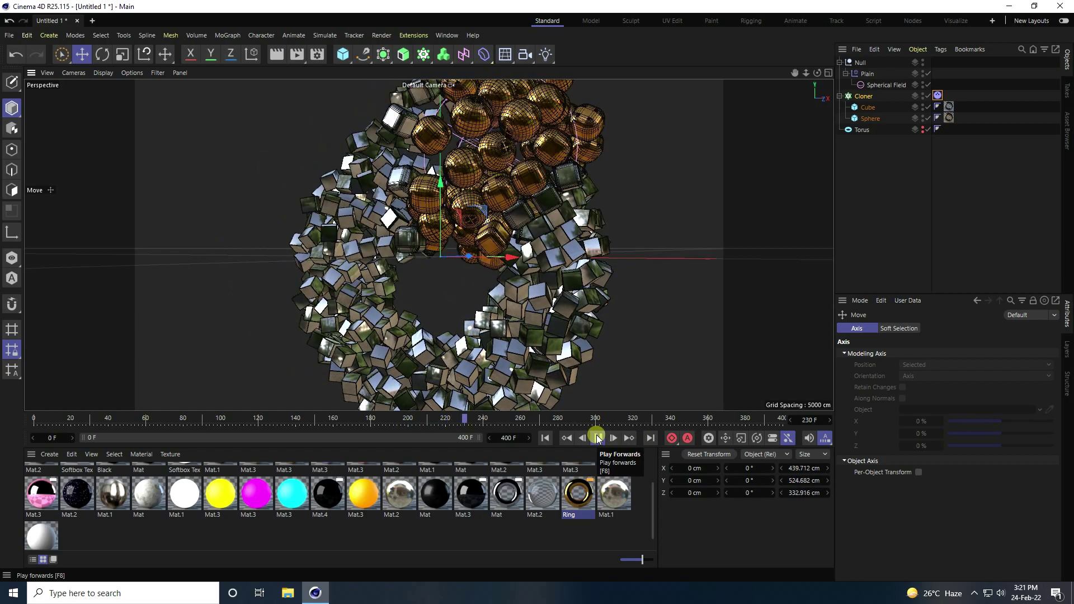
click(597, 436)
click(545, 438)
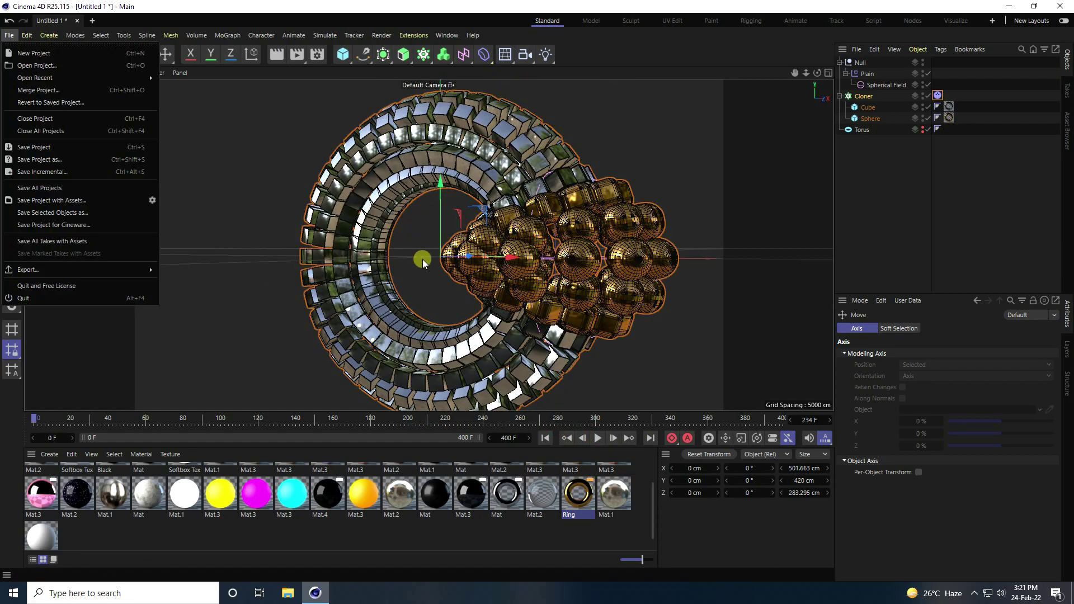
Step: Merge cinema-4d-studio lights.c4d from the Cinema 4d studio lights & Materials folder, dismissing the C.O.F.F.E.E. warning
click(9, 35)
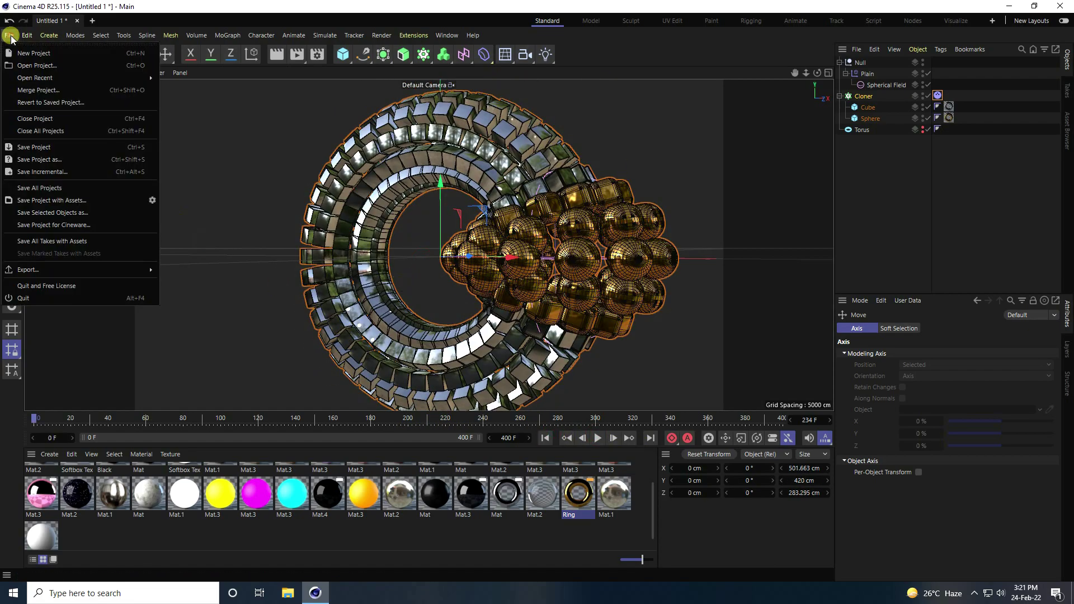
click(35, 89)
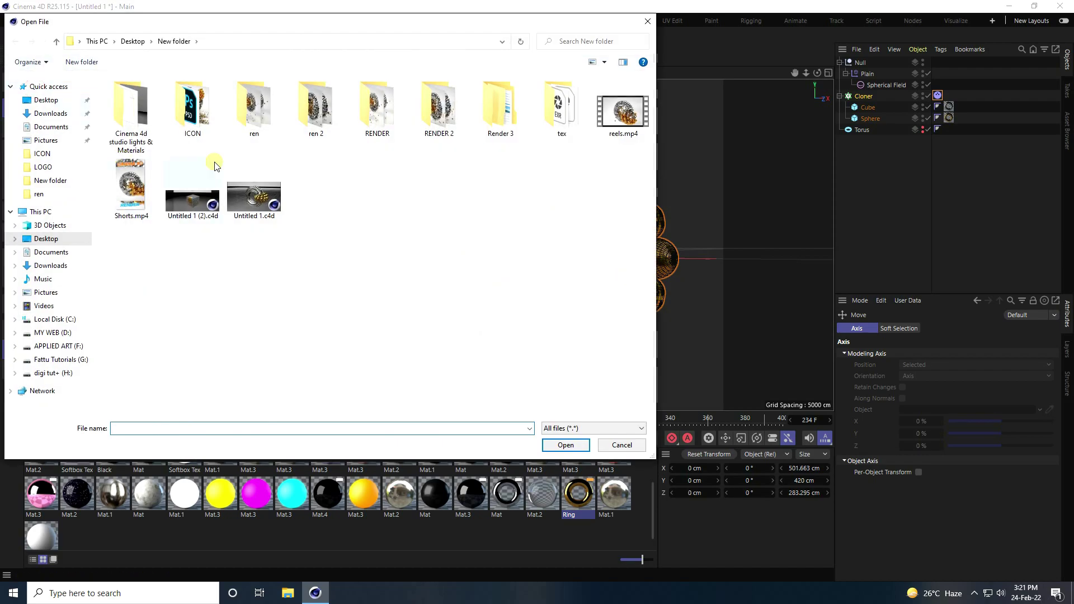
double_click(134, 112)
click(136, 100)
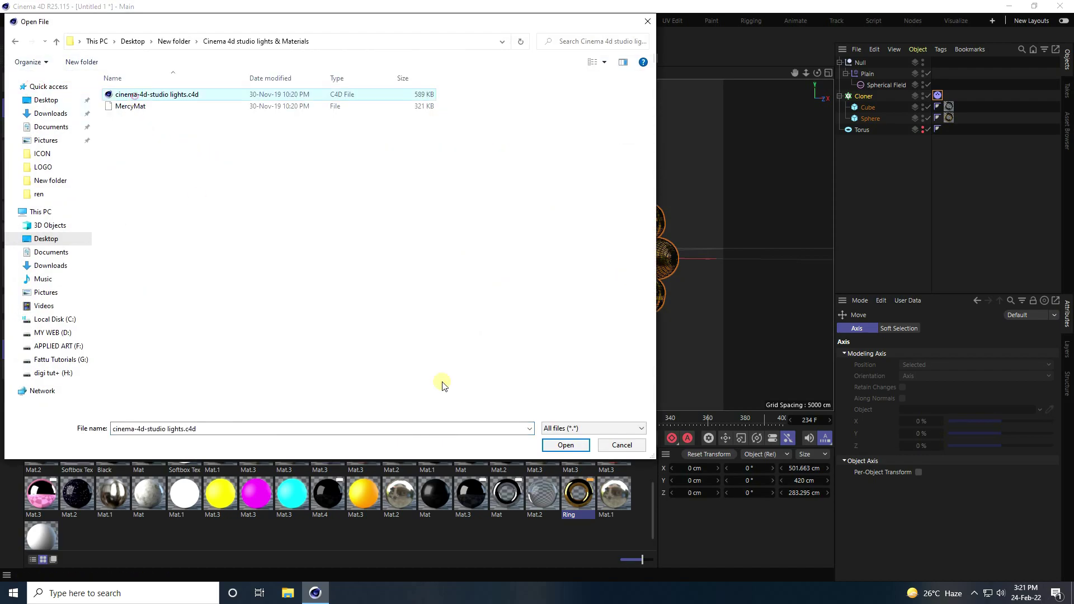
click(565, 444)
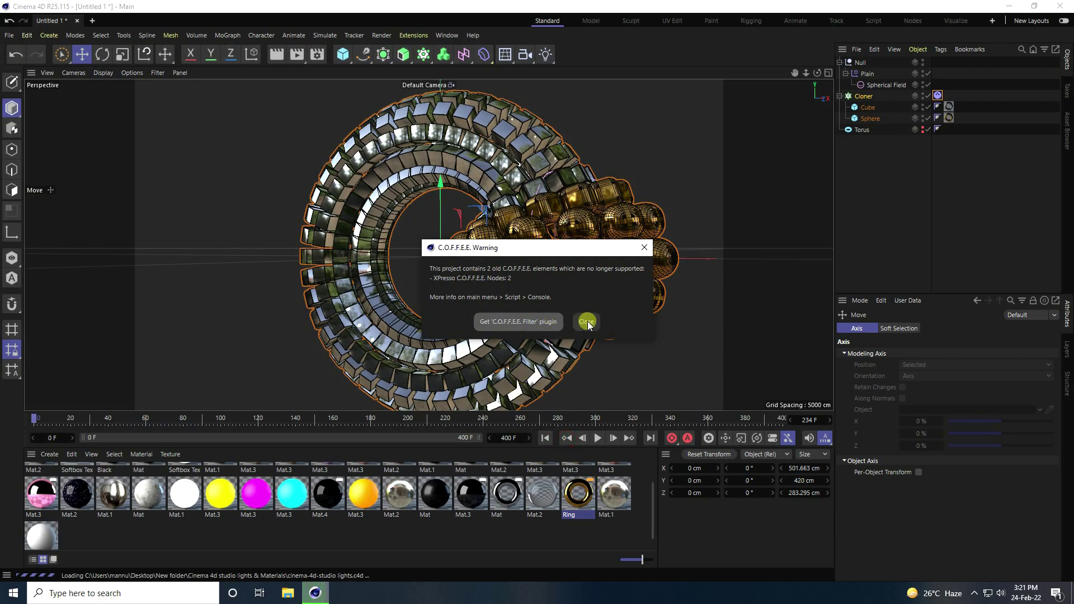
click(586, 321)
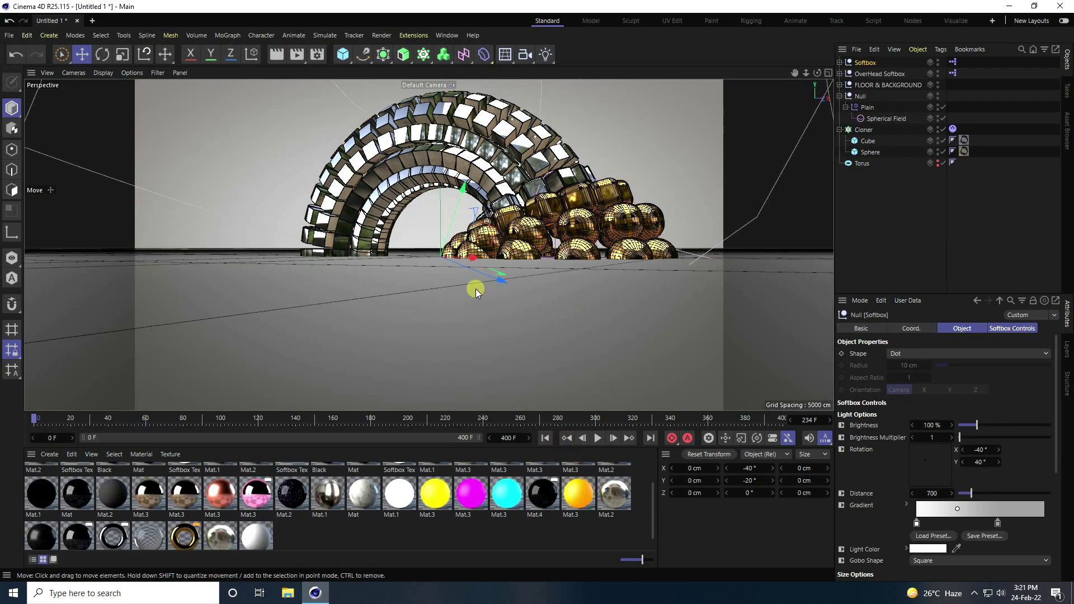
Step: Lower the FLOOR & BACKGROUND group to Y -398.764 cm in the Front view
click(901, 85)
middle_click(497, 242)
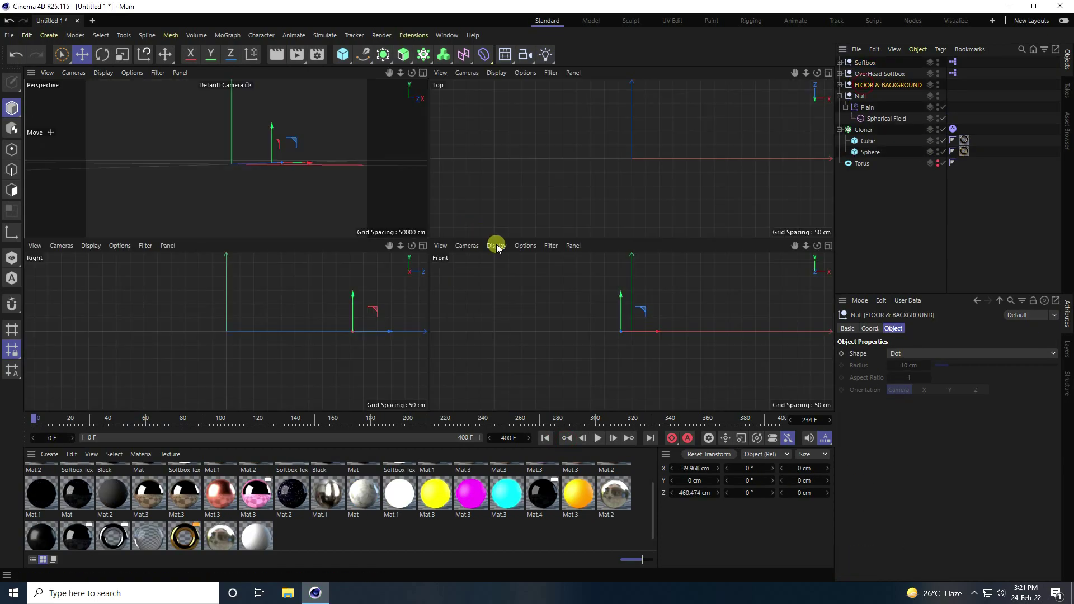
middle_click(521, 277)
scroll(438, 191, down, 3)
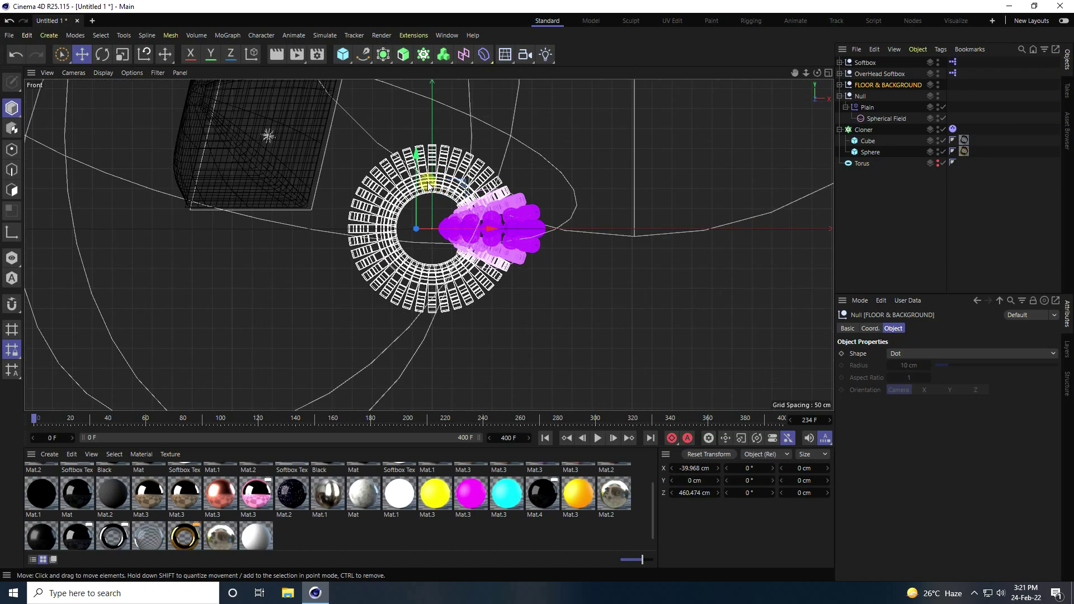
drag(413, 154, 421, 315)
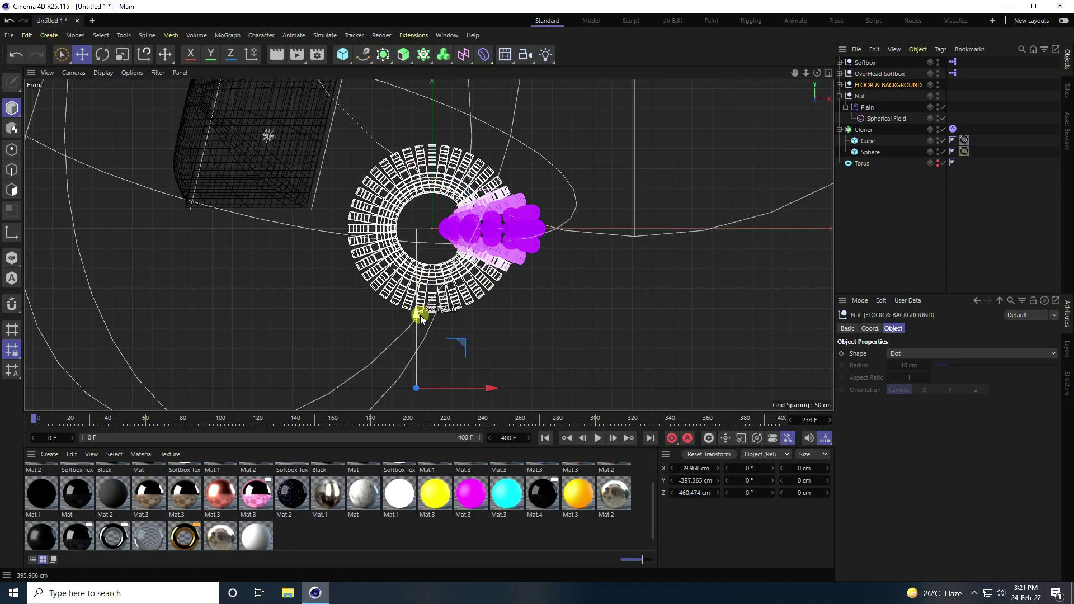
middle_click(360, 231)
middle_click(360, 231)
alt+drag(359, 232, 417, 234)
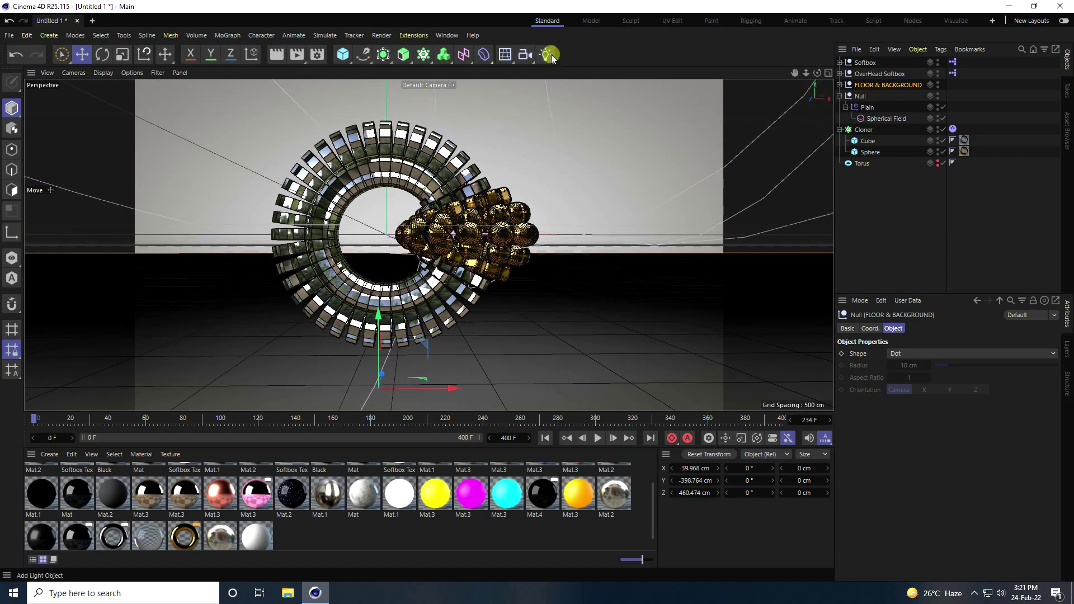
Step: Add a new Camera and set the viewport to look through it
click(531, 55)
click(555, 70)
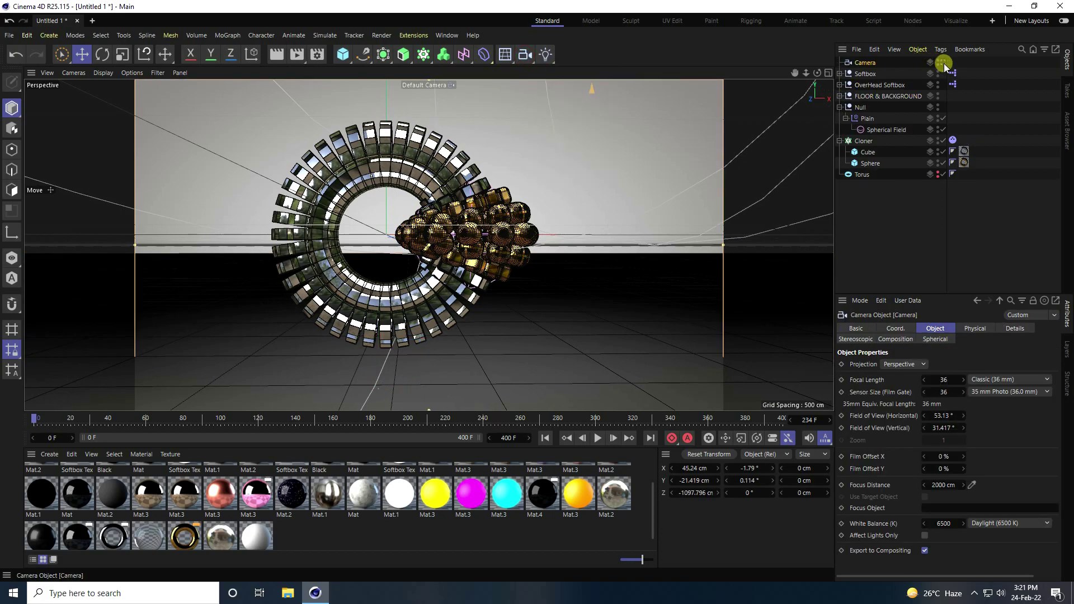
click(943, 63)
click(894, 330)
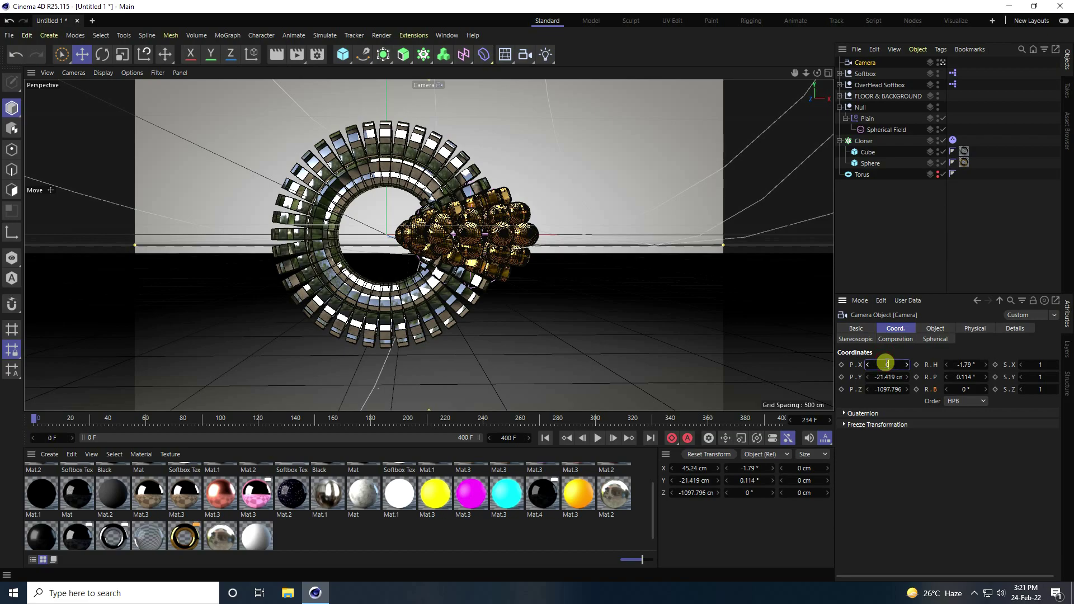
Step: Position the camera at 0, 0, -1000 cm with heading rotation 0°
text(0)
key(Tab)
text(0)
key(Tab)
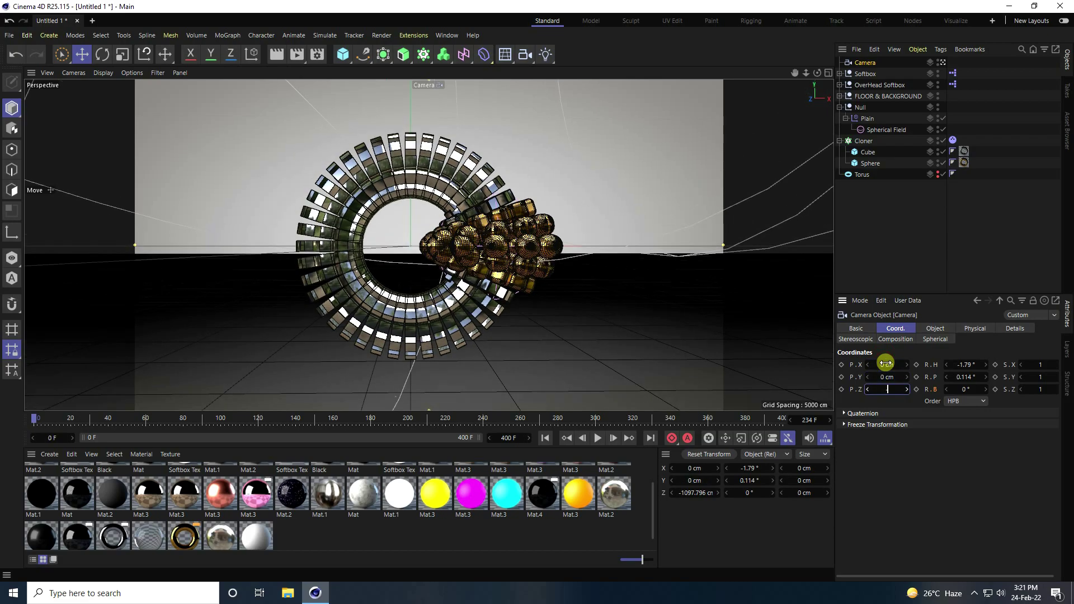
key(Return)
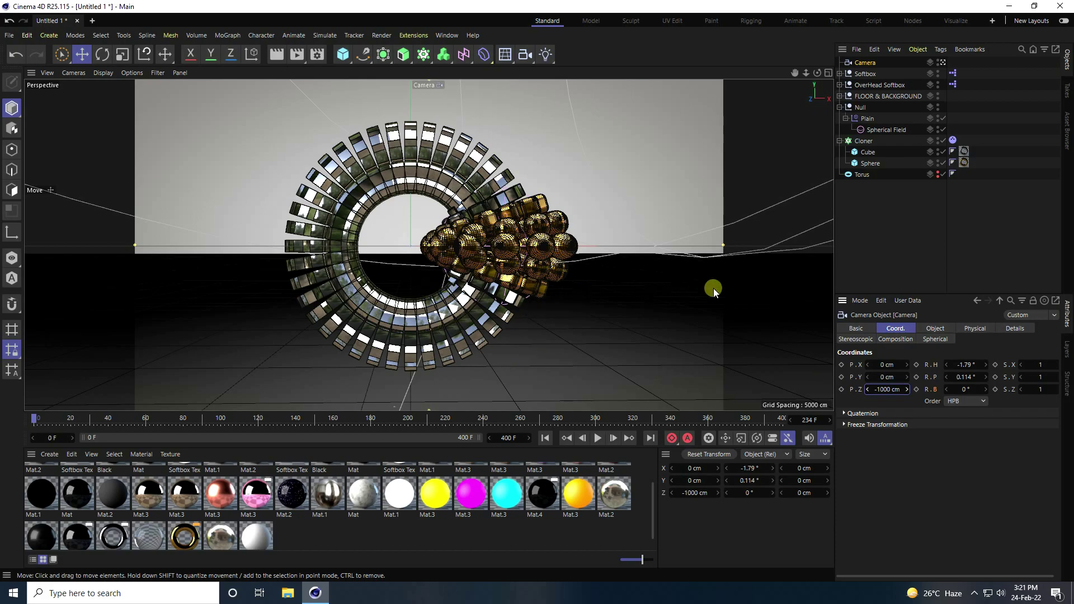
text(0)
key(Tab)
text(0)
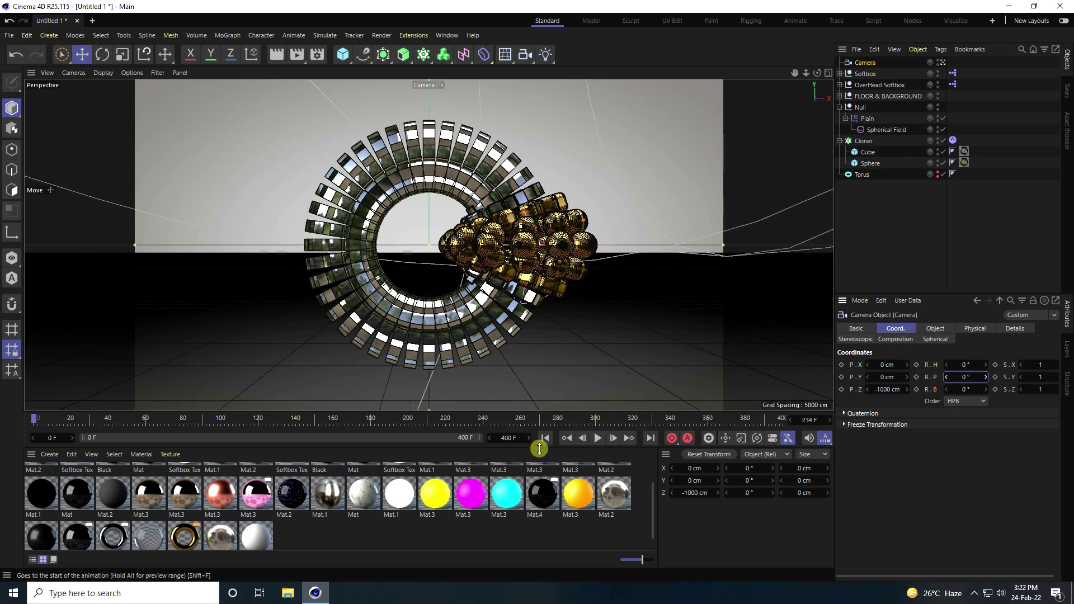
Step: Play the scattering animation from the start, then stop and rewind
click(547, 437)
click(595, 436)
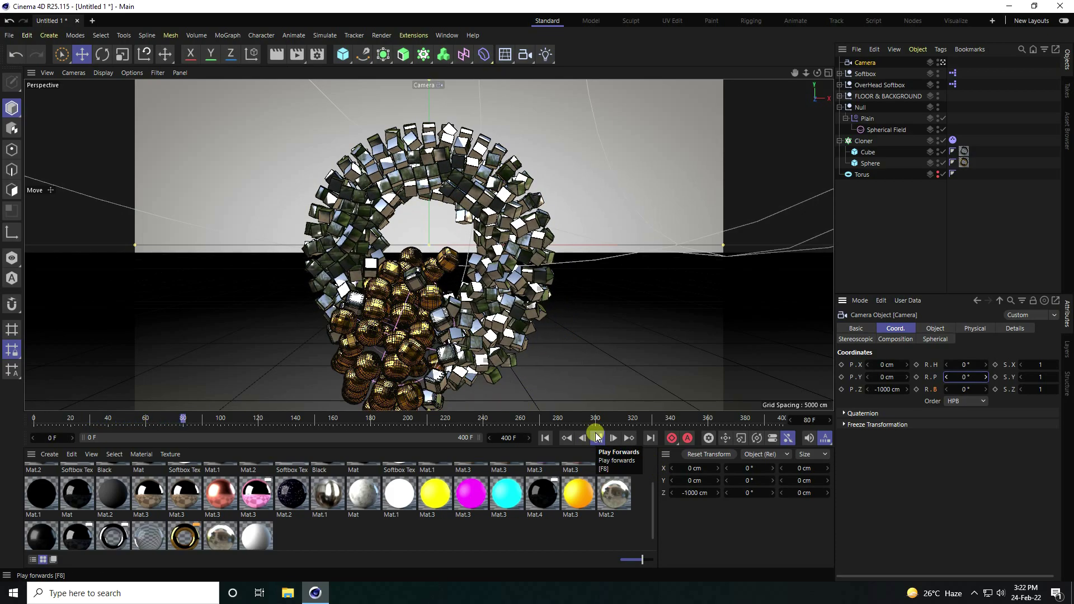
click(544, 437)
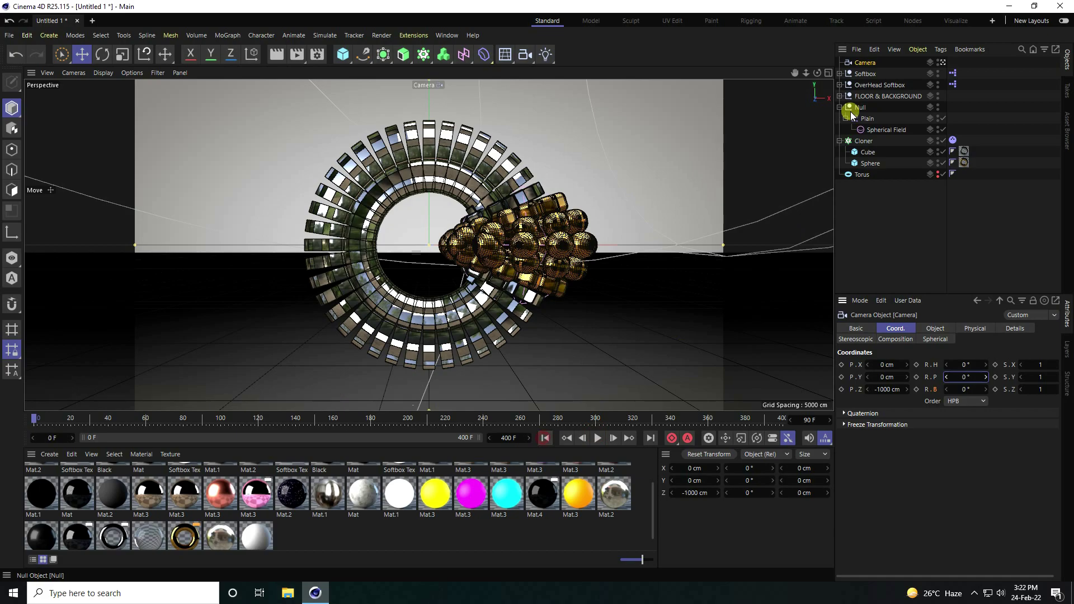
Step: Duplicate the Cloner as Cloner.1 and delete the Plain effector from its Effectors list
click(862, 141)
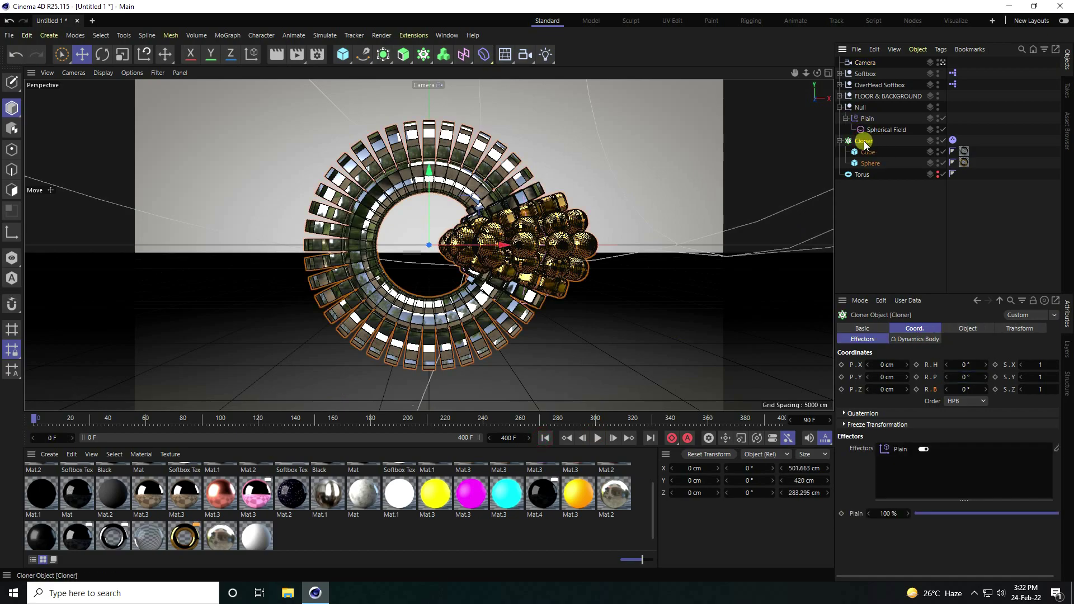
key(ctrl+c)
key(ctrl+v)
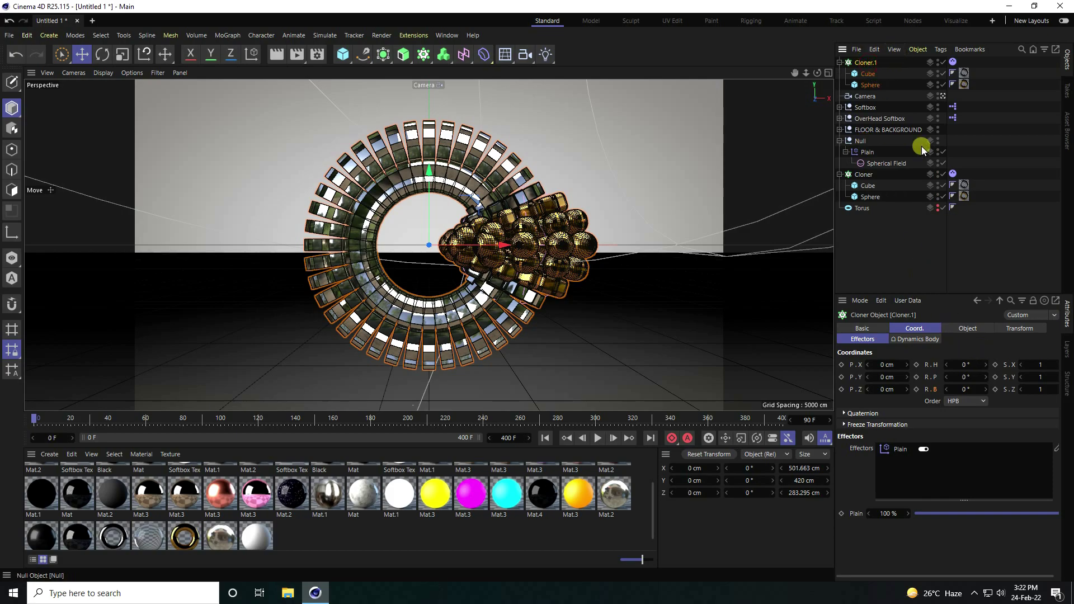
click(862, 339)
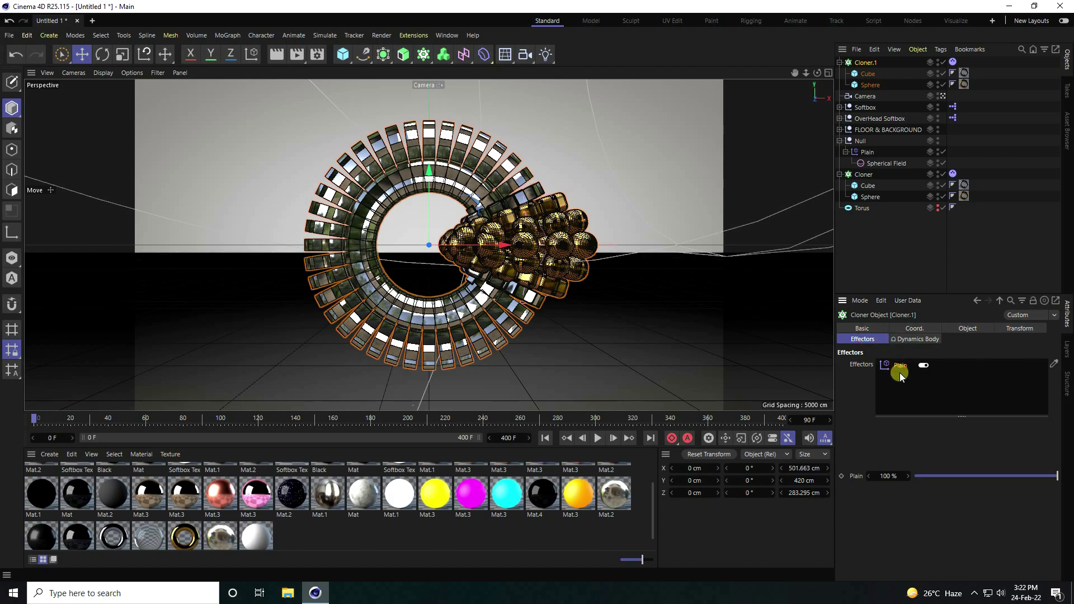
key(Delete)
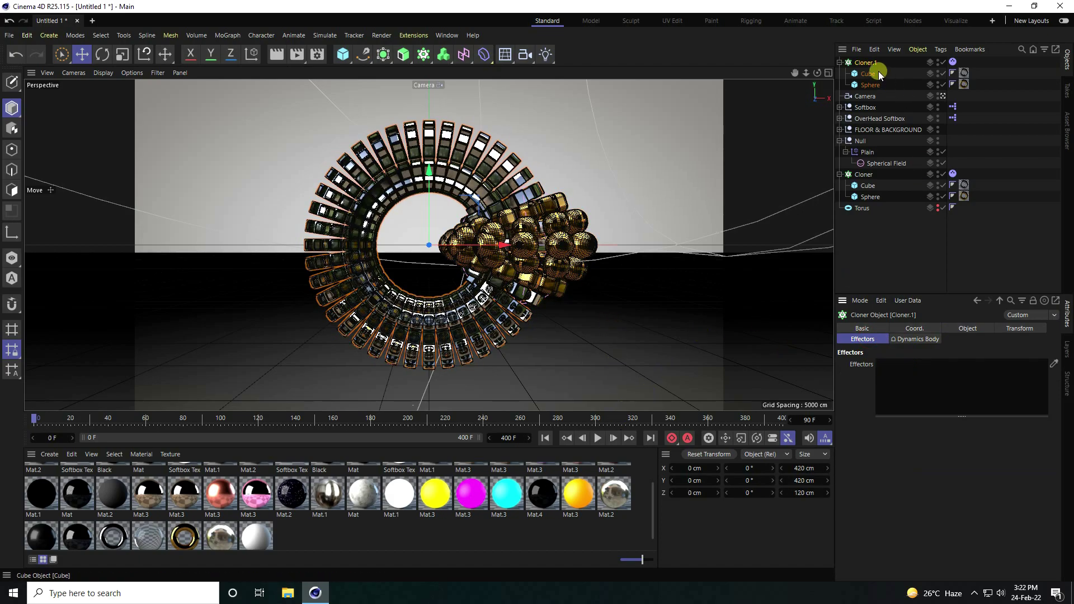
Step: Add a Sphere with radius 2 cm and set it as Cloner.1's distribution object
click(346, 62)
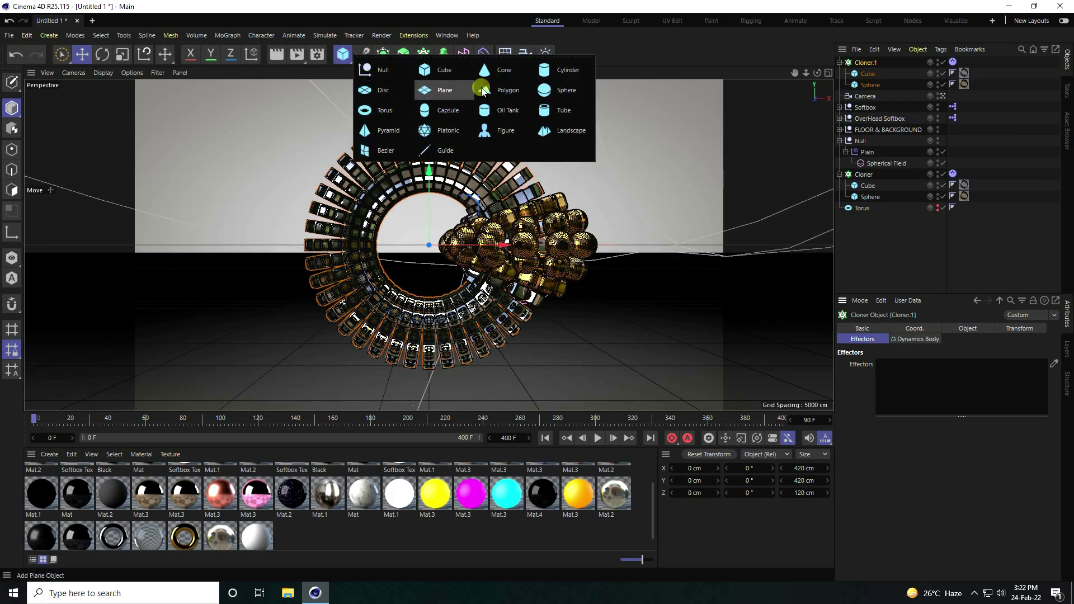
click(561, 91)
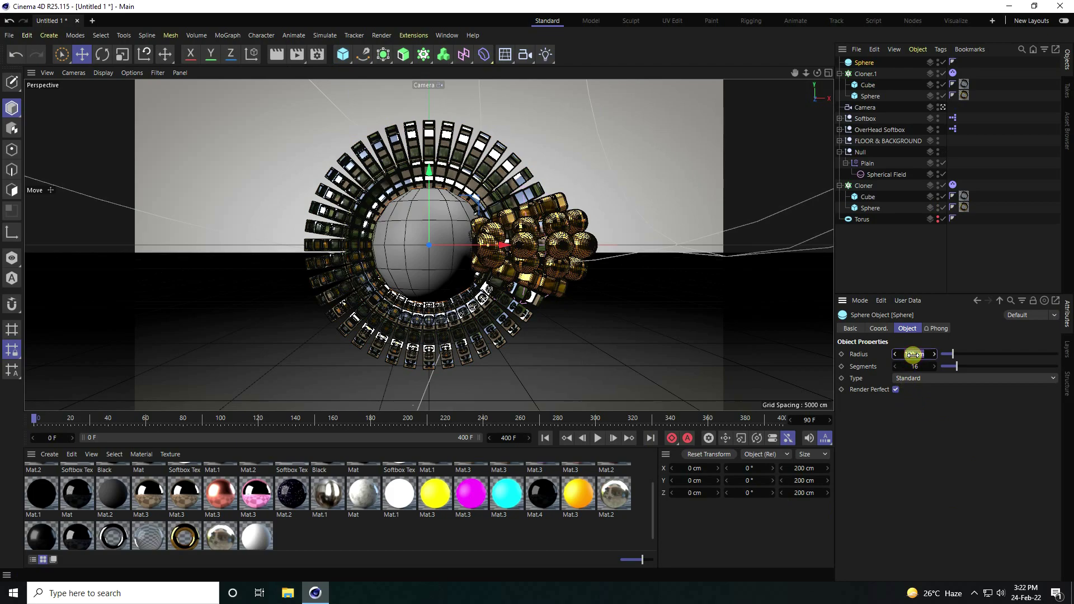
text(2)
key(Return)
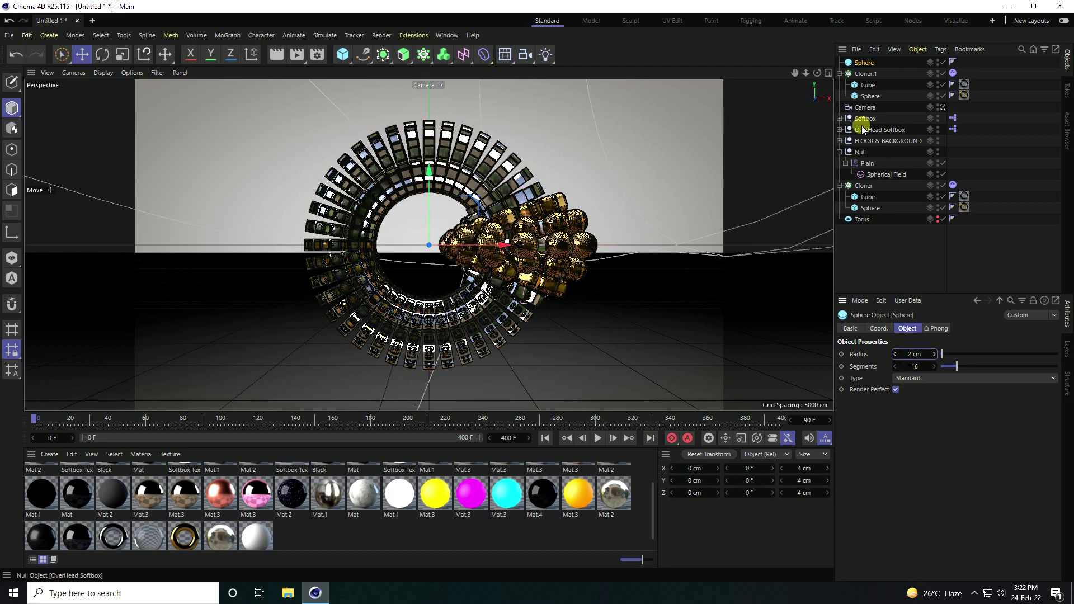
click(867, 75)
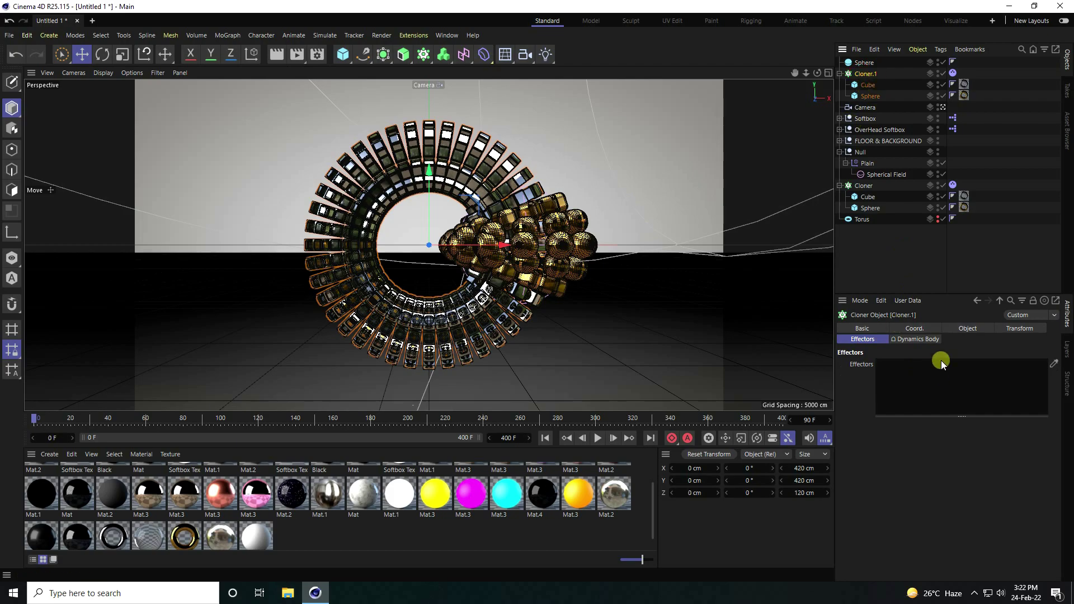
click(956, 329)
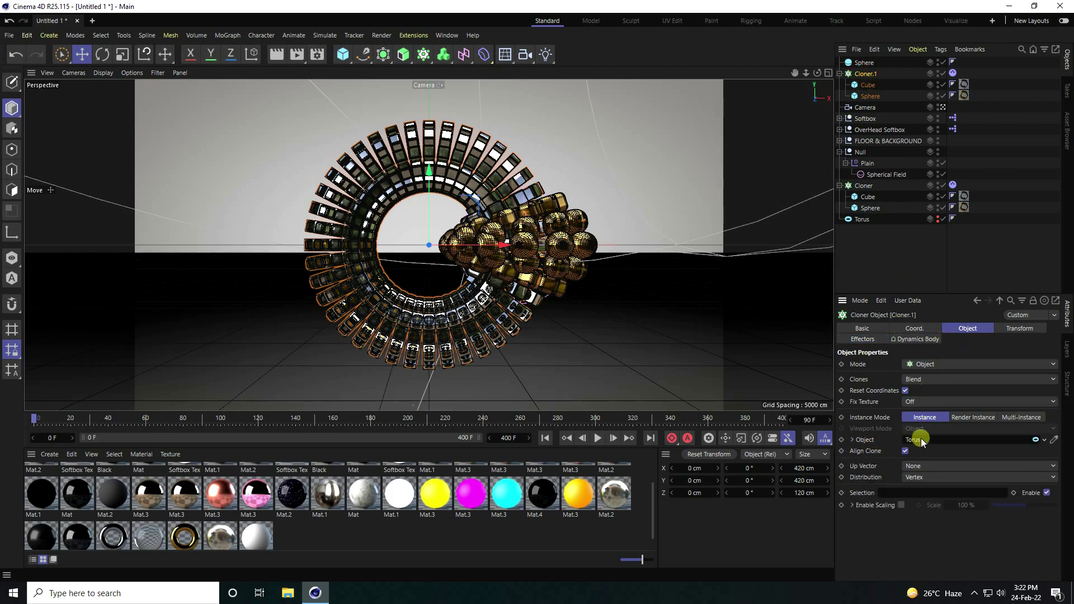
drag(870, 63, 931, 387)
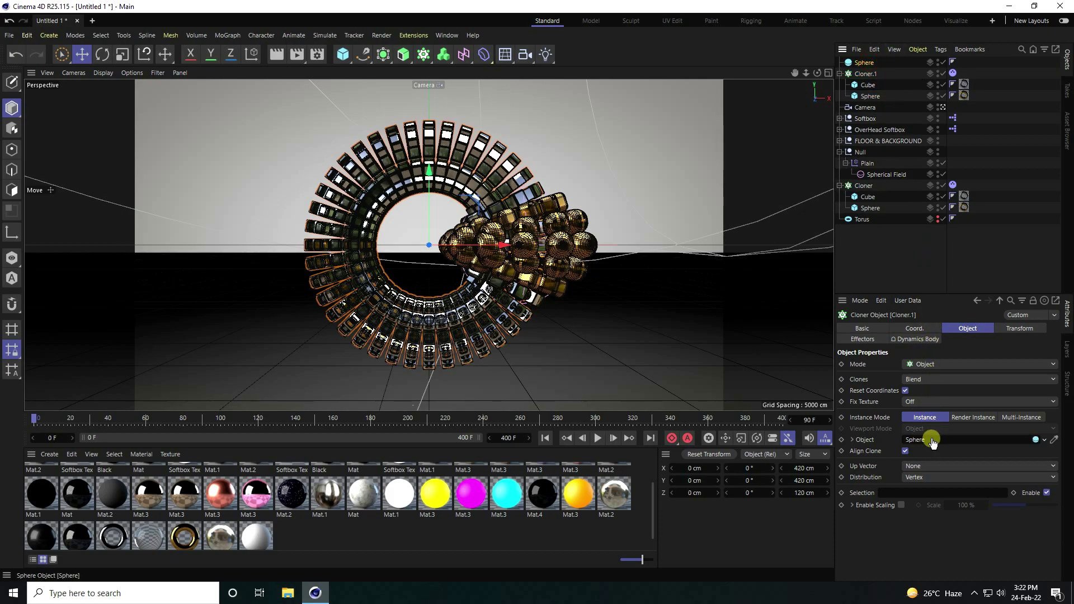
drag(932, 442, 933, 440)
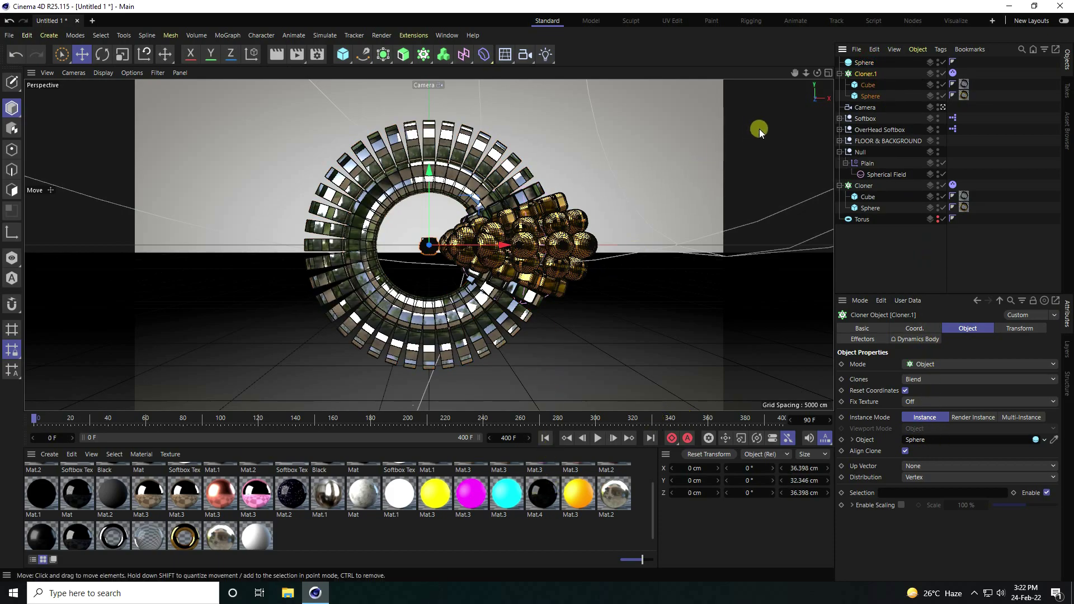
Step: Hide the original cloner and make Cloner.1 fill the sphere's volume, its count animating from 0 to 1000 by frame 400
click(938, 184)
drag(861, 65, 864, 73)
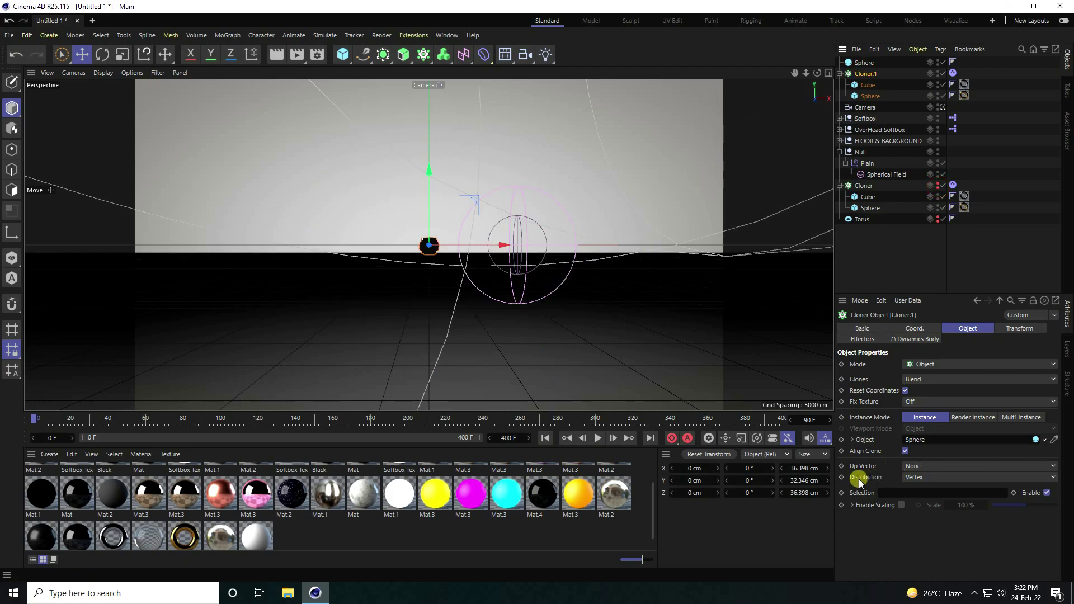
click(917, 477)
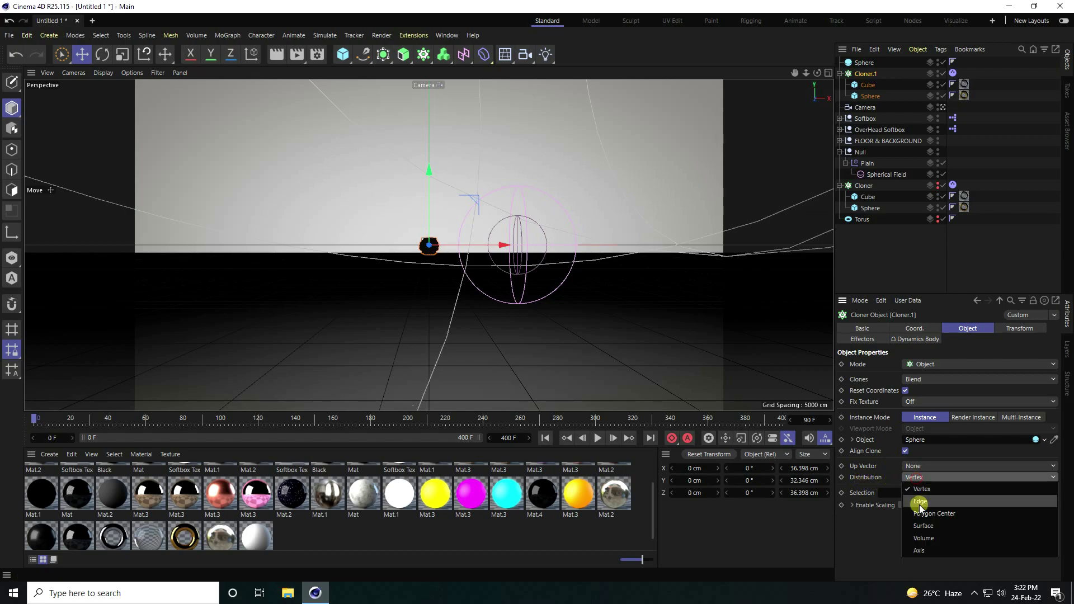
click(924, 538)
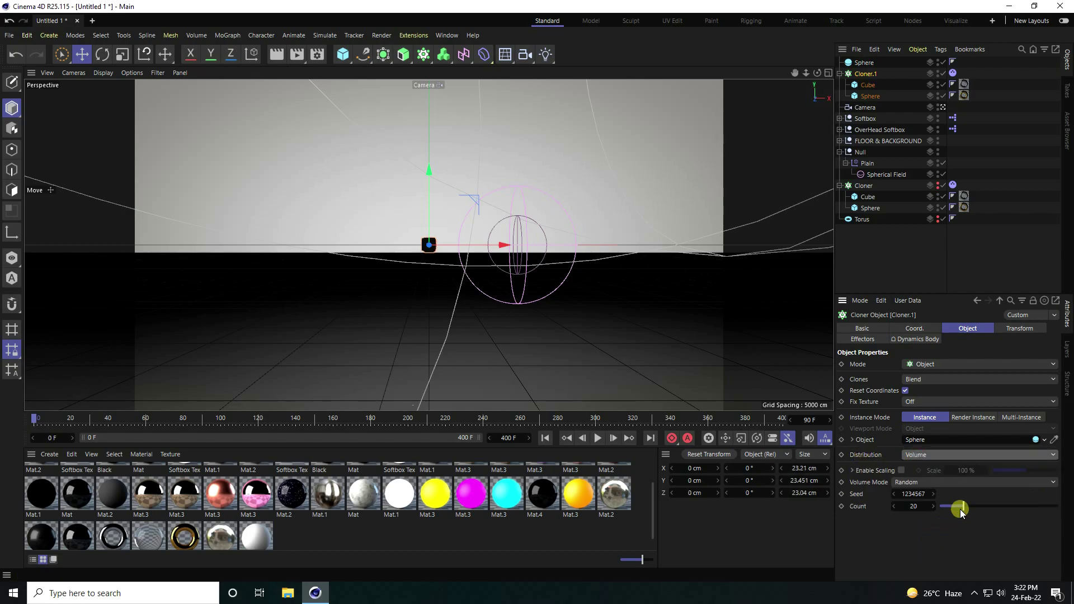
drag(959, 509, 931, 507)
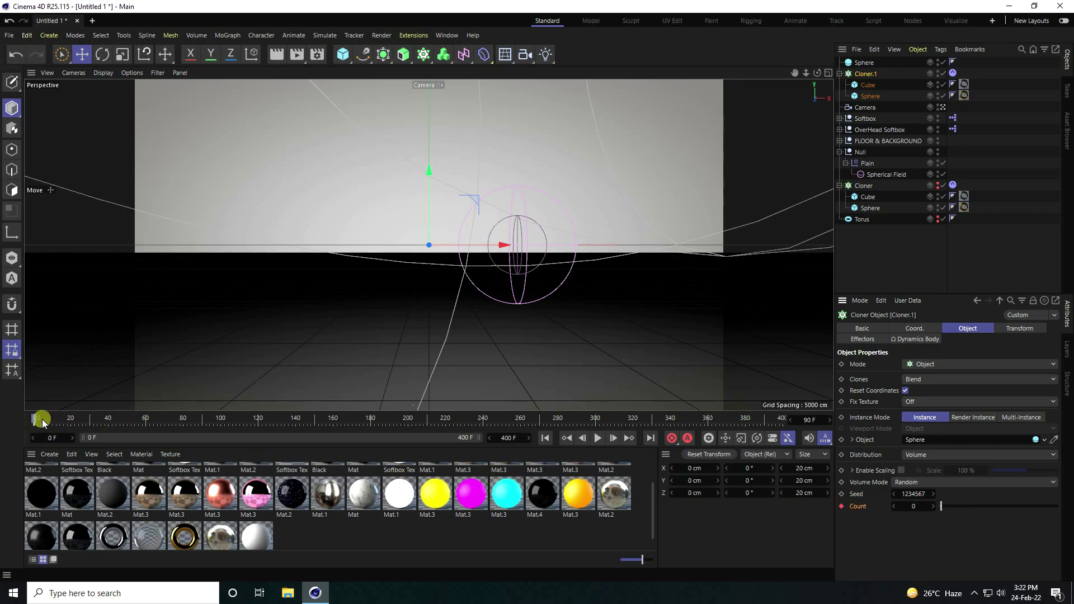
drag(34, 420, 783, 421)
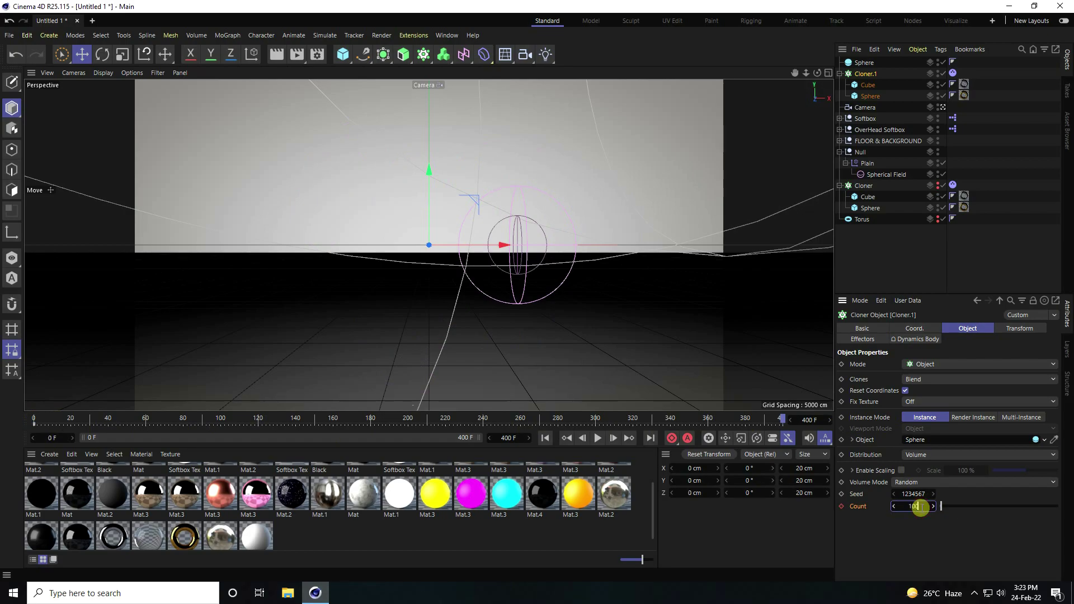
key(Return)
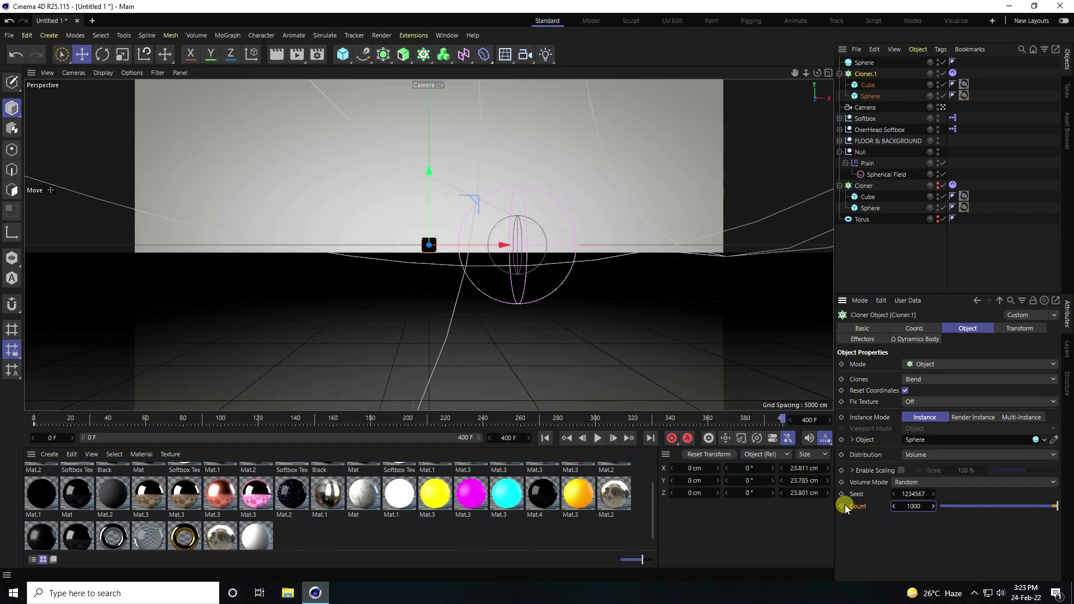
Step: Preview the scatter simulation from the start, then stop and rewind to frame 0
click(544, 438)
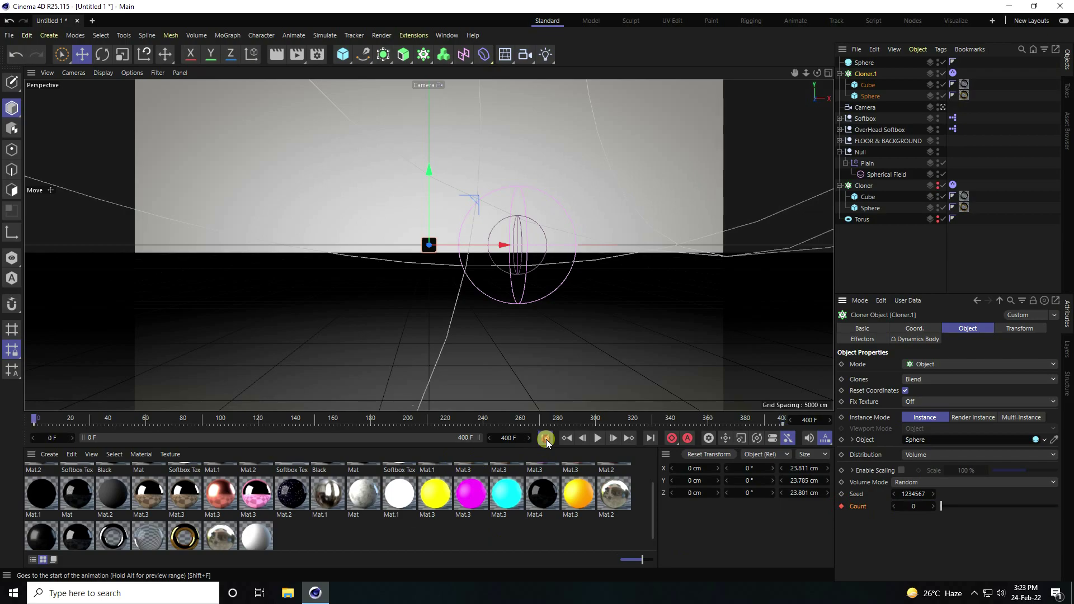
click(596, 438)
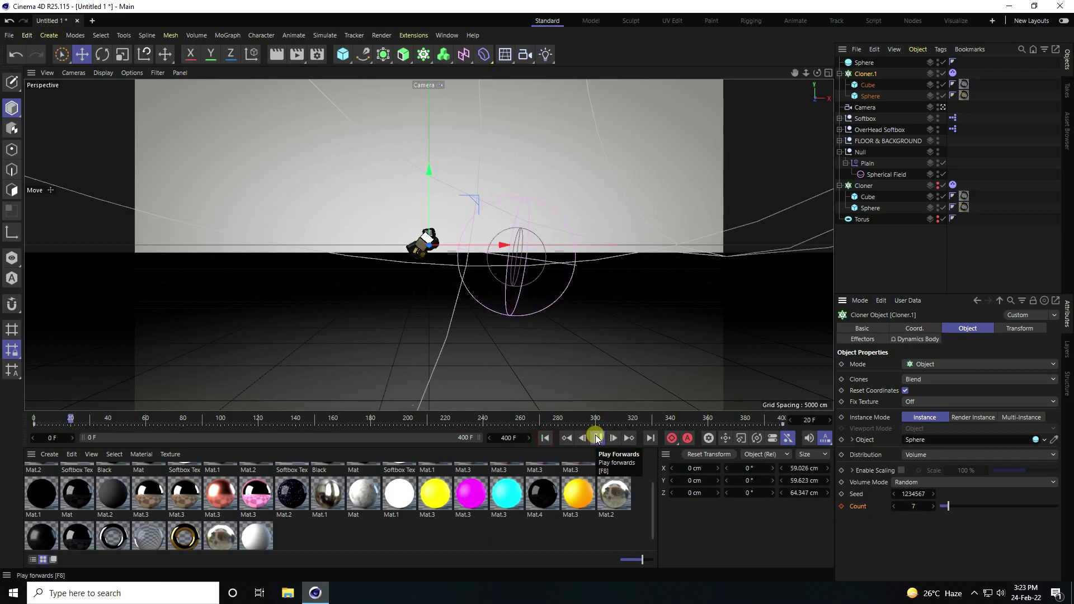
click(596, 438)
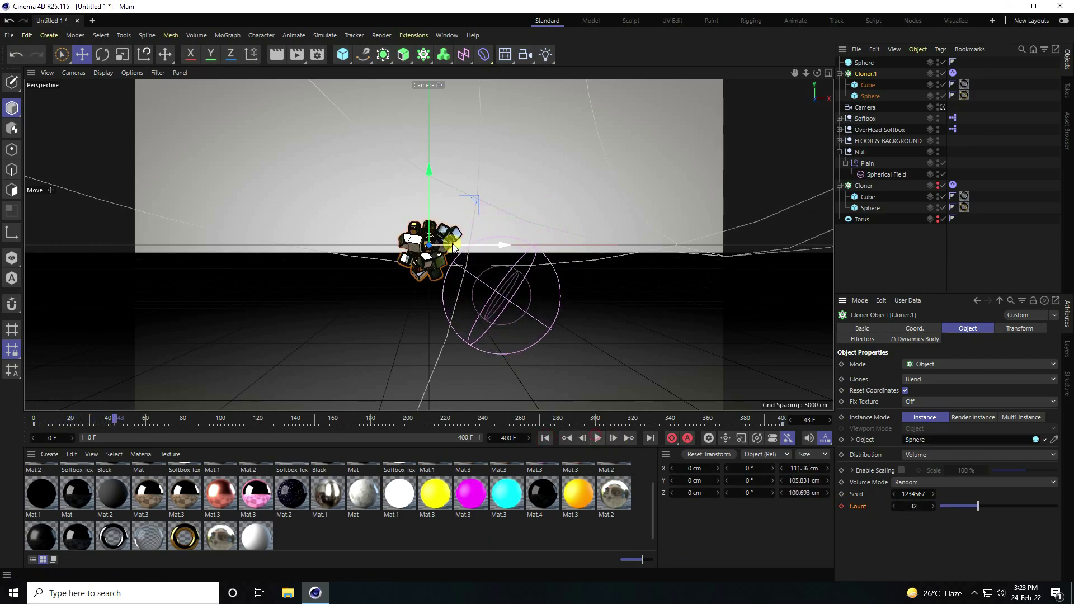
click(943, 109)
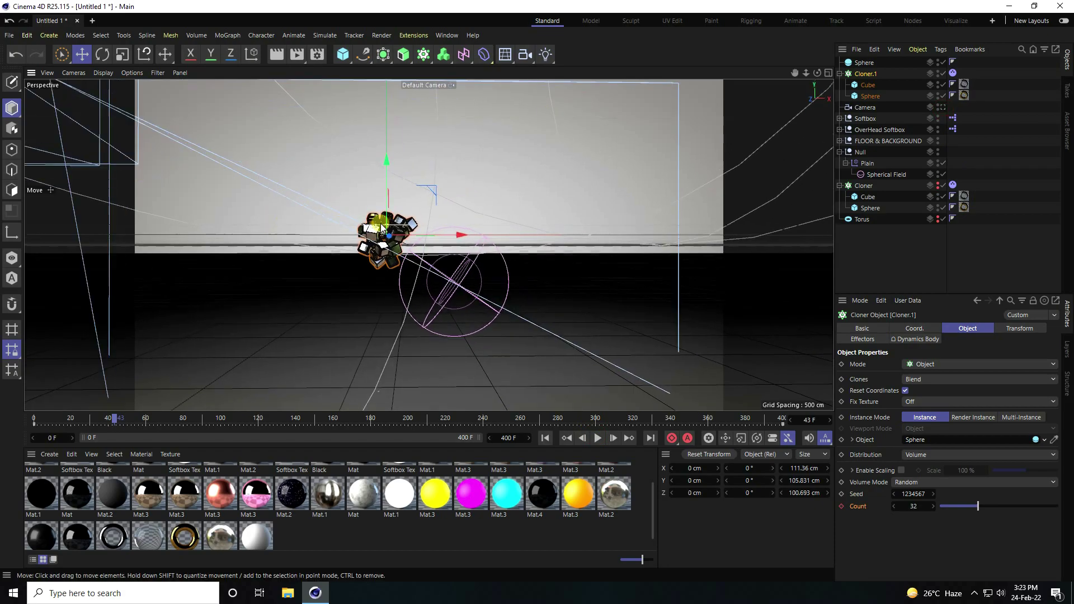
scroll(420, 187, up, 5)
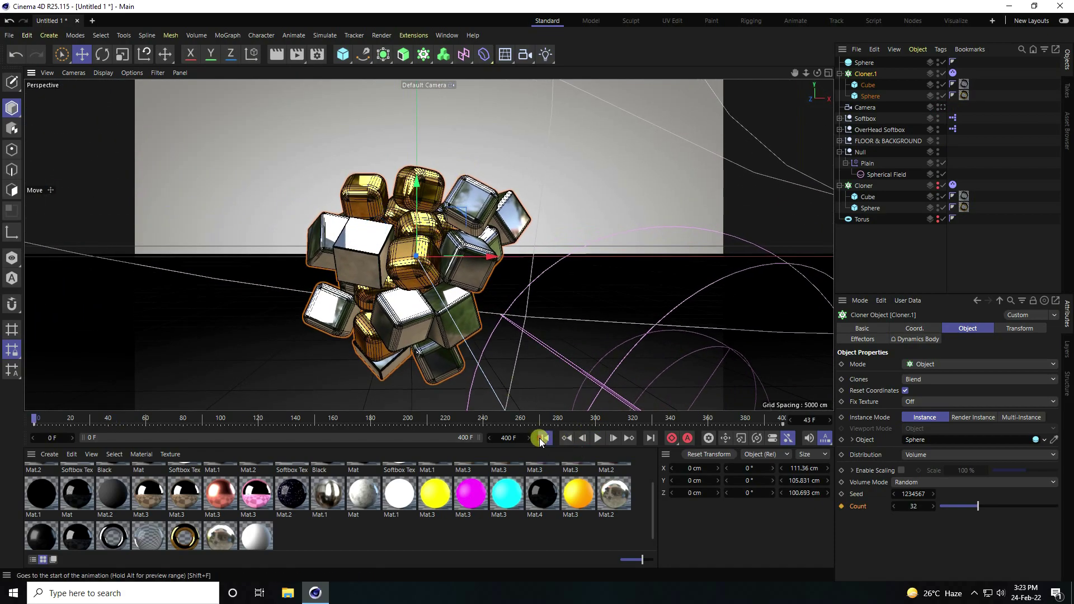
click(545, 438)
click(598, 438)
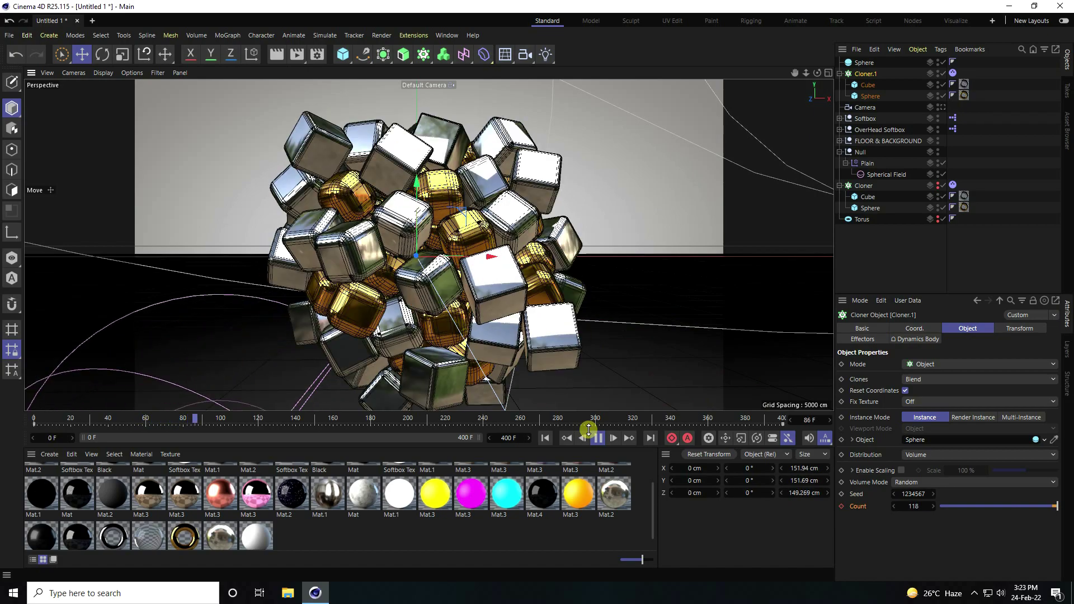
click(598, 437)
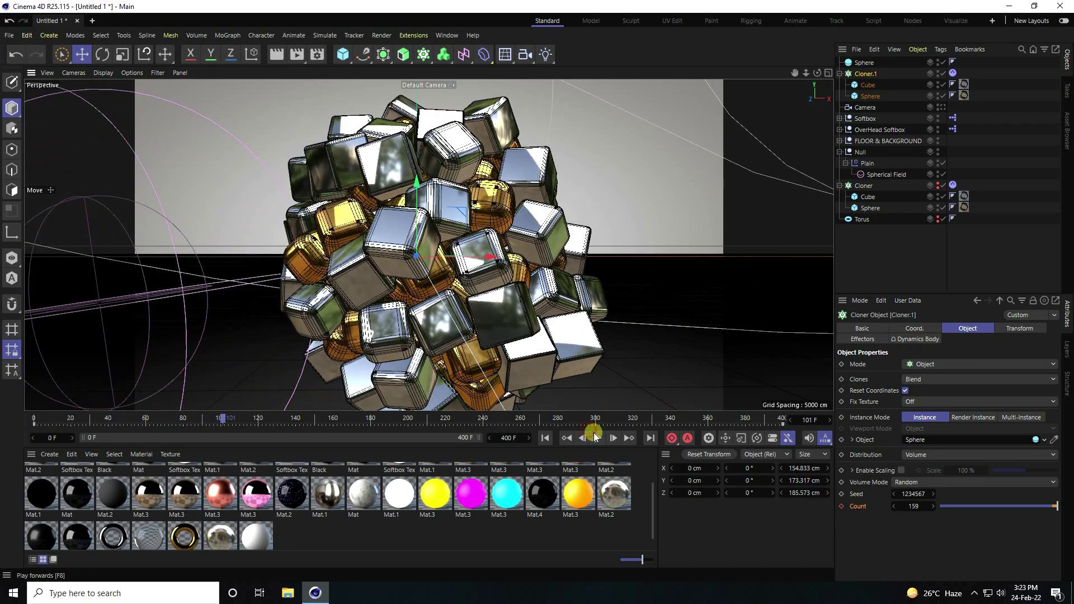
click(545, 437)
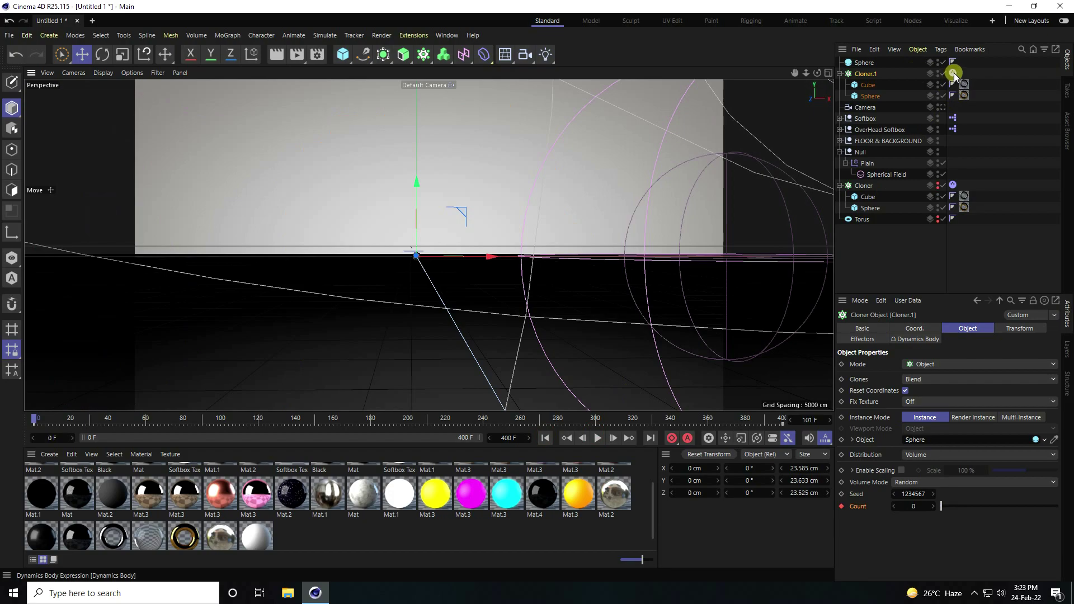
Step: With Cloner.1's Dynamics Body tag selected, play the simulation, orbit down to the floor, replay and rewind
click(953, 73)
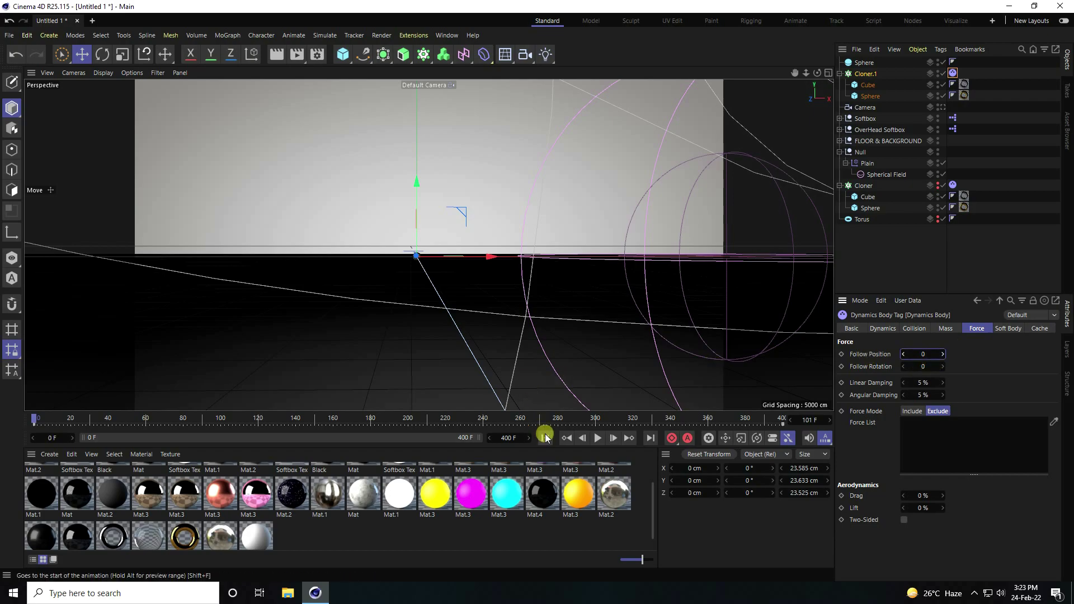
click(596, 436)
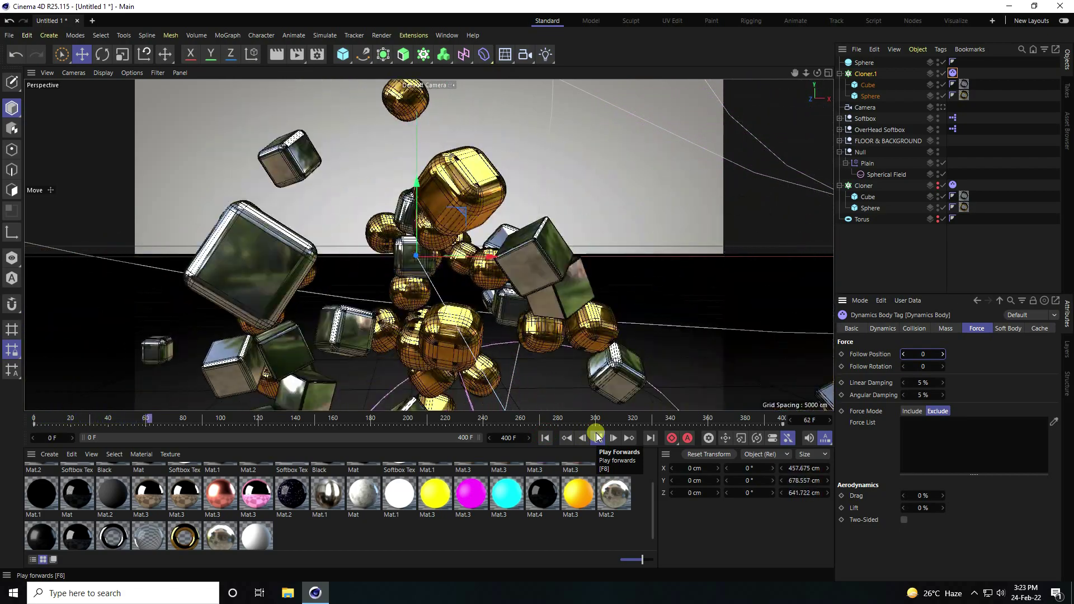
click(406, 189)
alt+drag(406, 189, 386, 283)
click(545, 438)
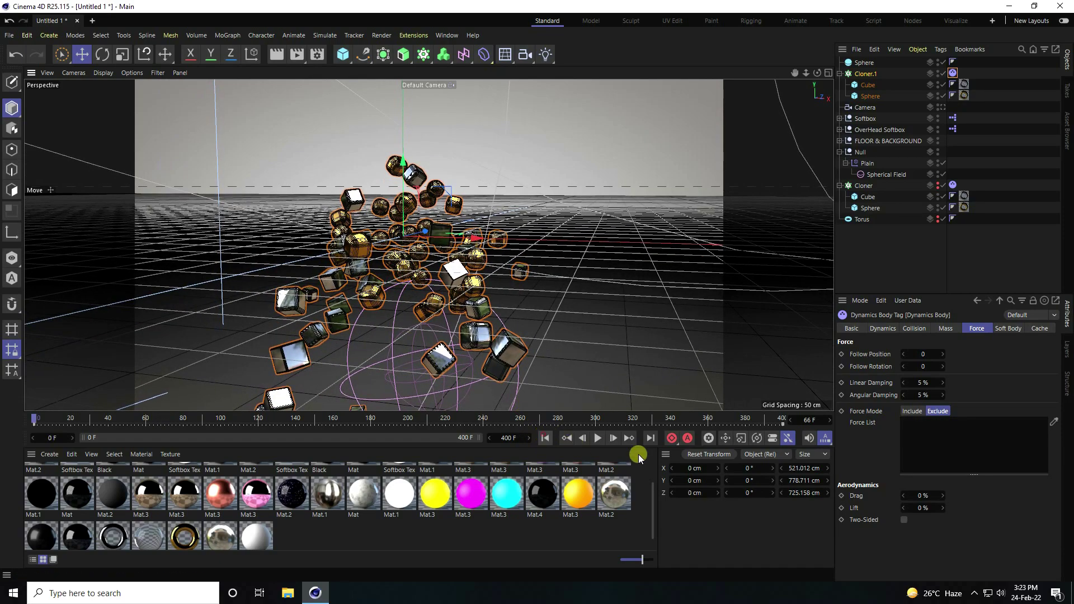
click(597, 438)
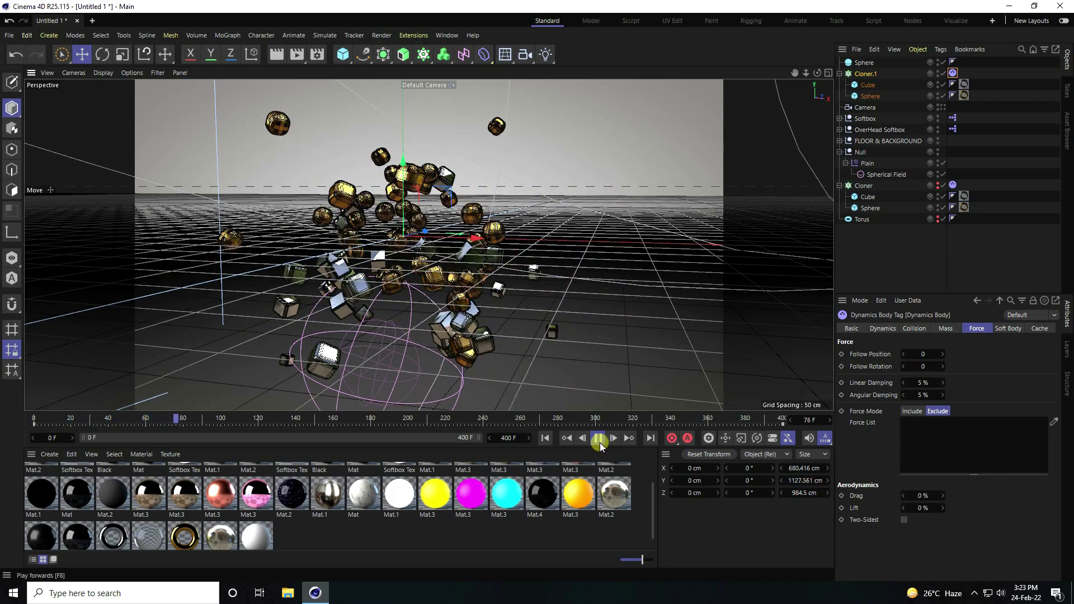
click(598, 438)
click(548, 438)
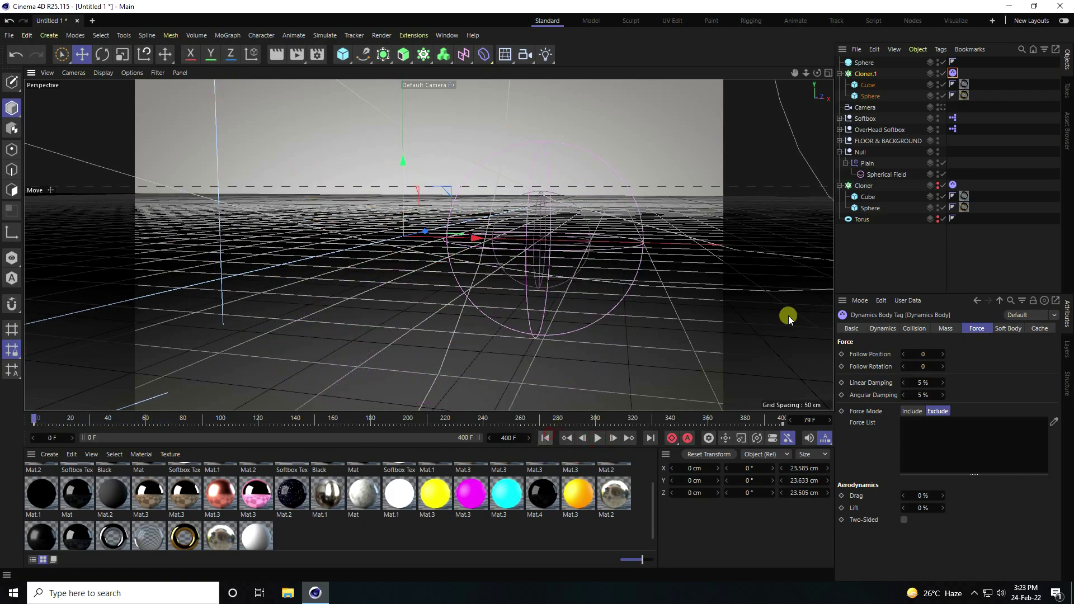
Step: Give FLOOR & BACKGROUND a Collider Body tag and play to test floor collisions
click(864, 142)
right_click(878, 141)
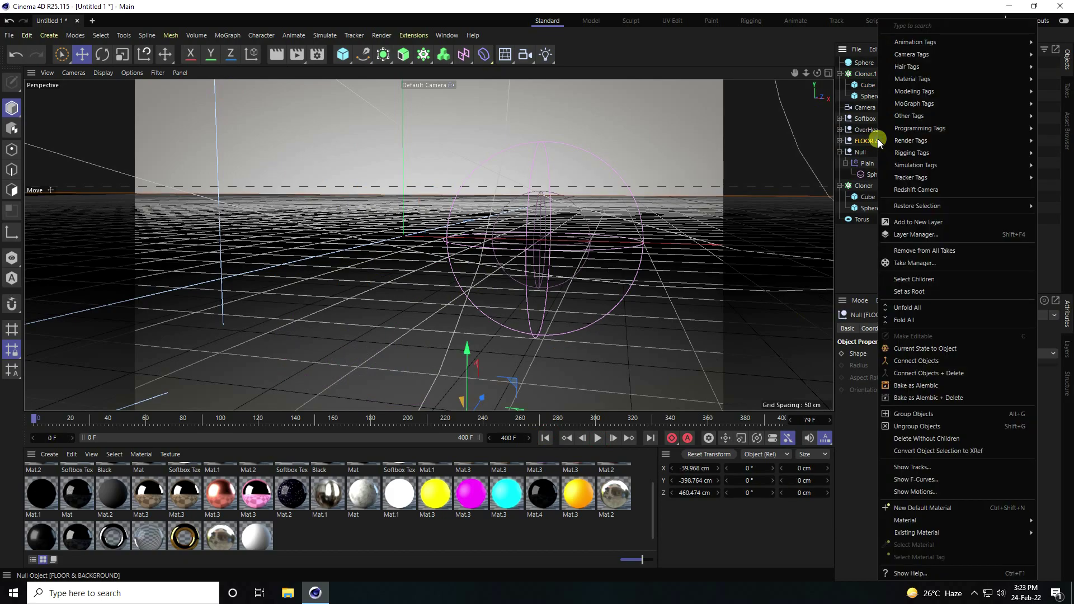
mouse_move(911, 165)
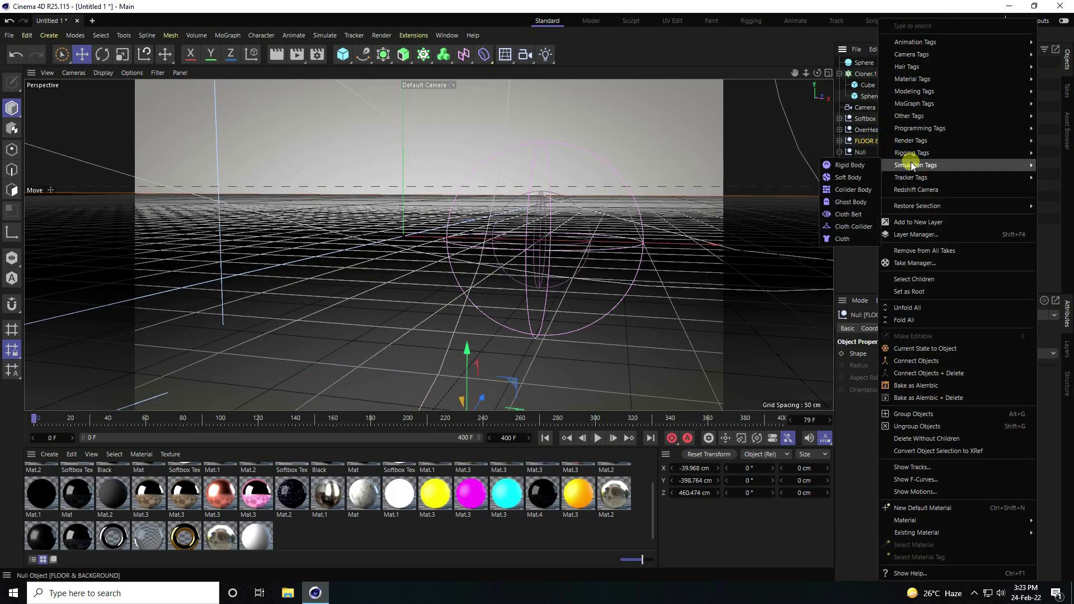
click(854, 189)
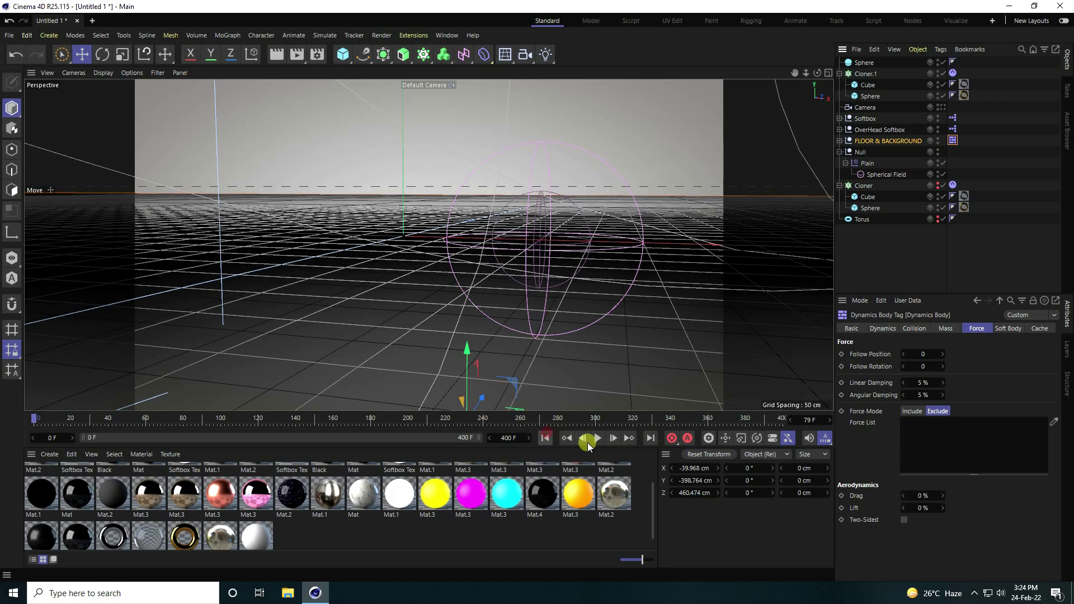
click(589, 437)
alt+right_drag(408, 269, 380, 322)
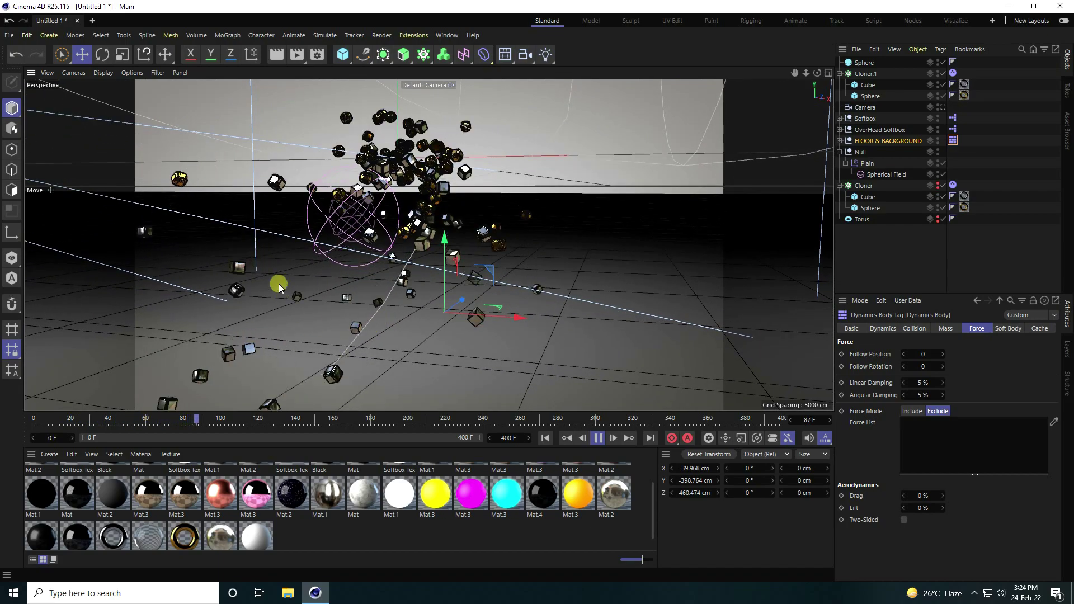
Step: Switch to Gouraud Shading (Lines), unhide the Cloner, and replay through the scene camera
click(104, 72)
click(116, 104)
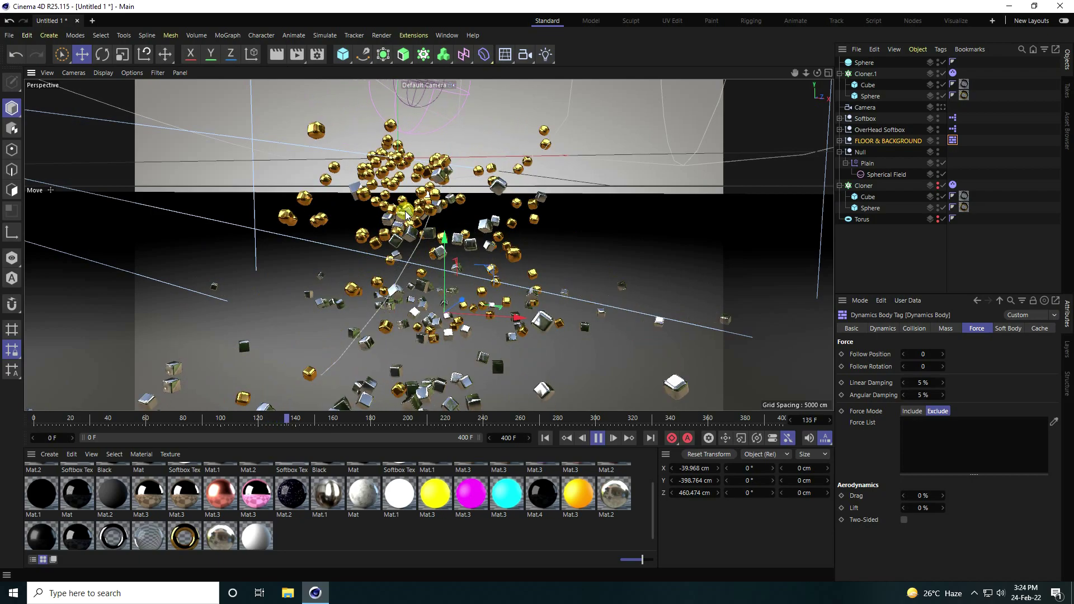
click(597, 437)
click(546, 438)
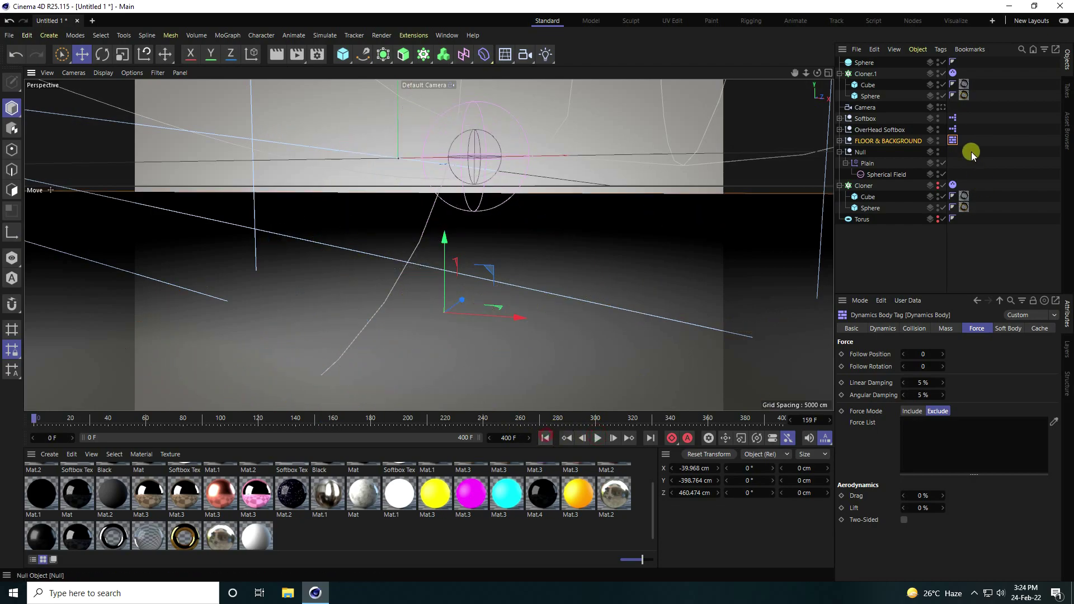
click(937, 185)
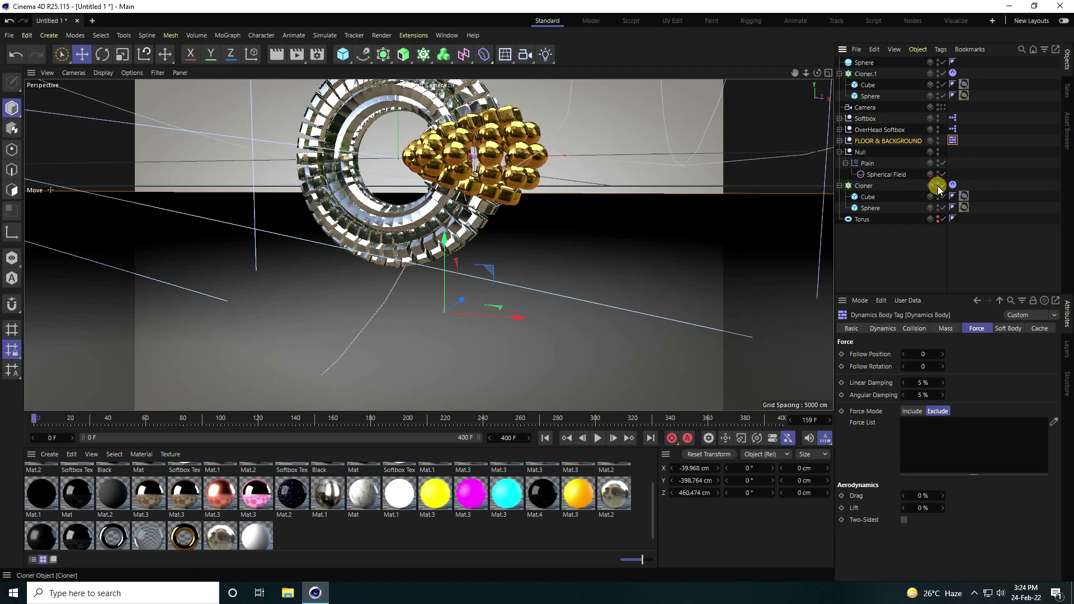
click(943, 107)
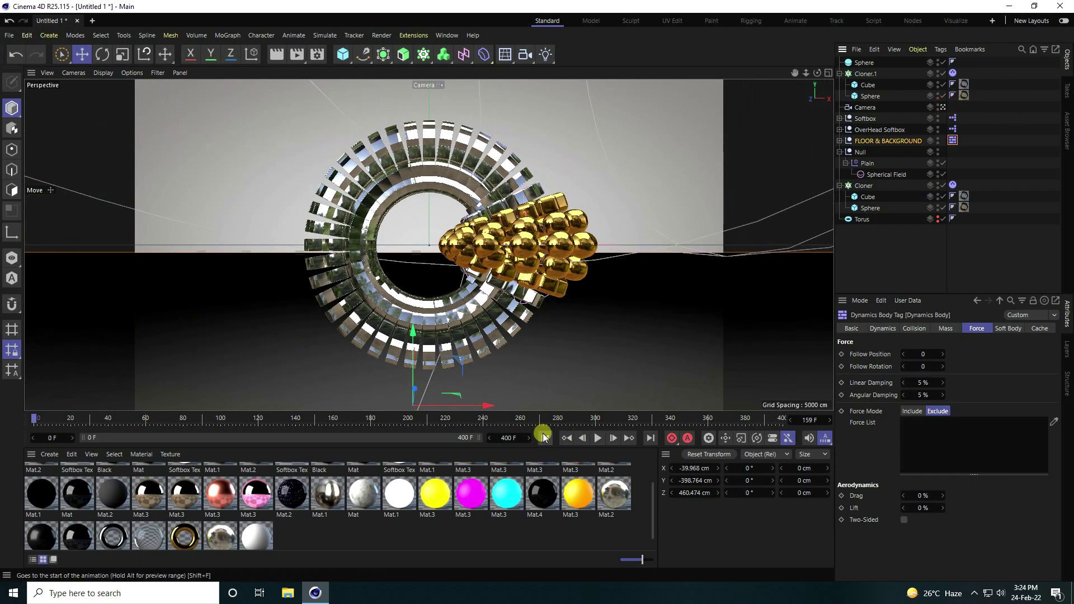
click(598, 437)
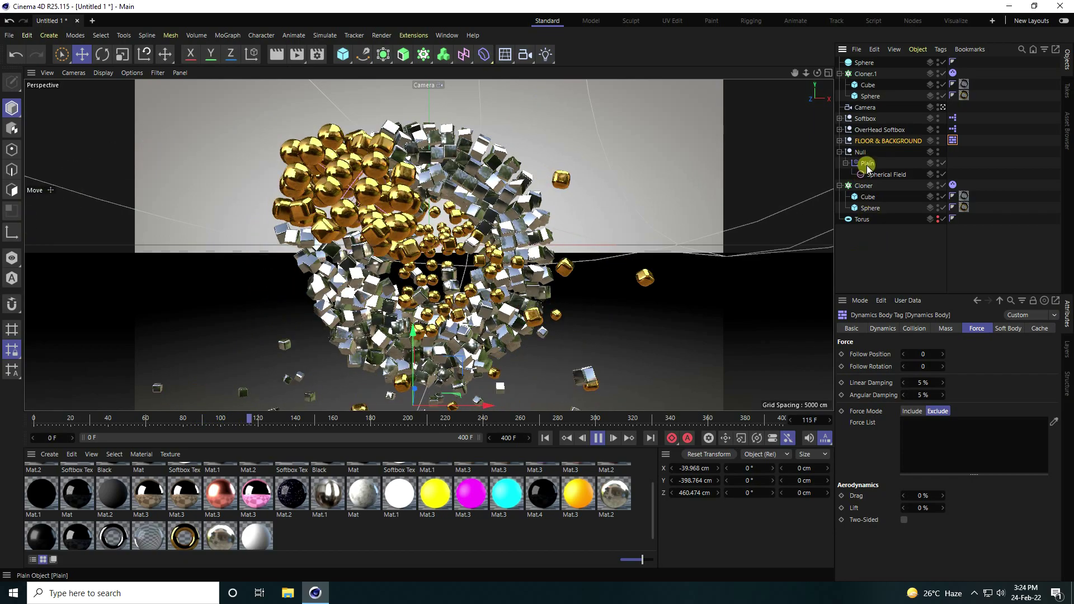
Step: Set the scene camera's Z position to -1200 cm
click(861, 107)
click(895, 328)
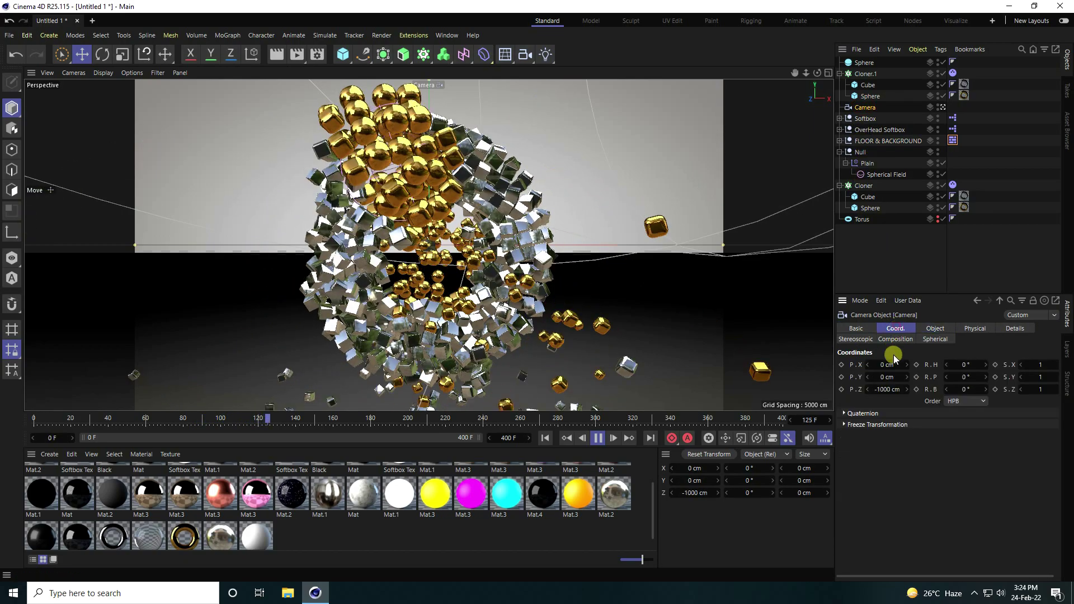
click(887, 389)
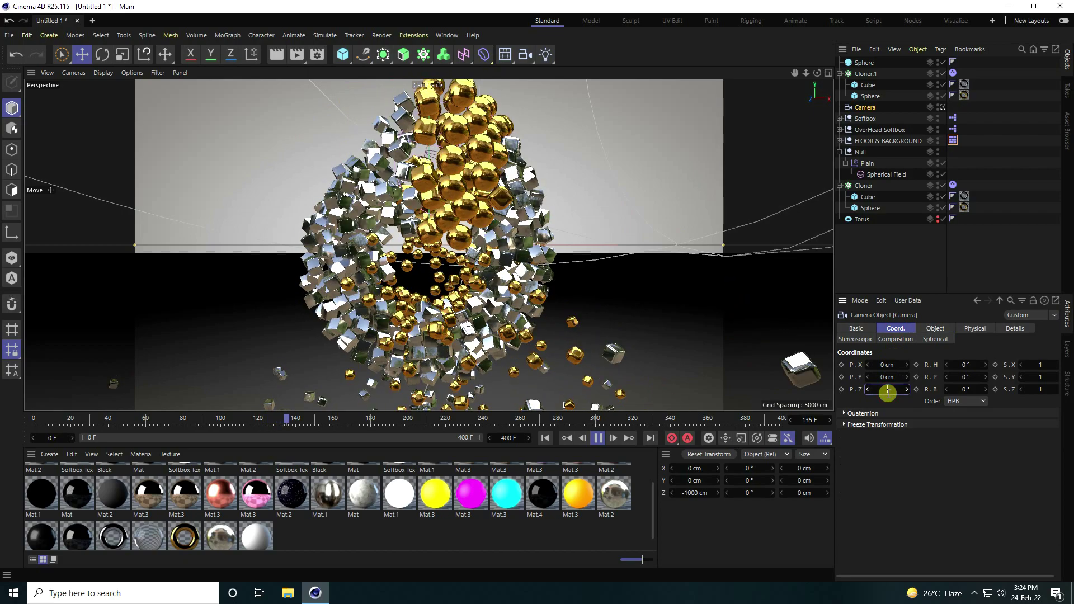
text(-1200)
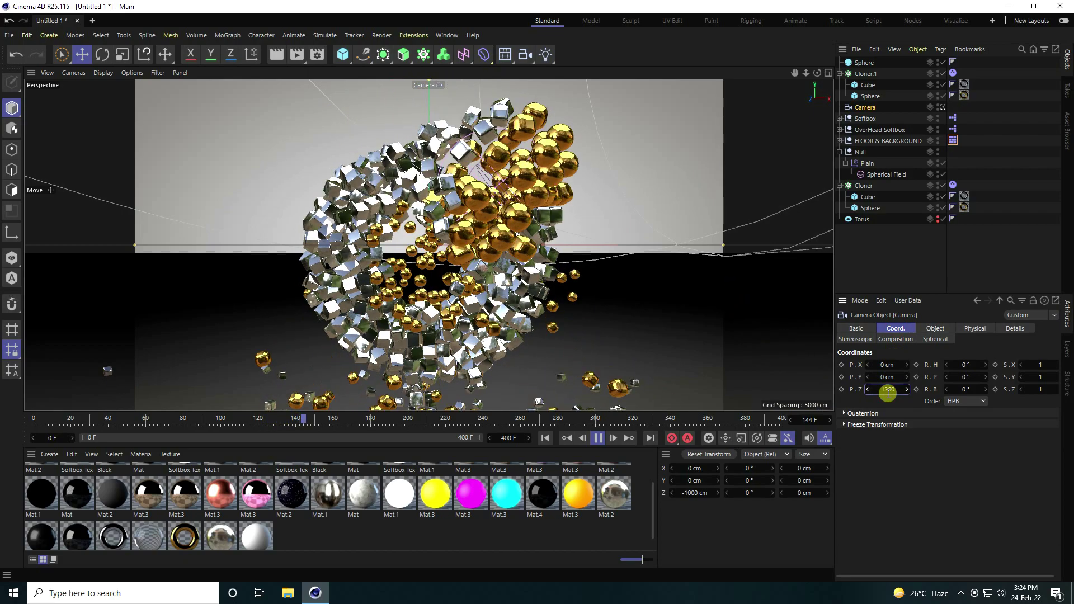
key(Return)
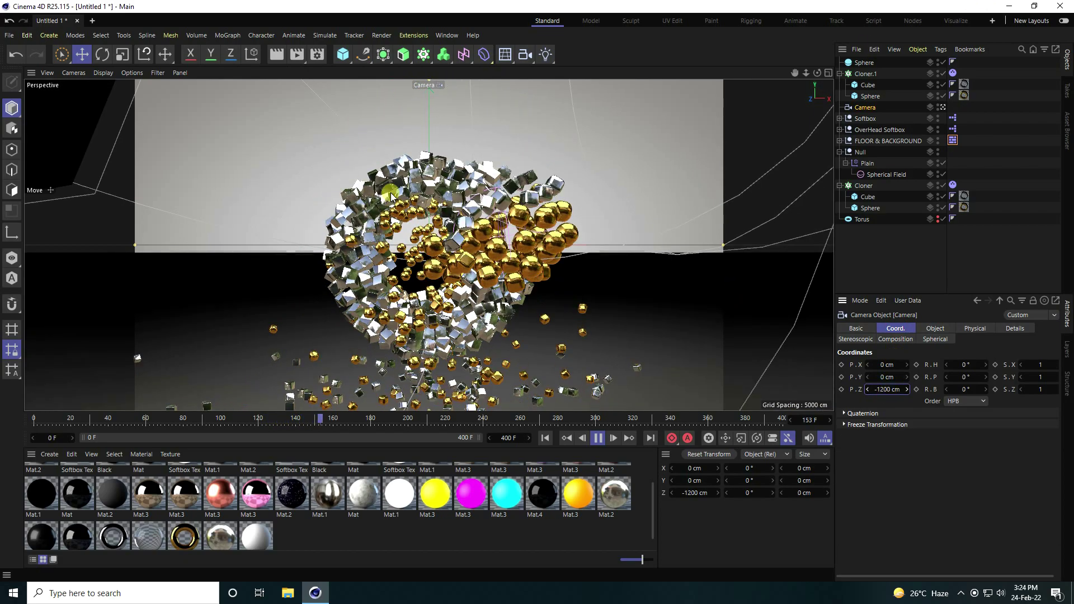
Step: Lower the camera's Y position to -80 cm, trying -20 and -50 first, then stop playback
click(885, 377)
text(-20)
key(Return)
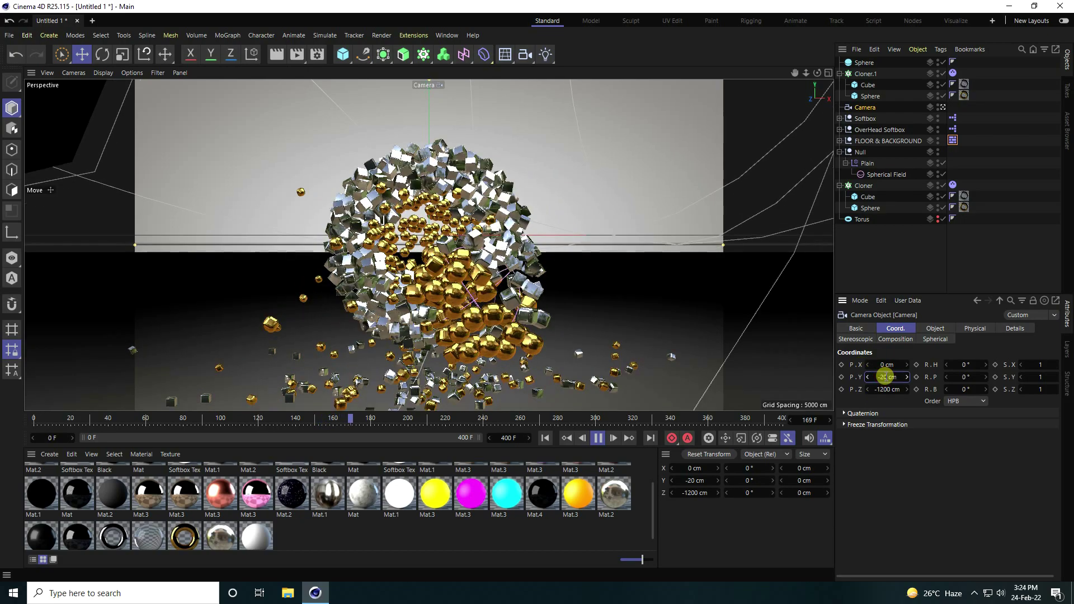
text(-50)
key(Return)
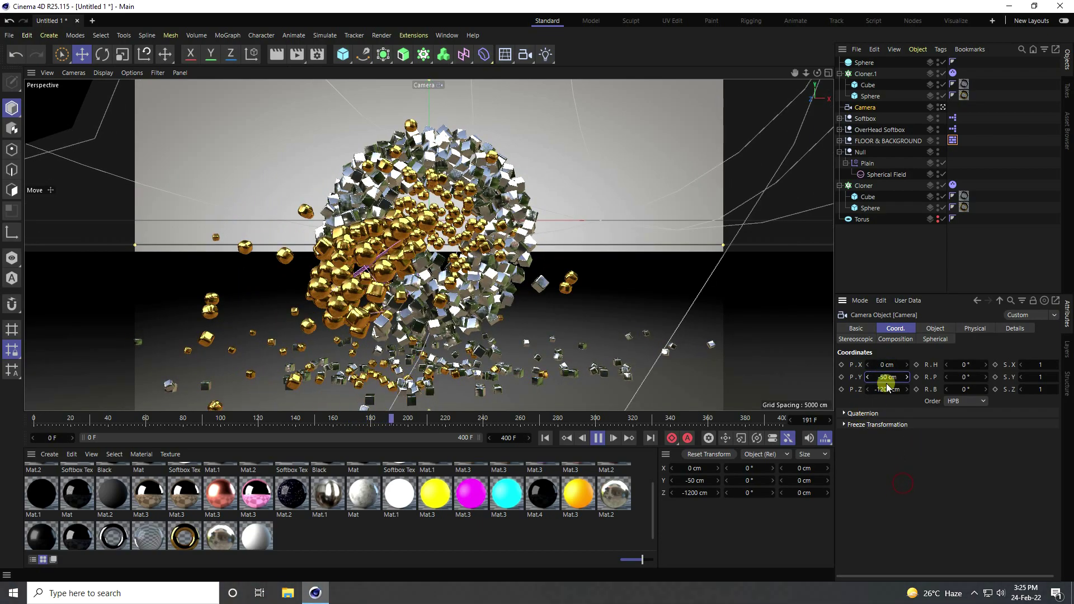
text(-80)
key(Return)
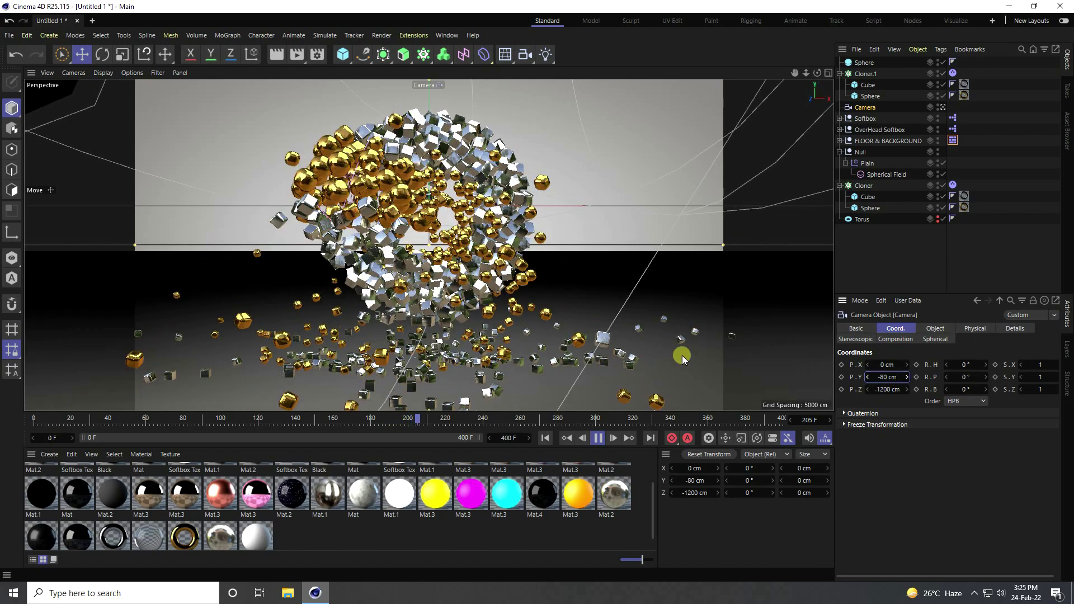
click(597, 438)
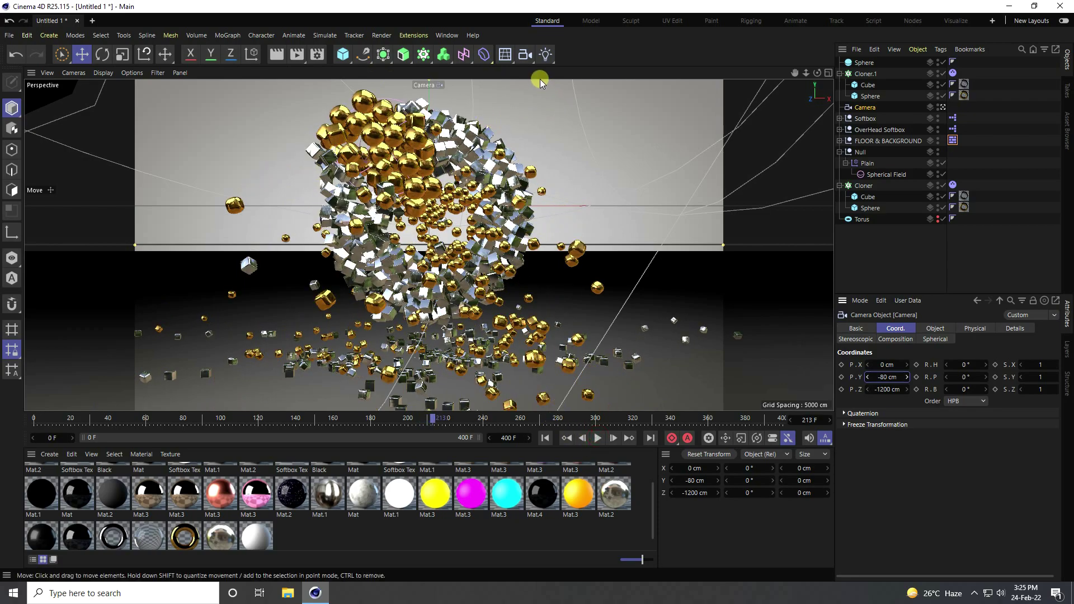
Step: Add a Sky object and apply the Mat.2 material to it
drag(546, 63, 608, 142)
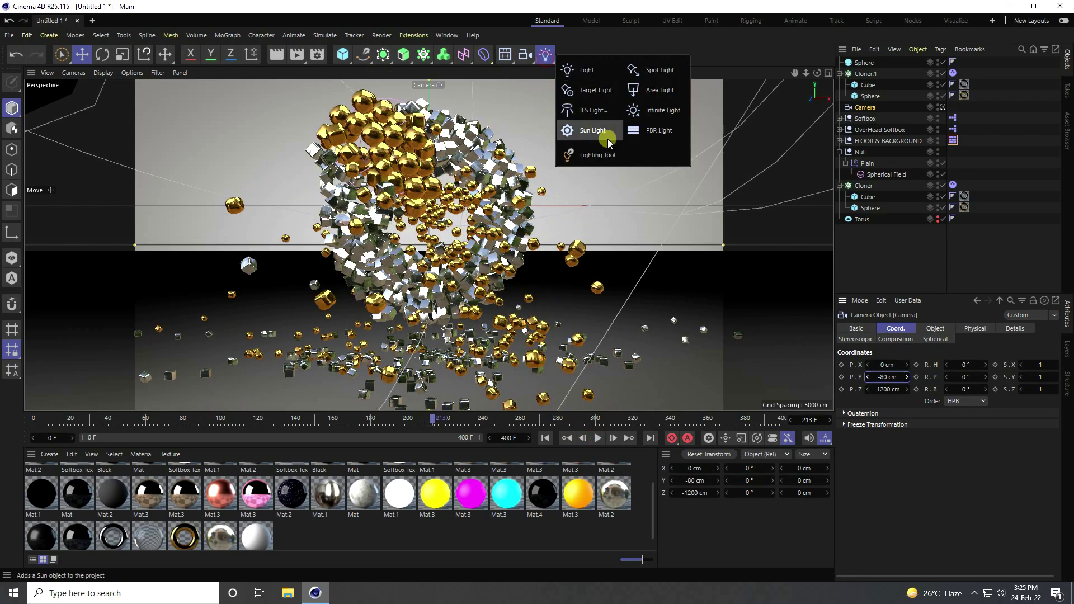
click(512, 62)
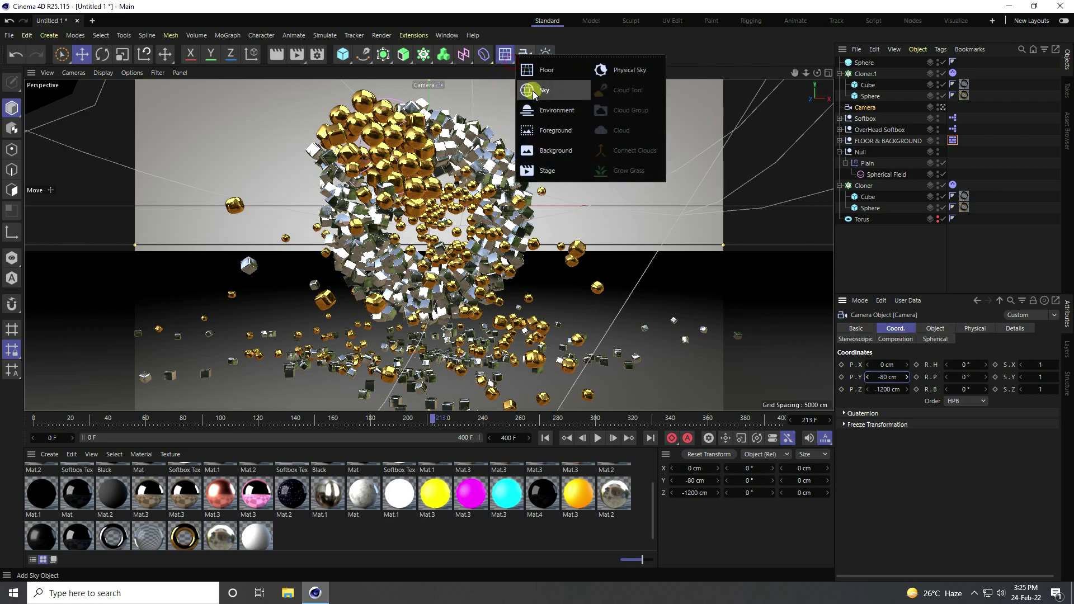
click(538, 96)
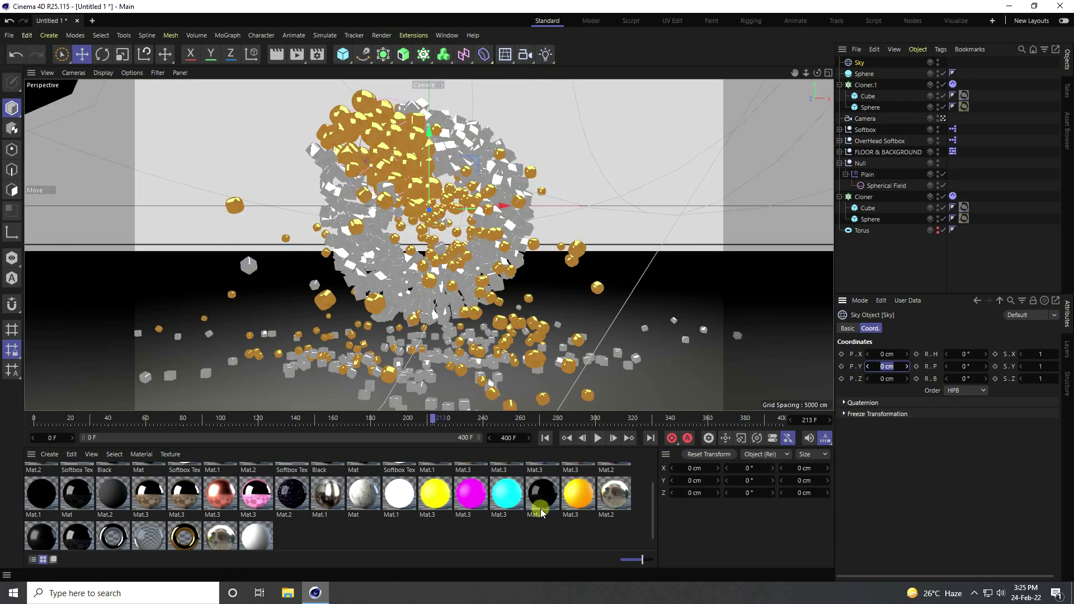
click(614, 496)
double_click(614, 495)
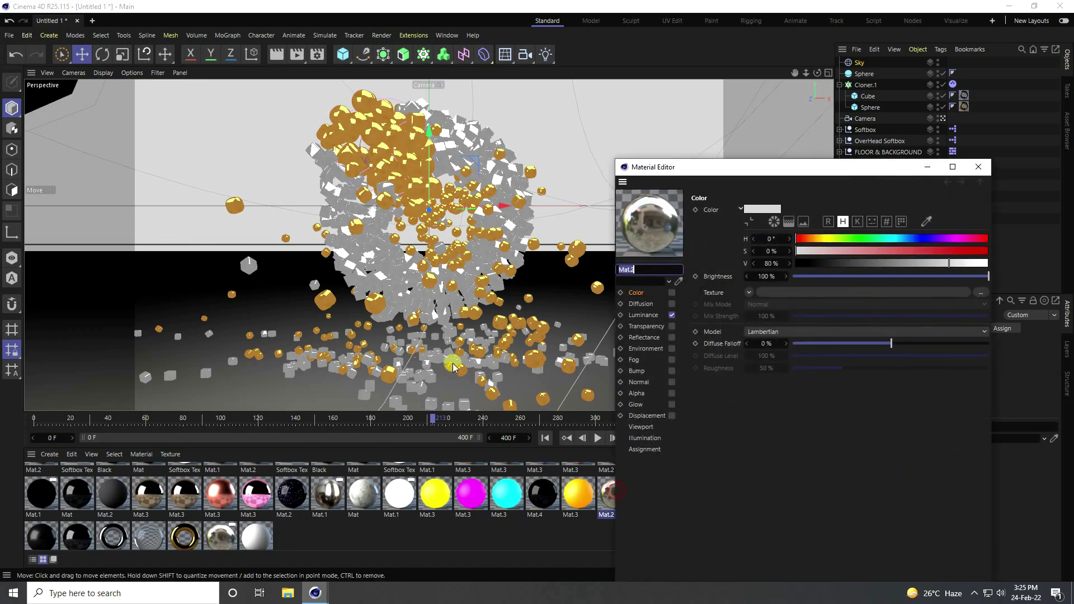
click(977, 166)
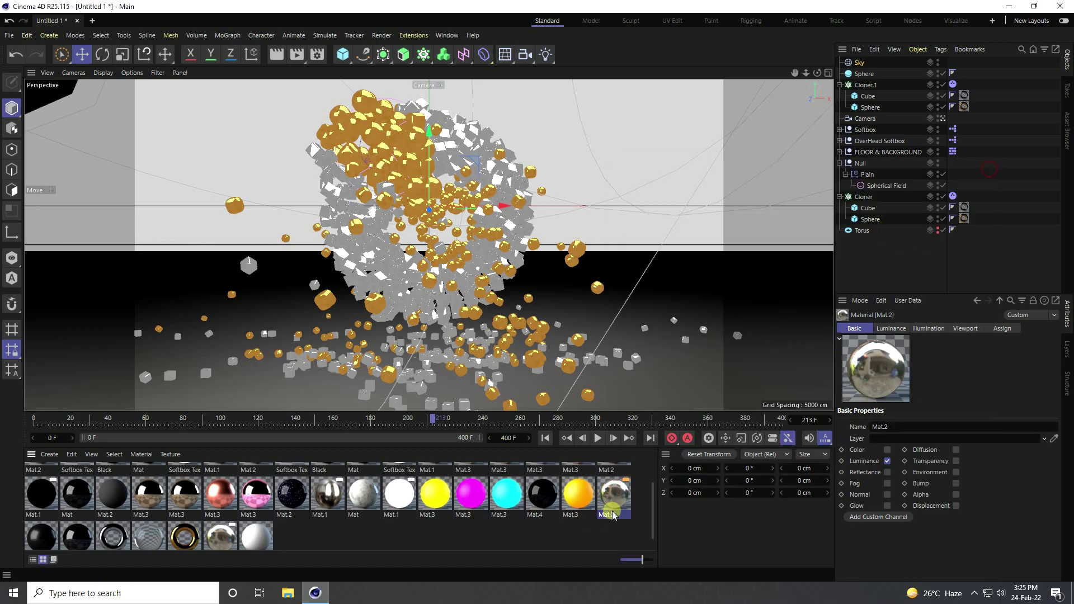
drag(815, 192, 858, 62)
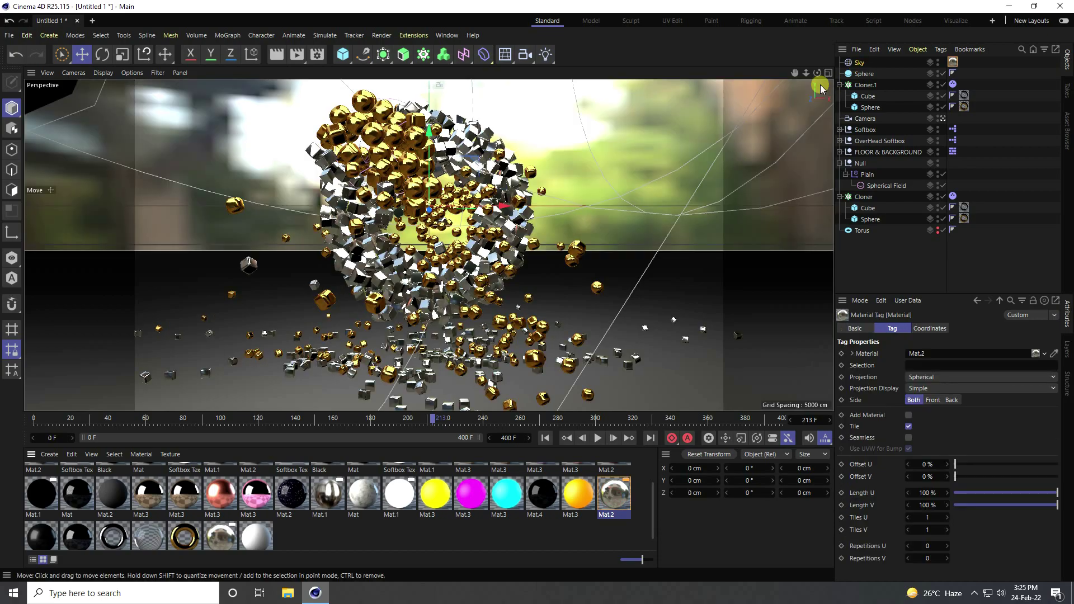
Step: Give the Sky a Compositing tag with Seen by Camera off, and replay to frame 56
right_click(858, 62)
mouse_move(892, 141)
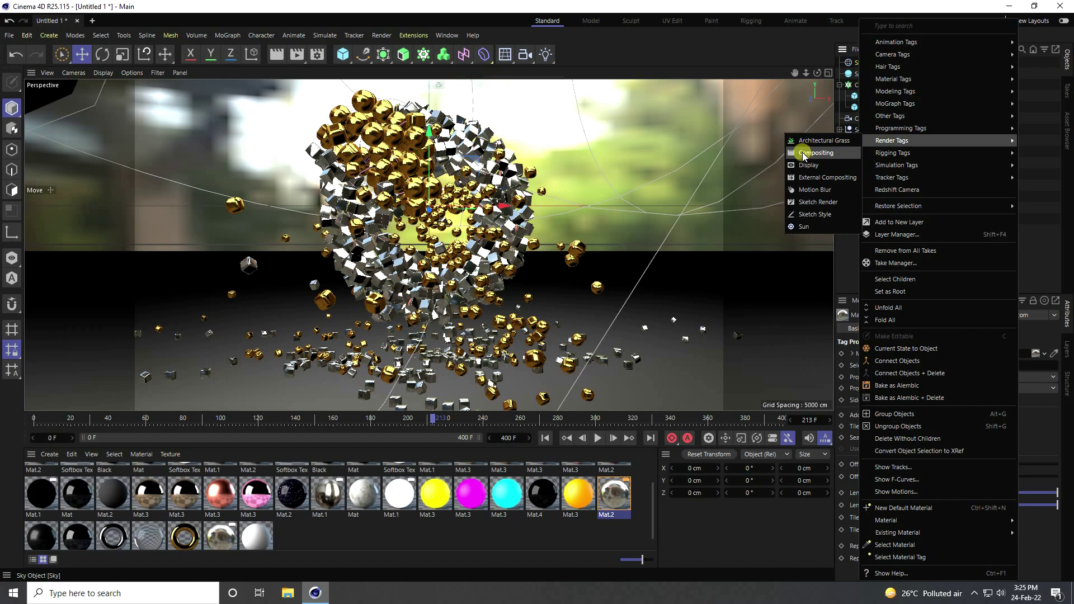
click(805, 152)
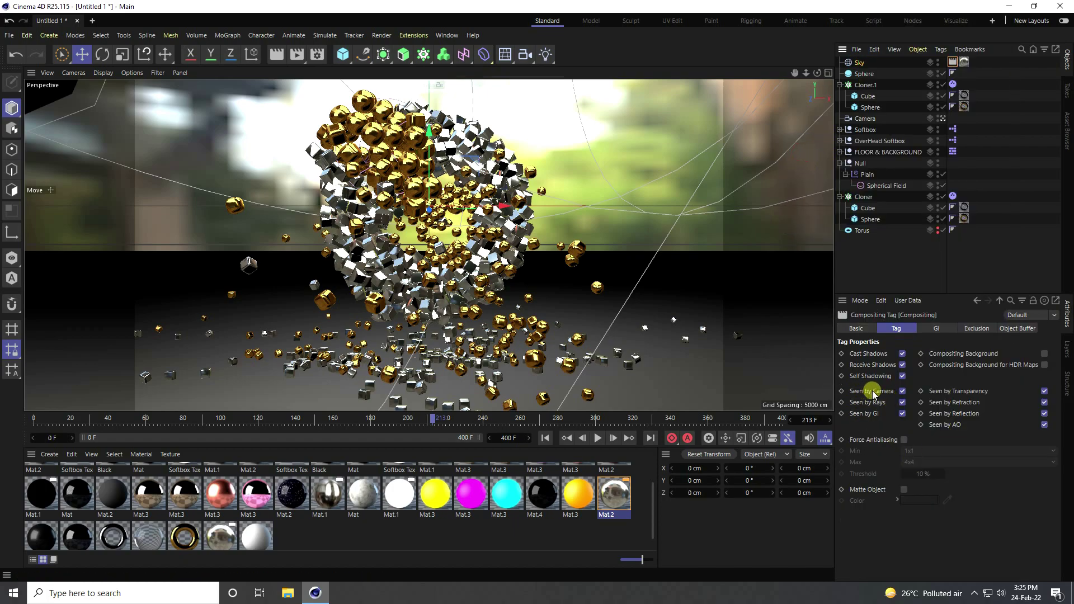
click(902, 391)
click(547, 438)
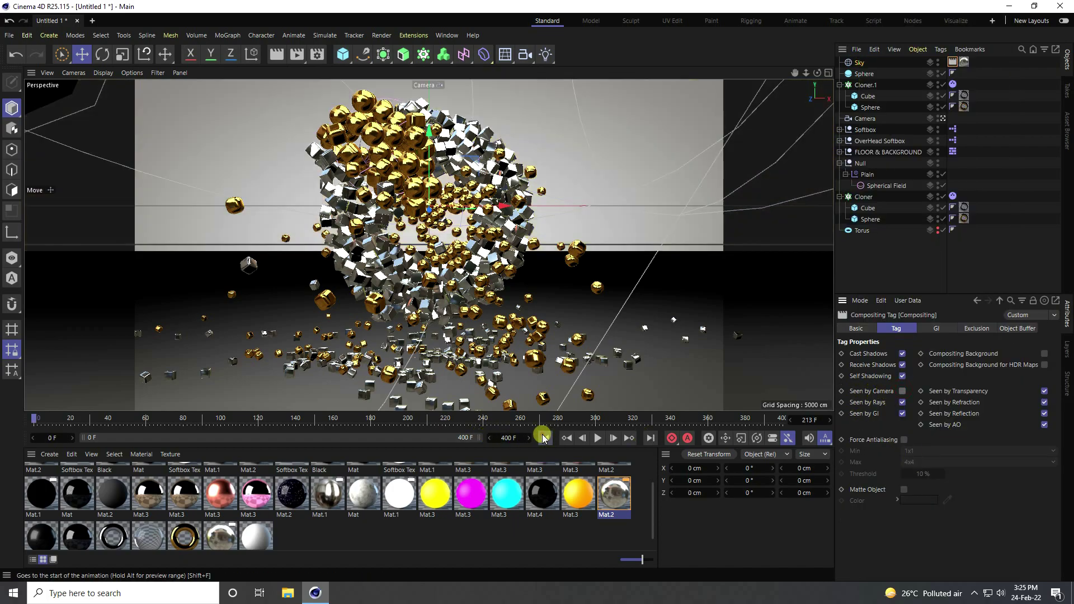
click(598, 434)
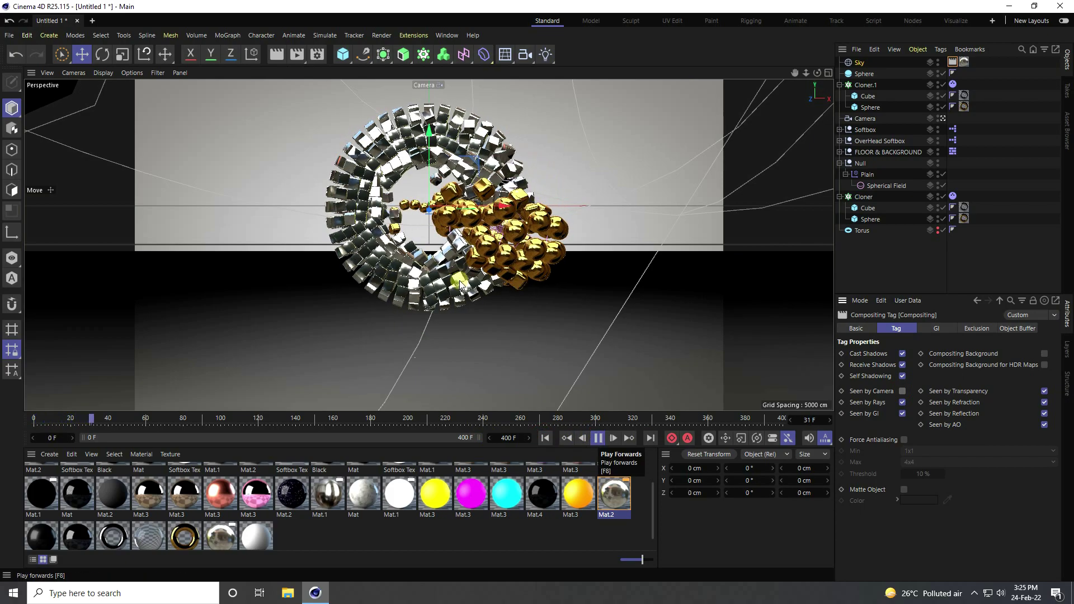
click(597, 438)
Step: Add Global Illumination to the render settings and adjust its Irradiance Cache density
click(316, 55)
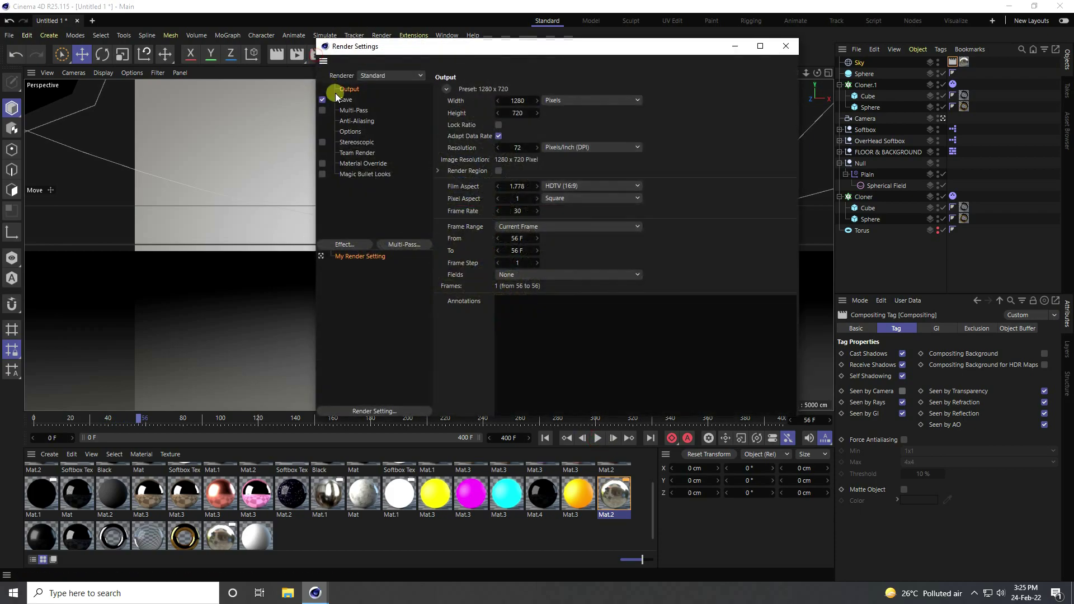
click(346, 244)
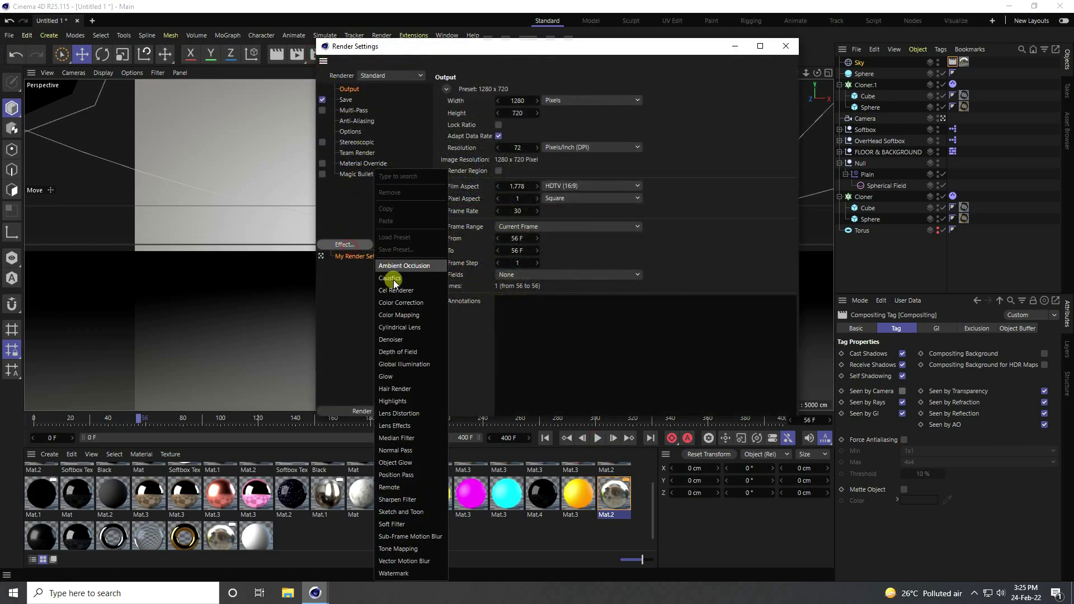
click(401, 365)
click(502, 92)
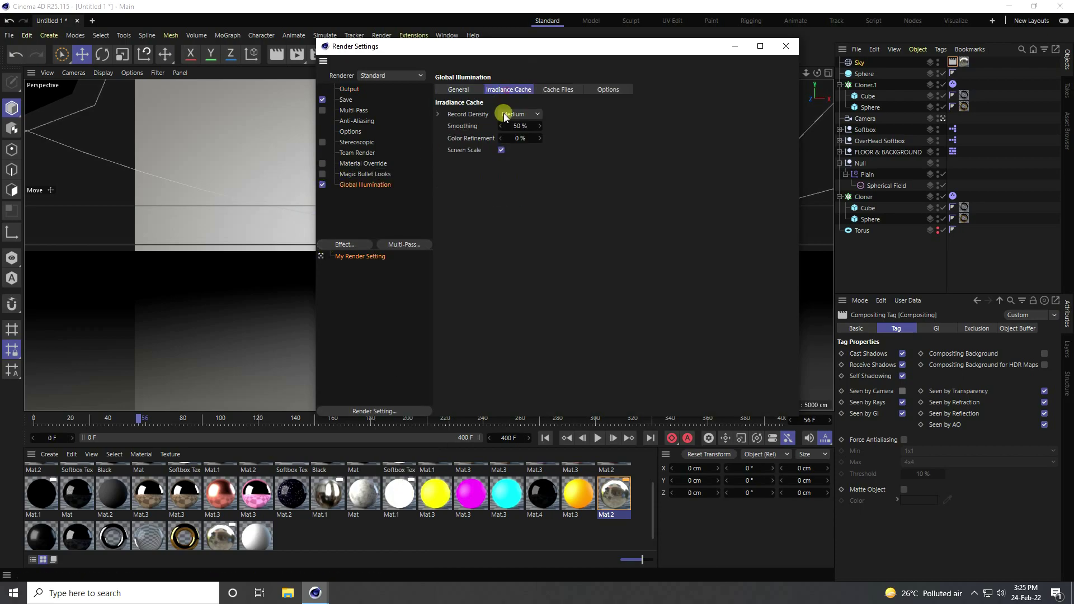
click(519, 150)
Step: Set anti-aliasing maximum level to 2x2 and the image save format to JPG
click(357, 120)
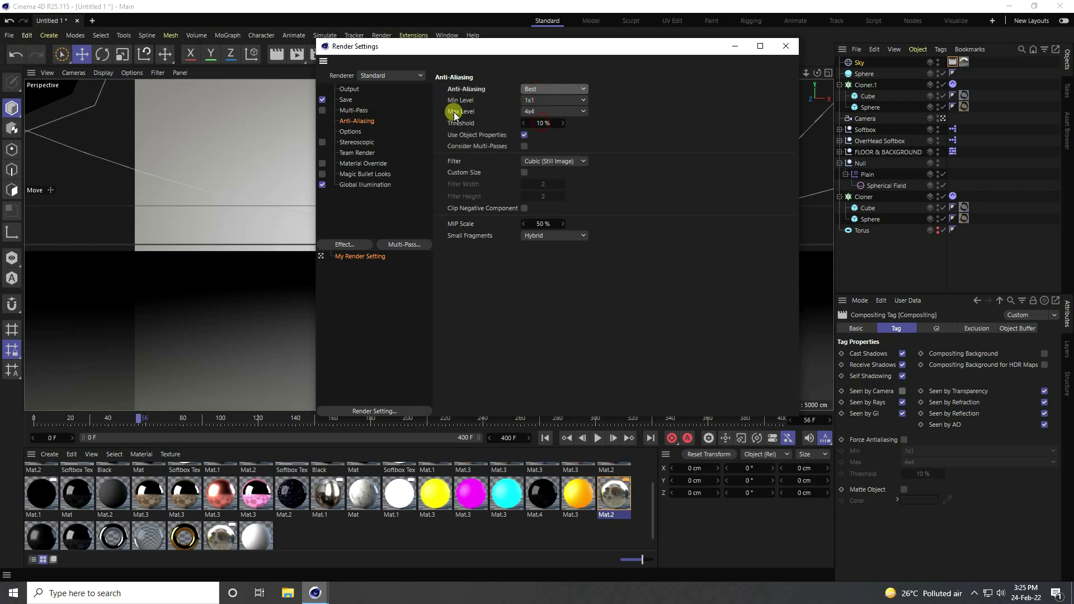
click(530, 112)
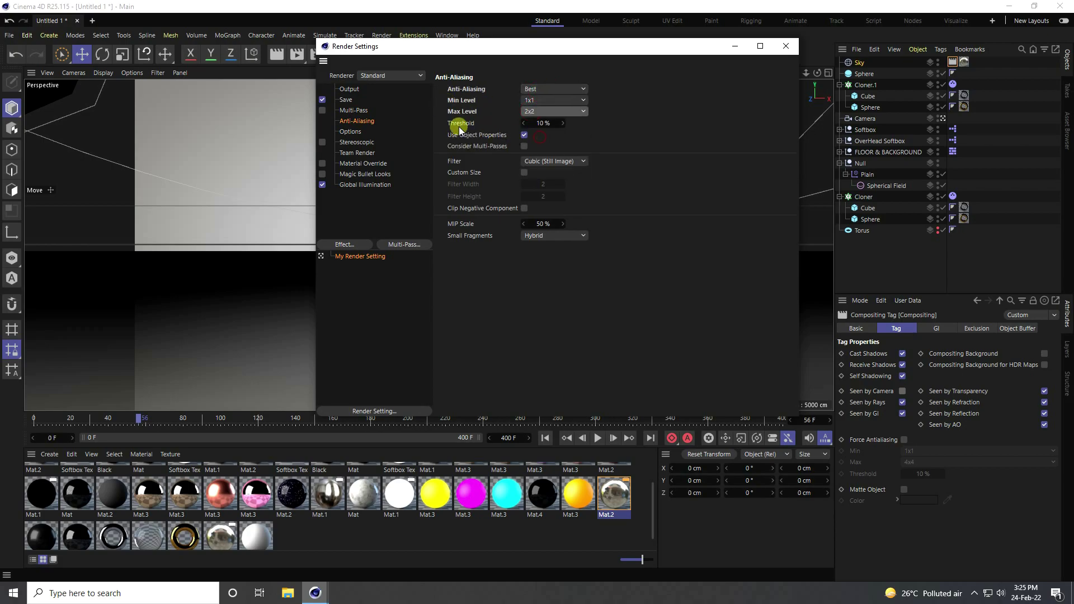
click(347, 101)
click(546, 124)
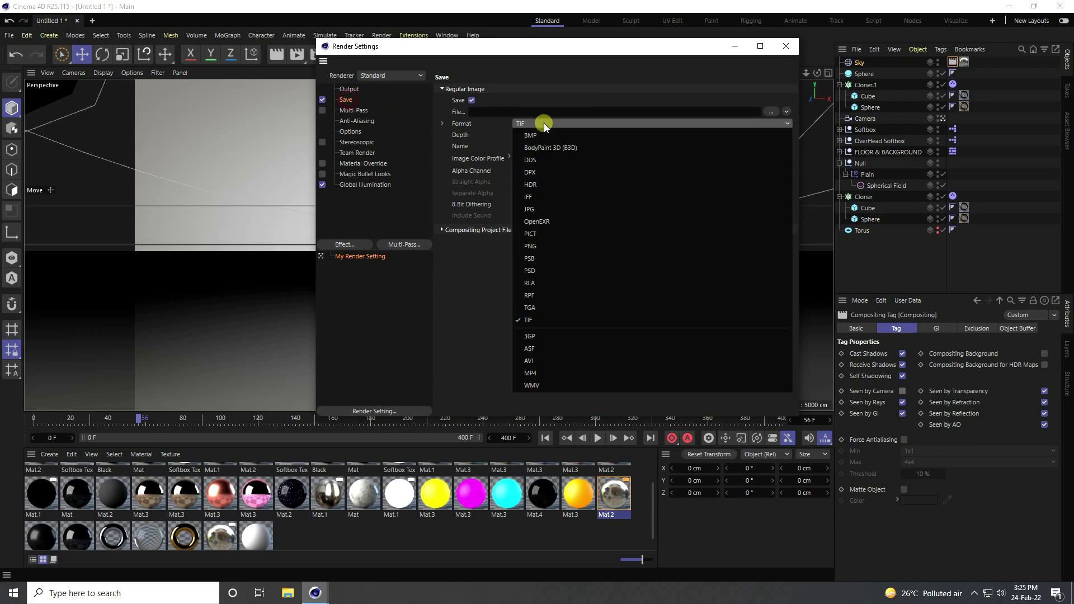
click(532, 208)
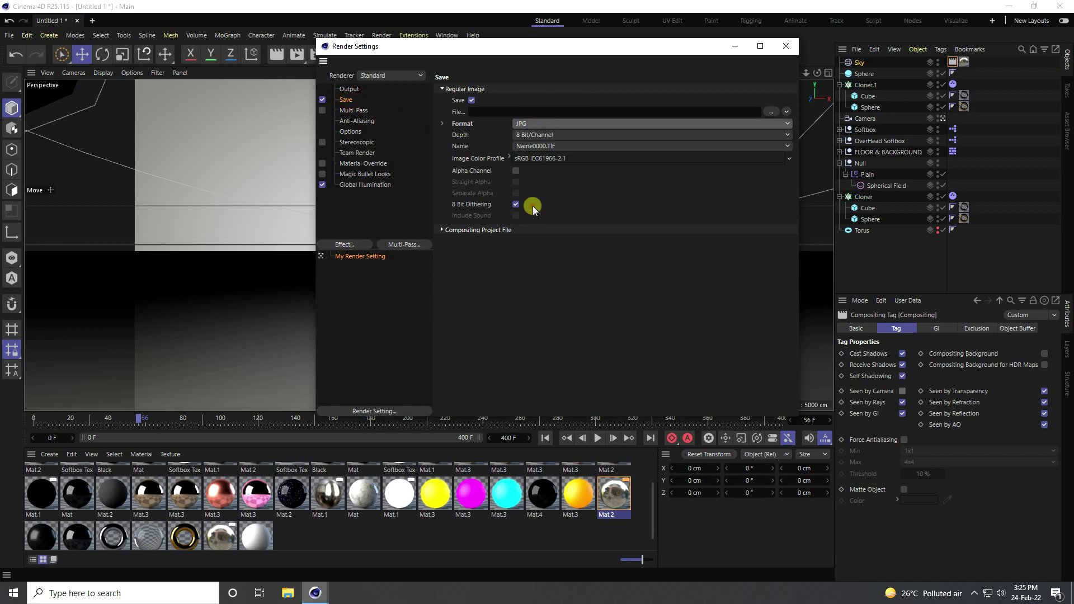
click(769, 111)
Step: Save rendered images into a new Desktop folder, New folder (2)
click(369, 145)
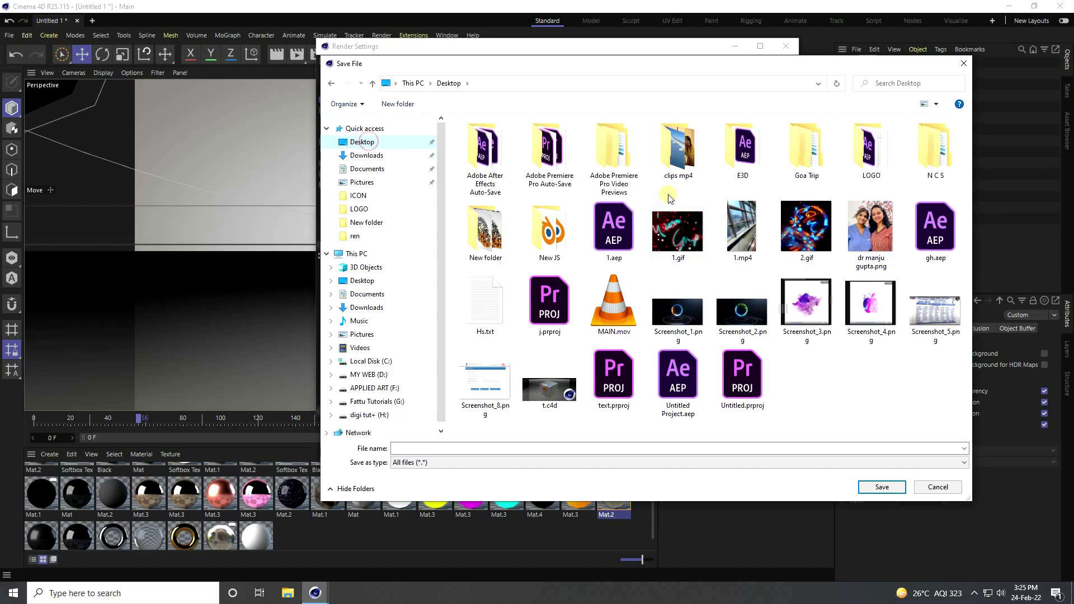
right_click(653, 192)
mouse_move(678, 298)
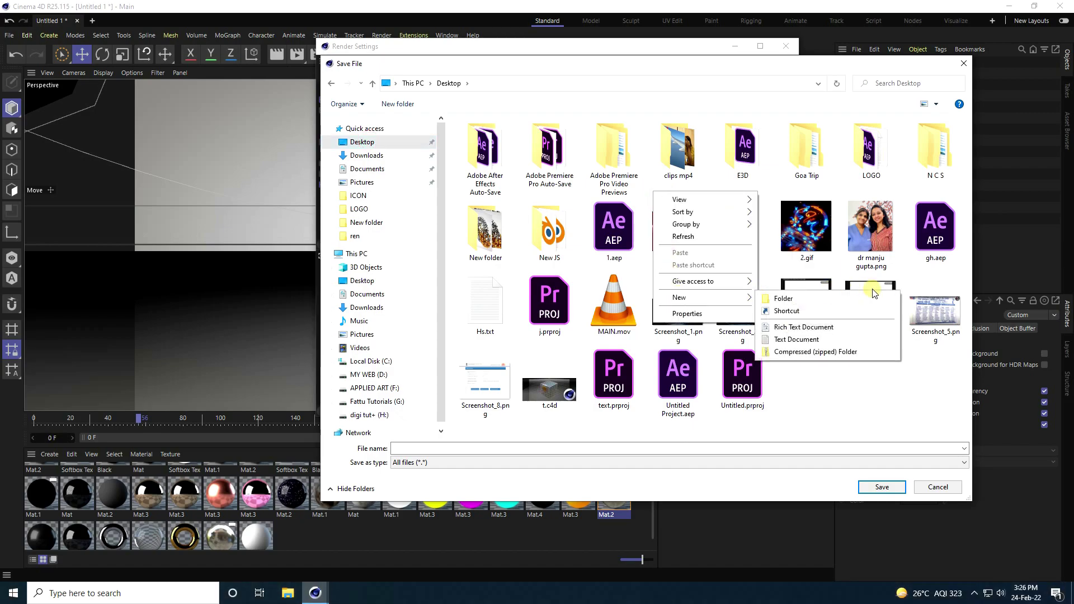
click(782, 301)
double_click(795, 366)
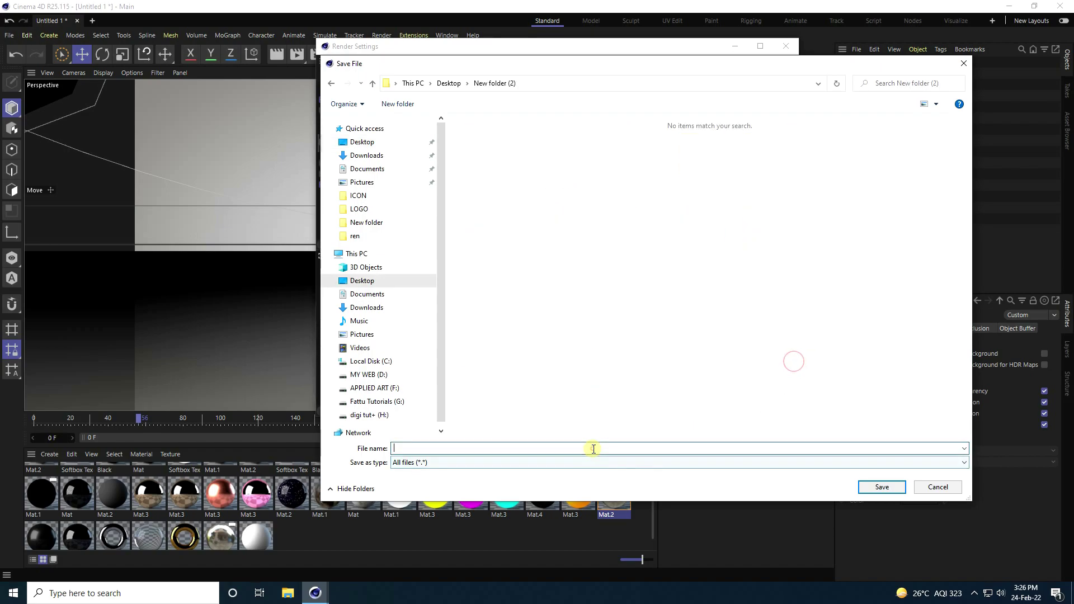
click(878, 486)
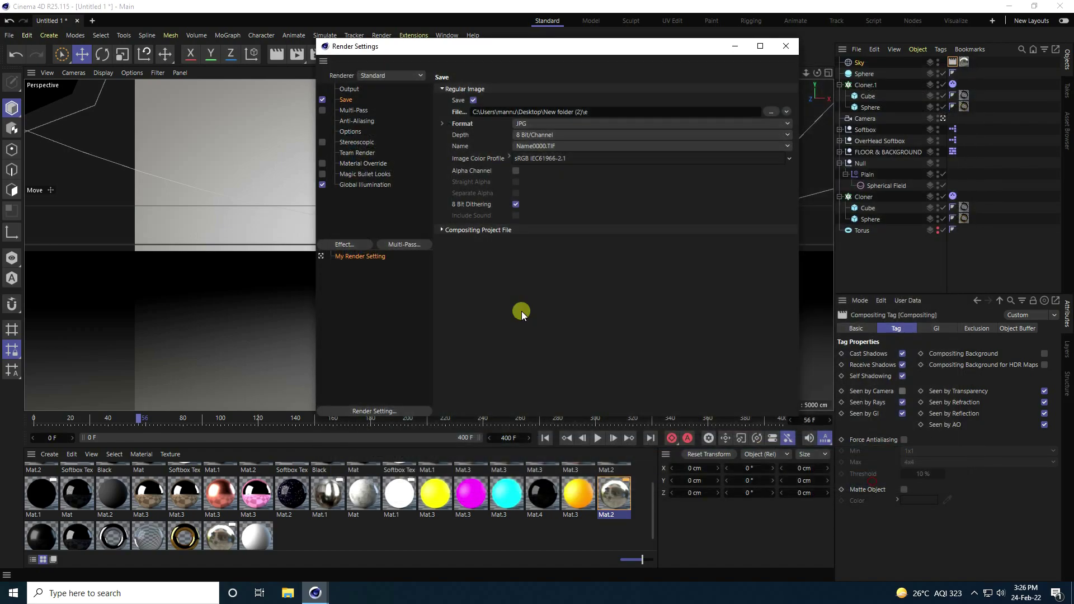
Step: Set the output frame range to All Frames (0–400) and return to frame 0
click(344, 90)
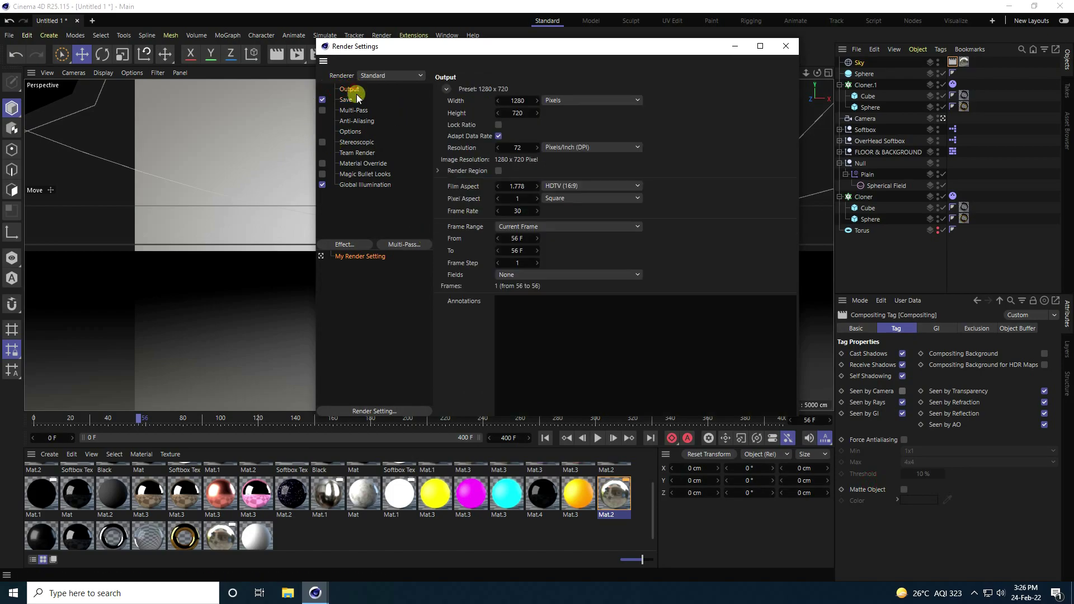
click(544, 225)
click(536, 261)
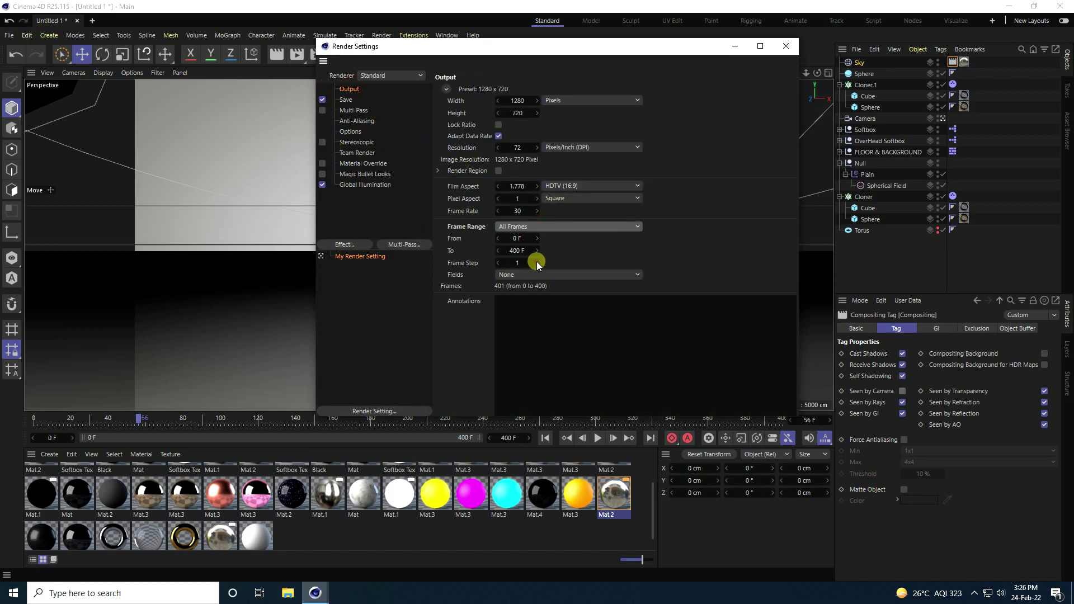
click(792, 43)
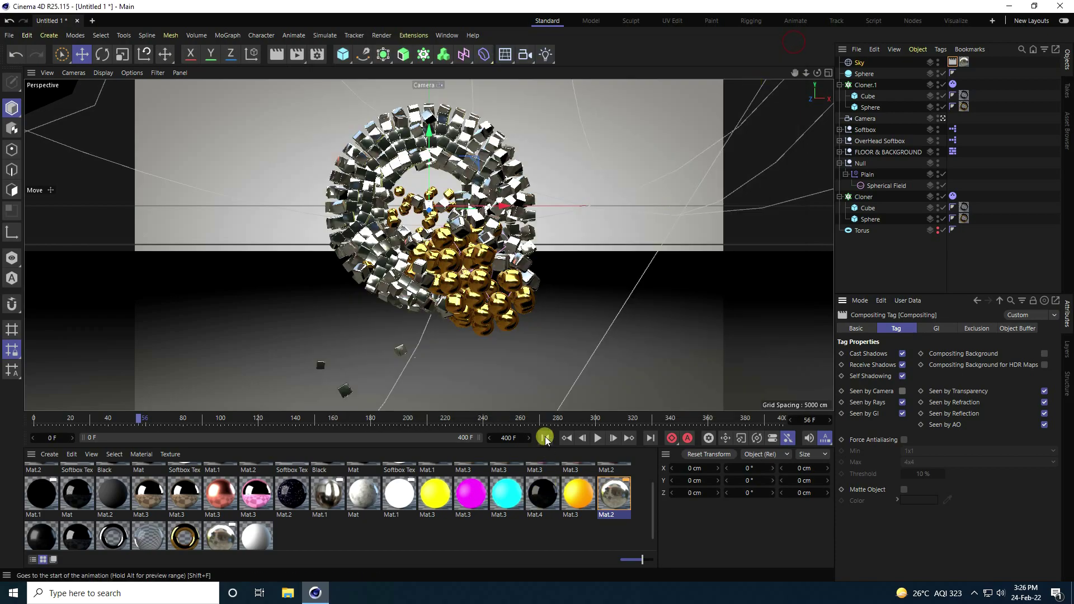
click(545, 438)
Step: Play to frame 53, then render to the Picture Viewer past the warning and maximize it
click(596, 438)
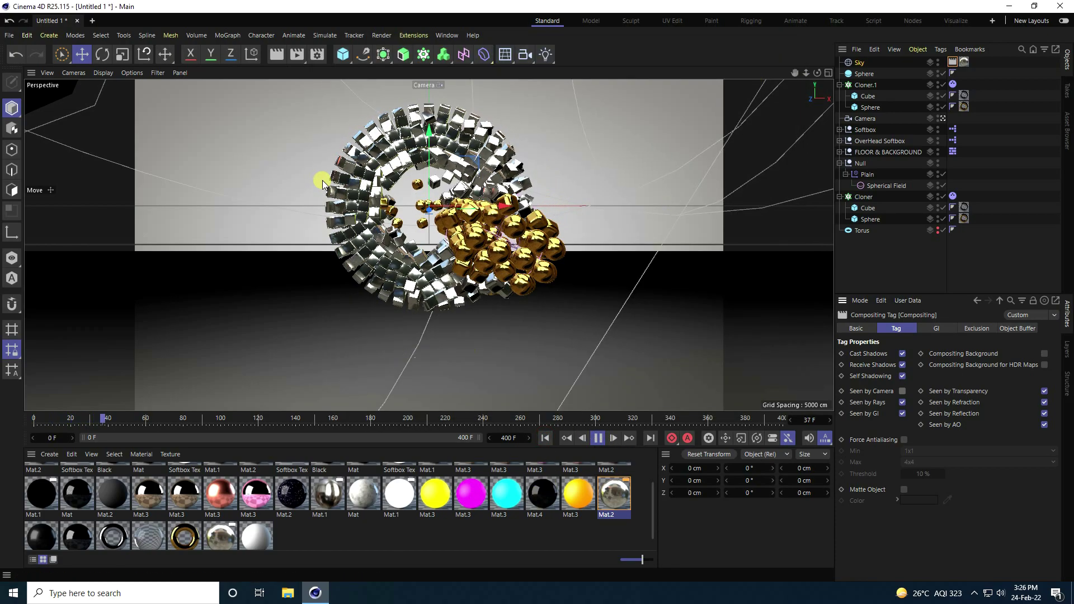
click(600, 439)
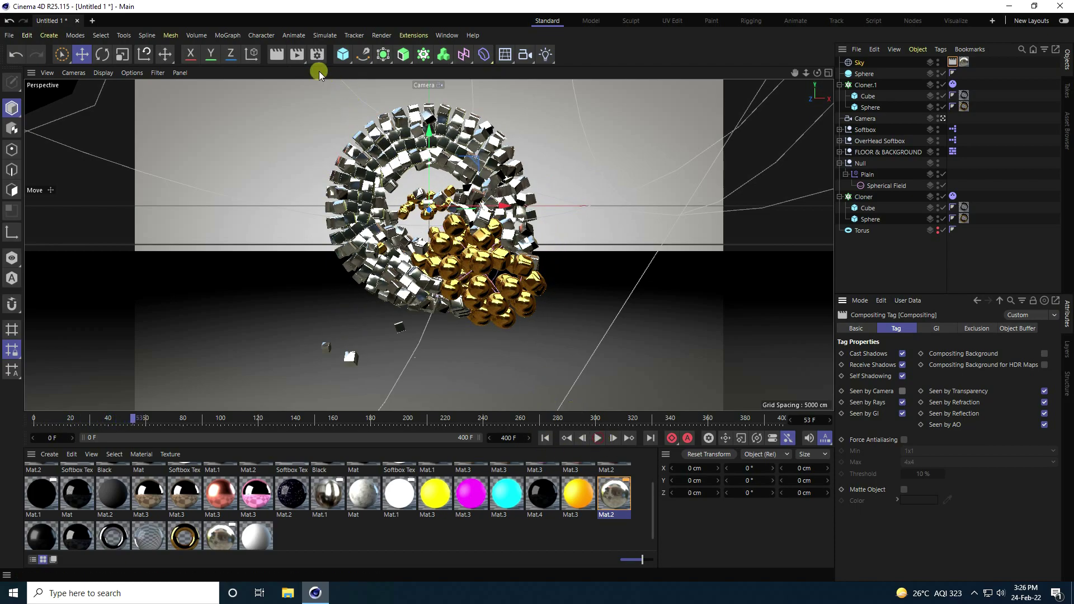
click(297, 55)
click(292, 334)
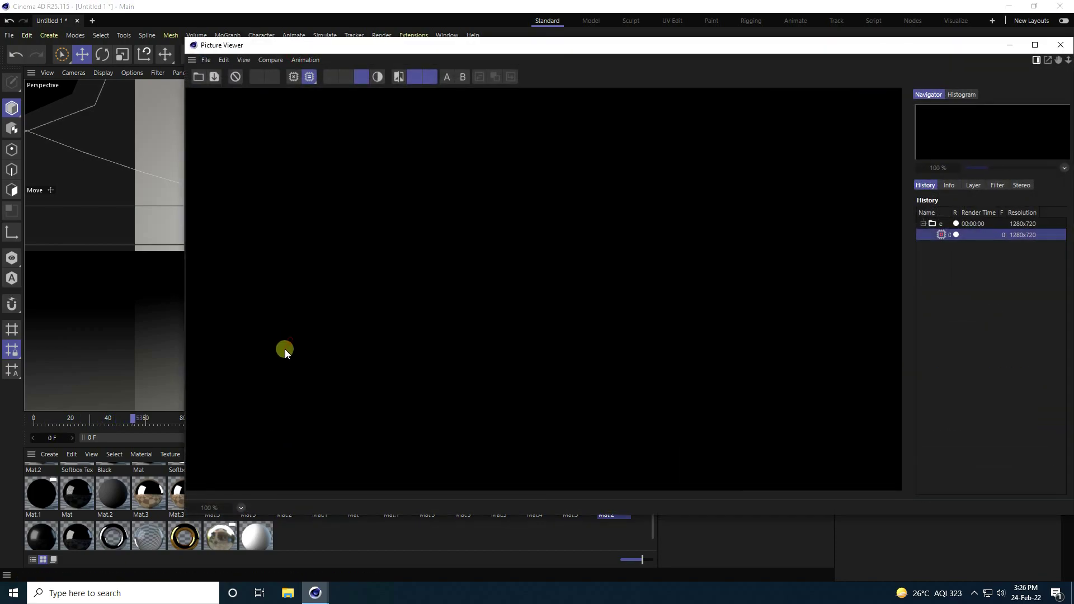
click(1032, 47)
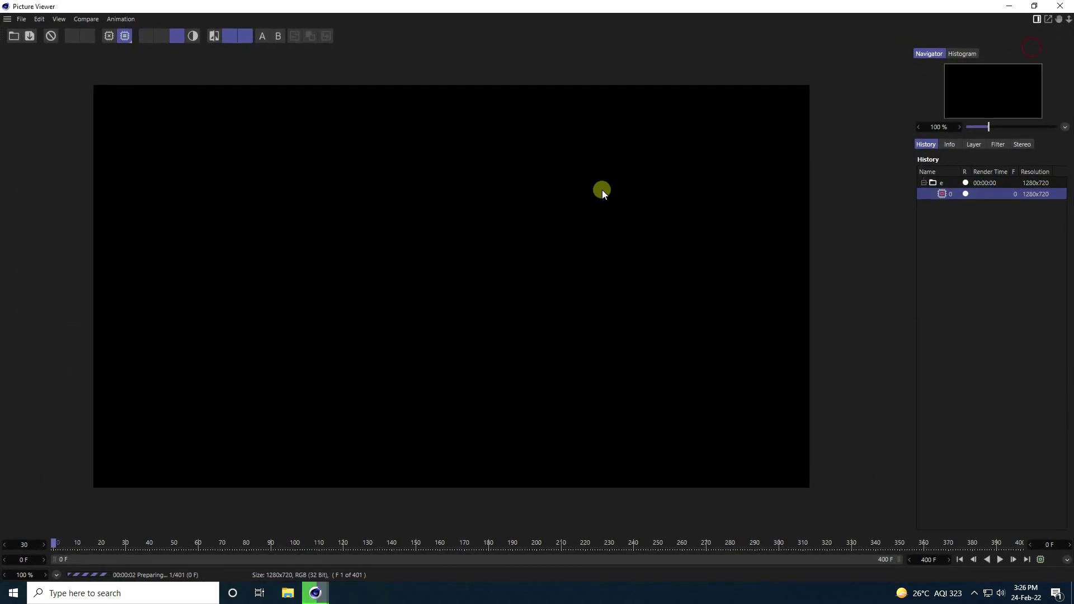